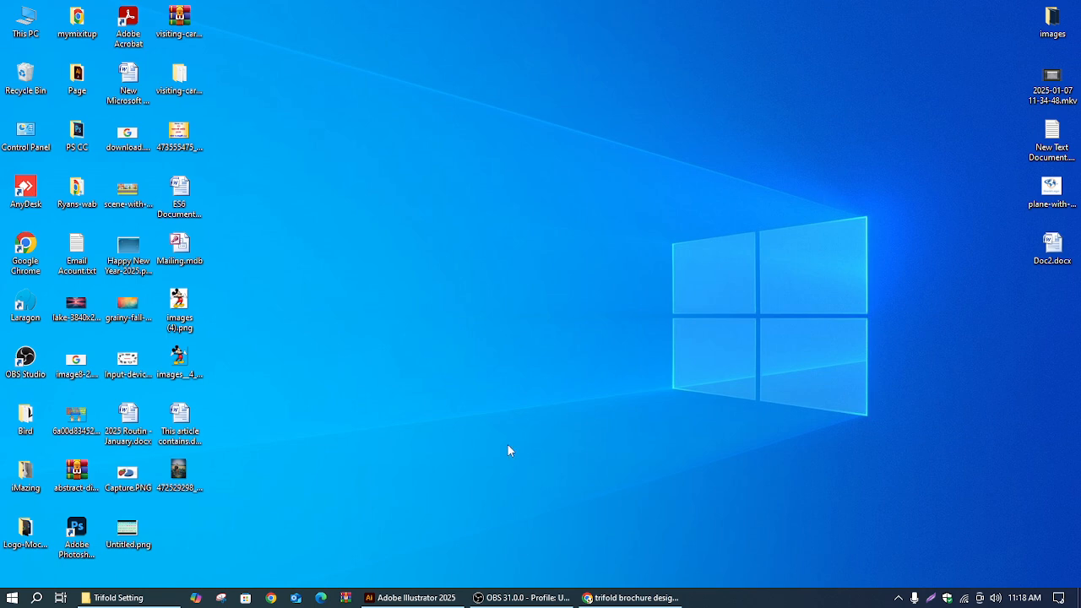
Switch to Illustrator and look through the Blank Templates folder for a starting template, closing it without choosing one.
left_click(391, 600)
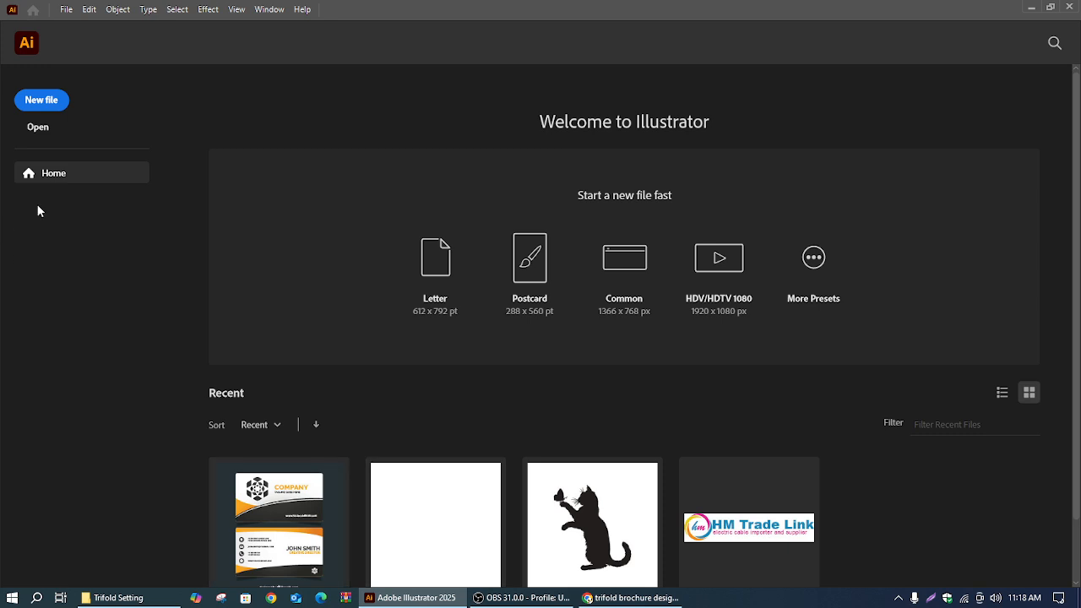
left_click(66, 9)
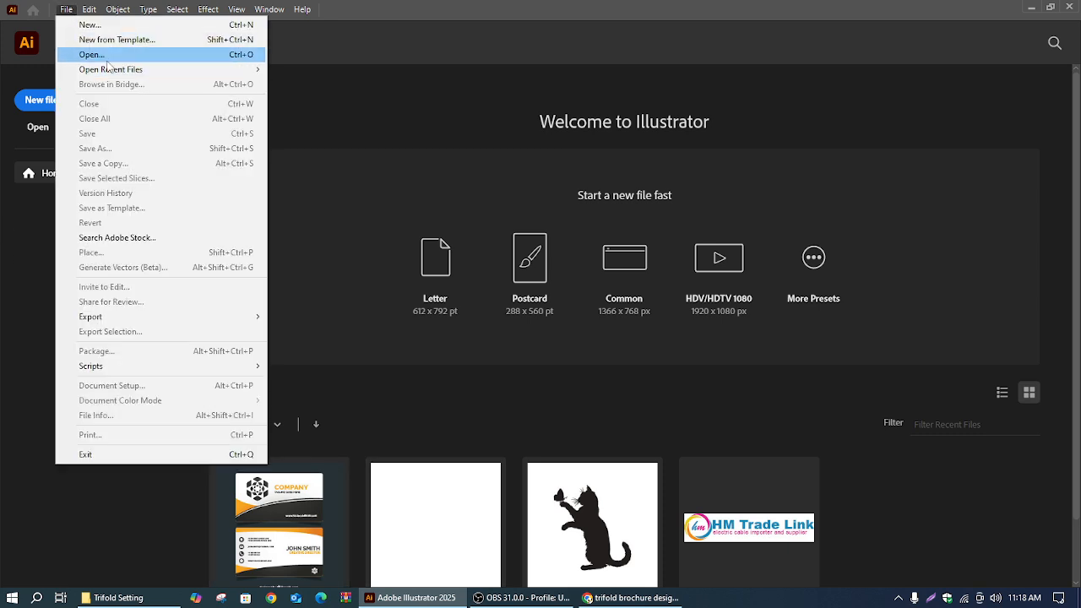
mouse_move(103, 61)
left_click(123, 40)
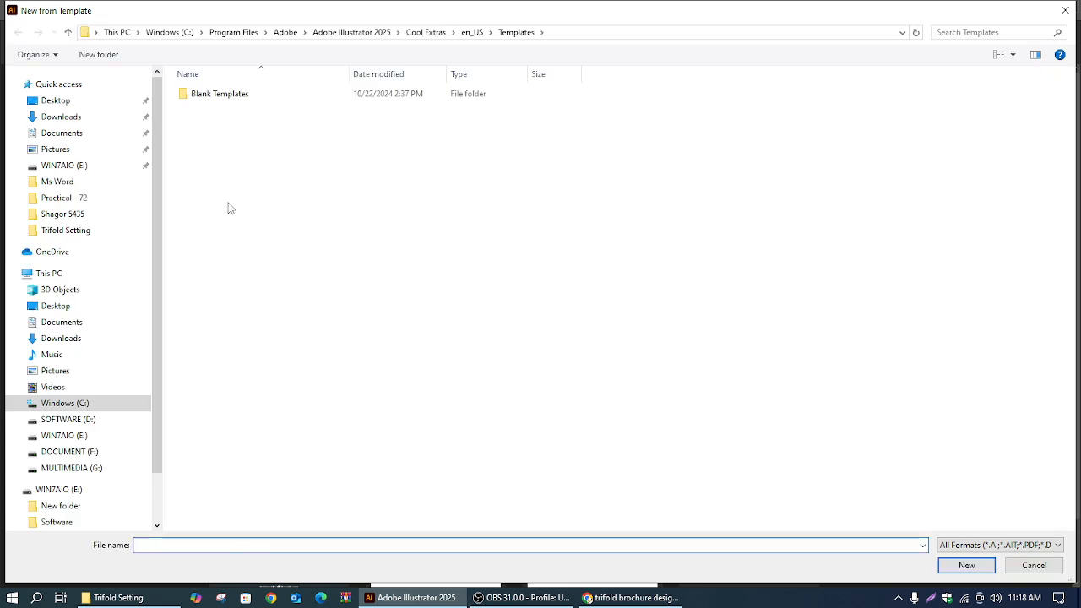
double_click(219, 94)
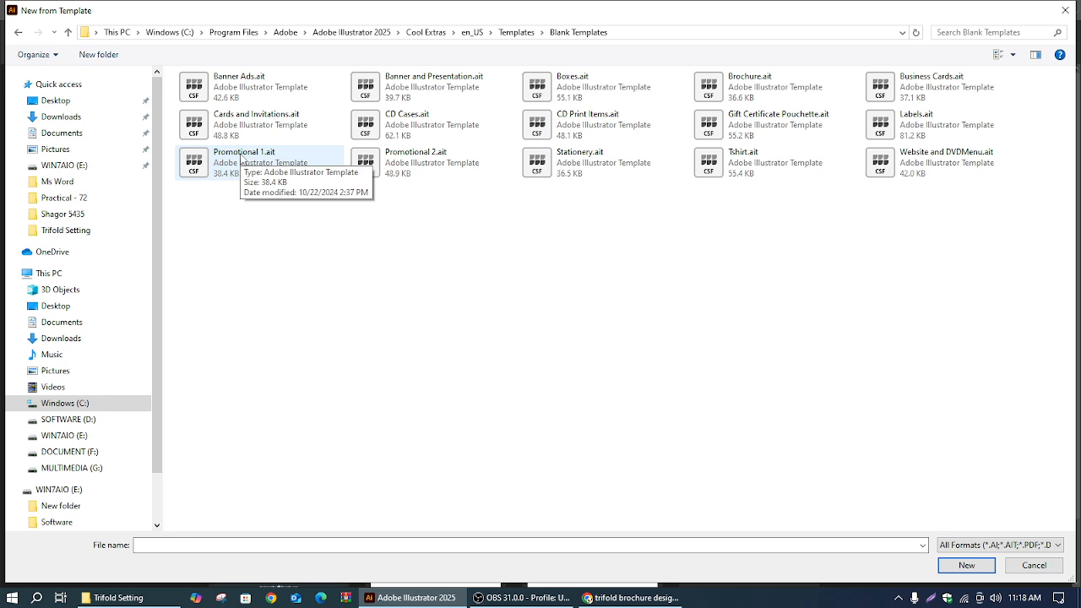
left_click(1066, 10)
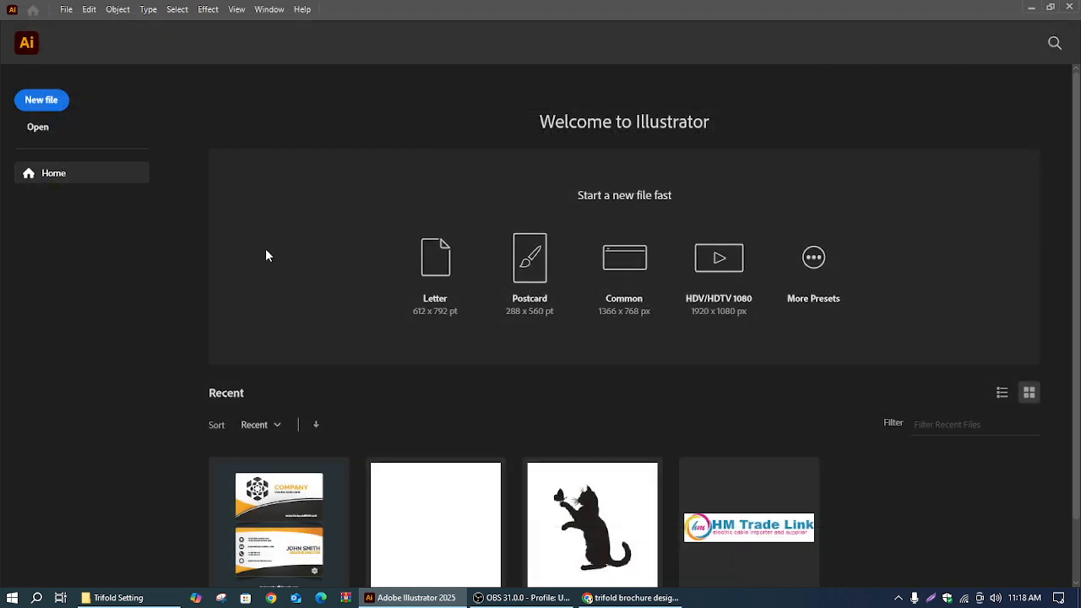
Try to set up a new landscape A4 document with its units in millimetres.
left_click(67, 10)
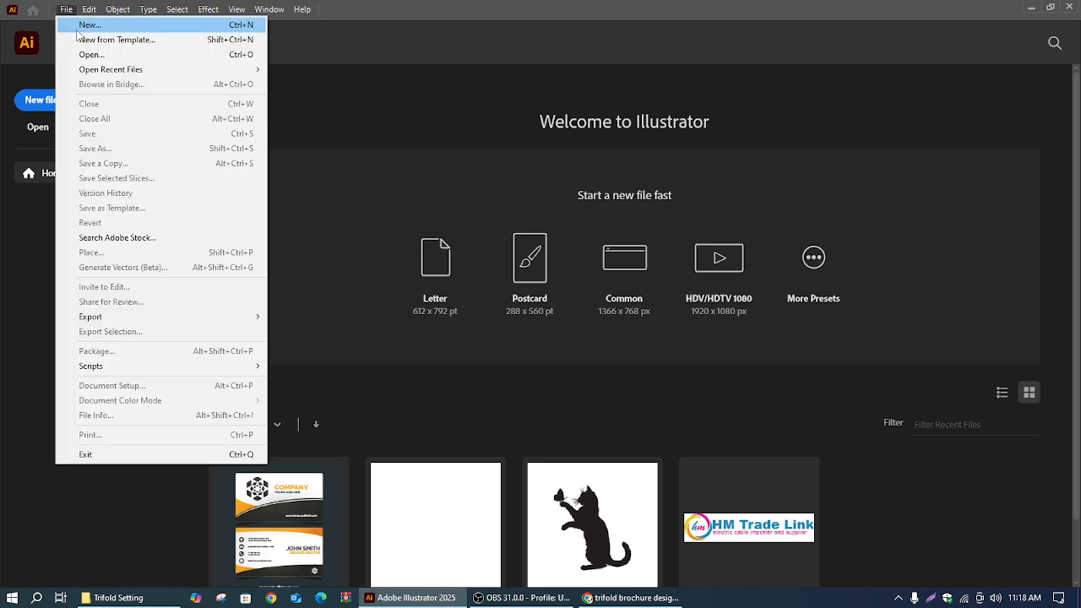
left_click(102, 25)
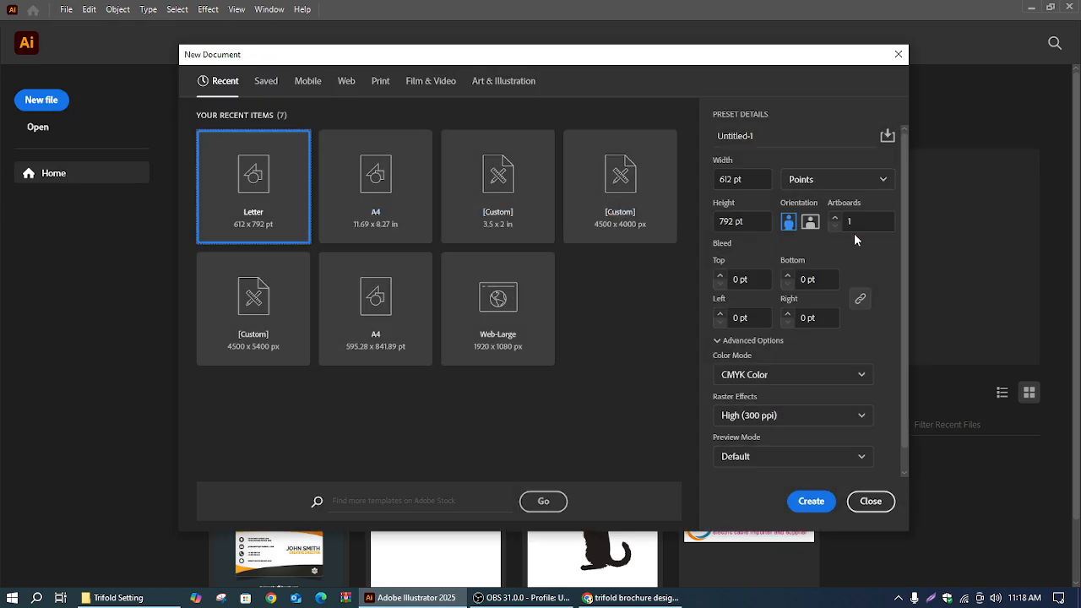
left_click(384, 196)
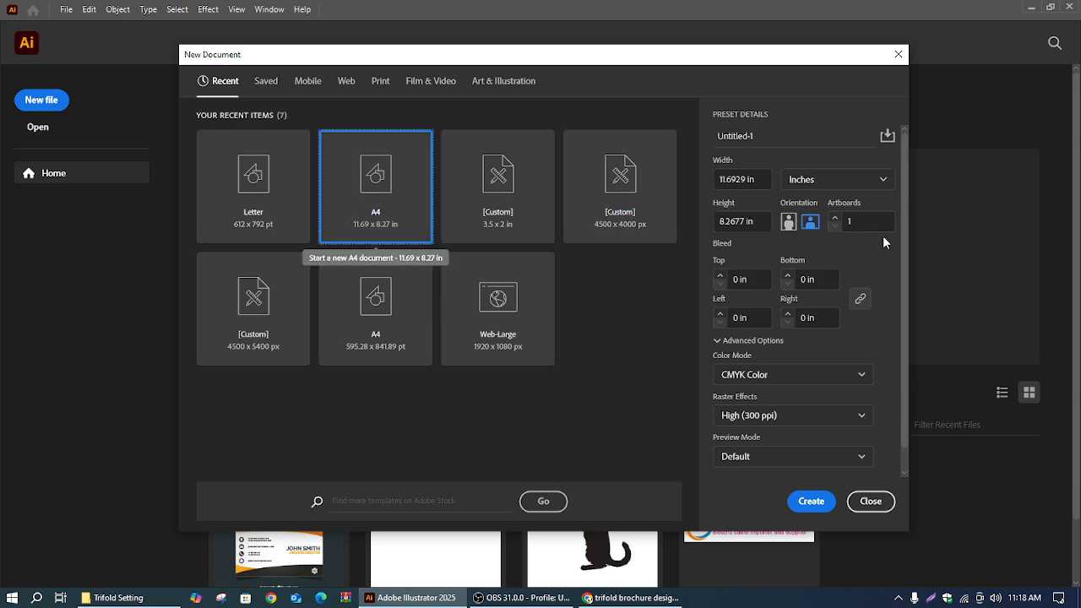
key("Left")
left_click(831, 181)
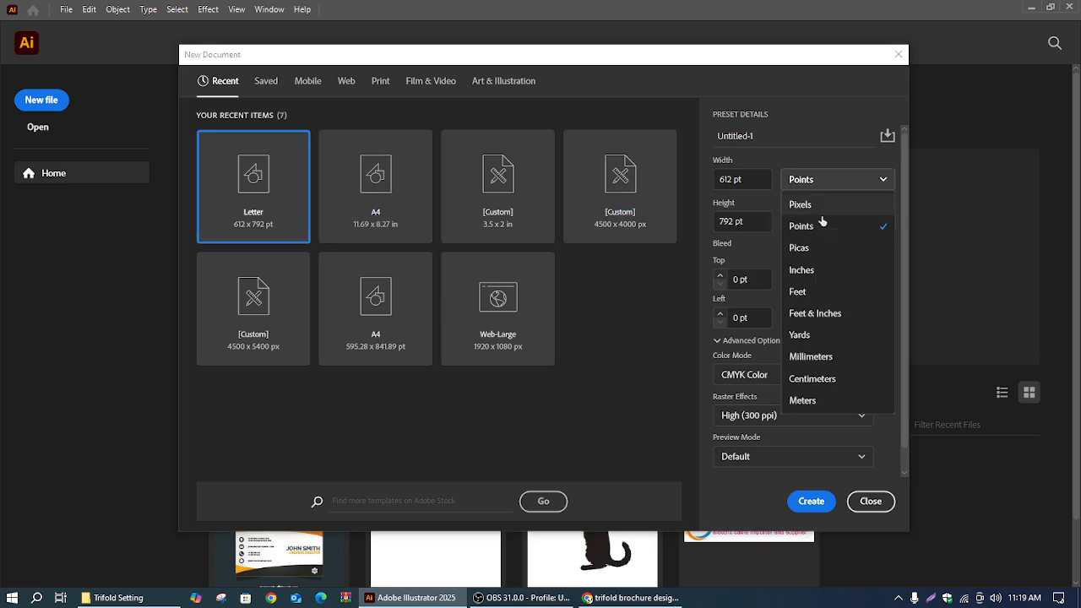
left_click(811, 357)
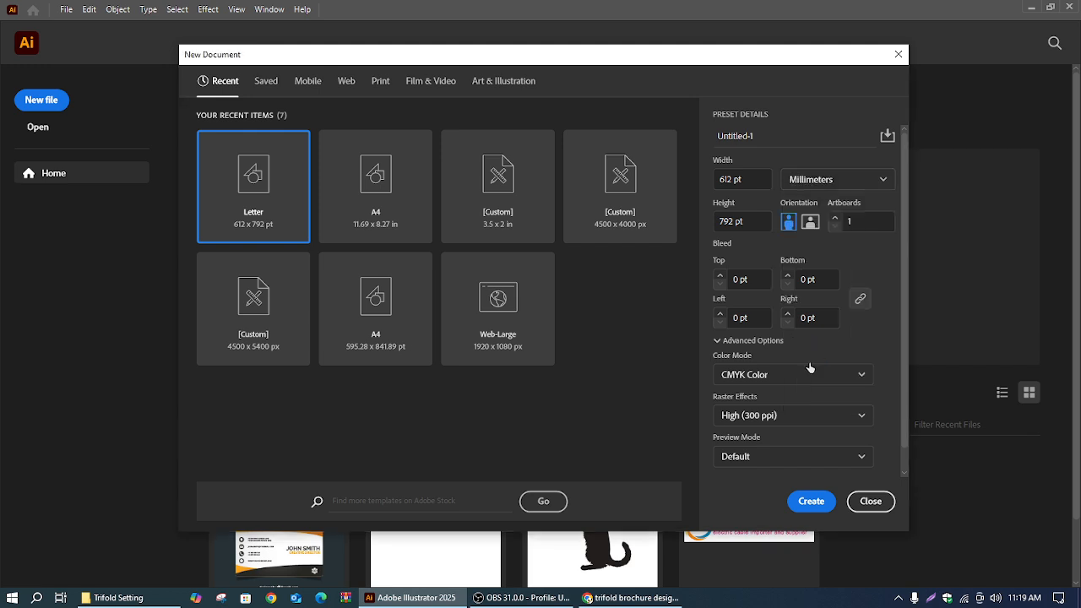
left_click(811, 221)
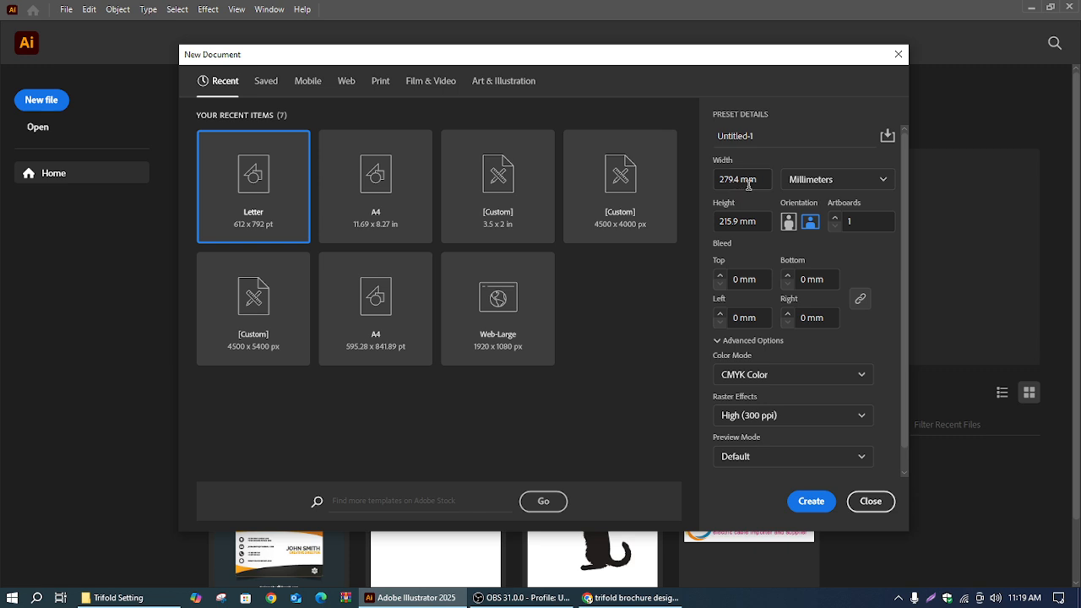
left_click(403, 207)
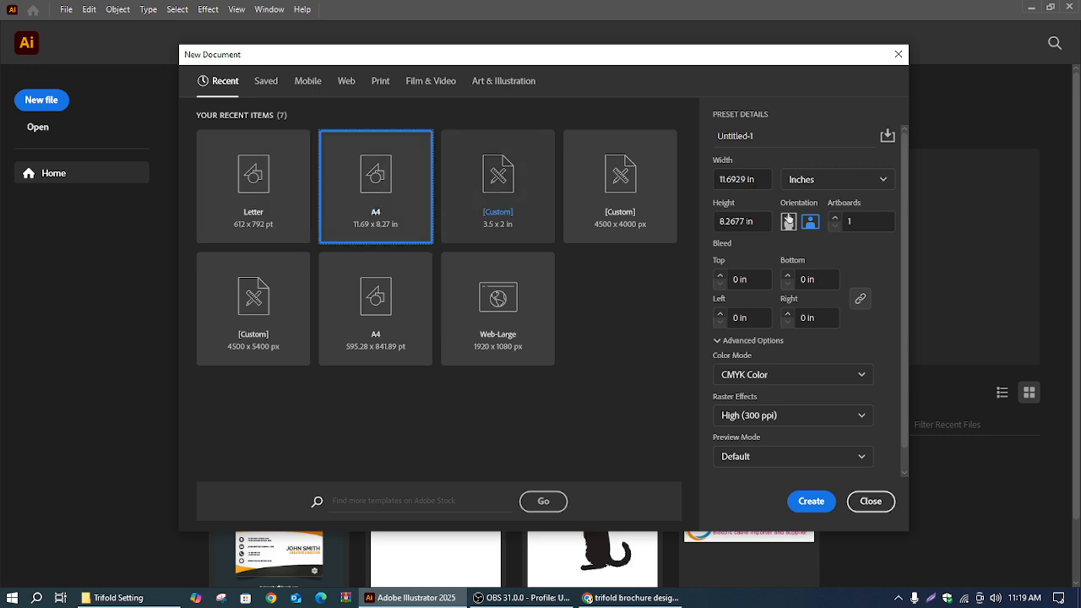
left_click(798, 179)
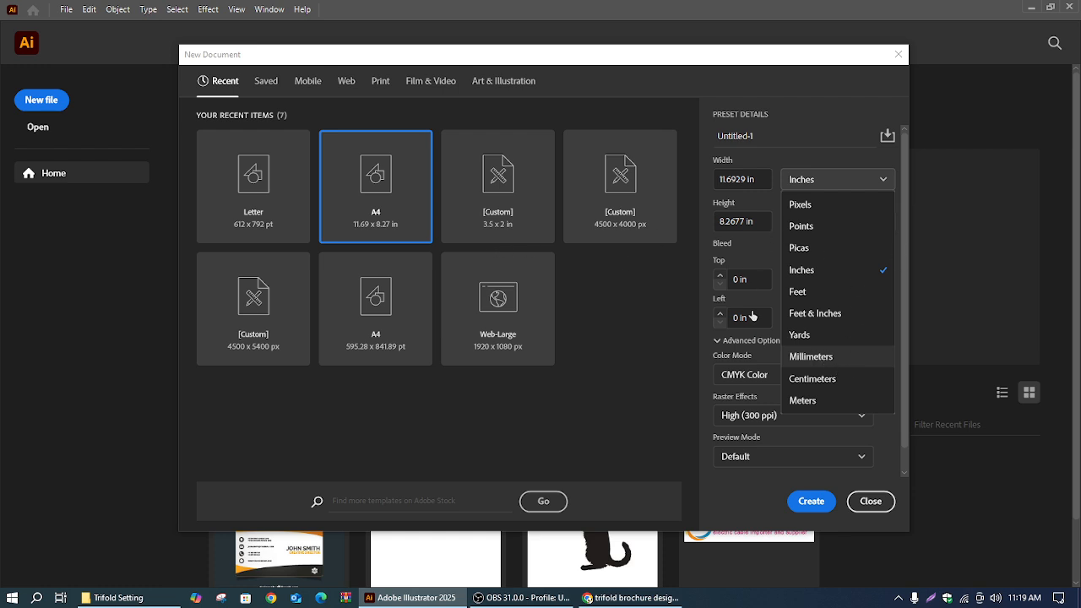
left_click(803, 357)
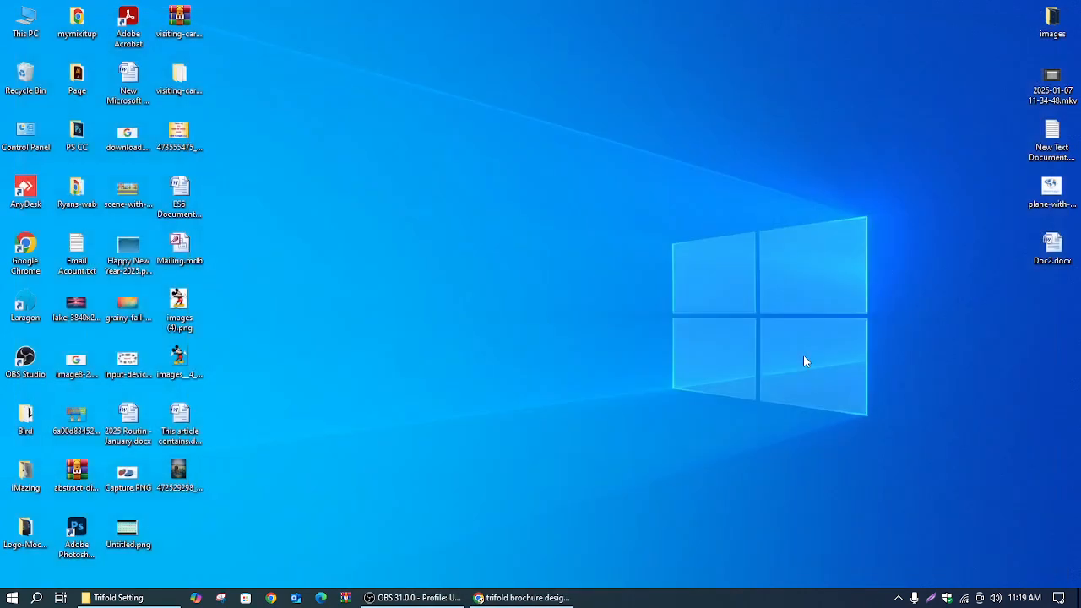
Launch Adobe Illustrator 2025 again and start a new document.
left_click(11, 598)
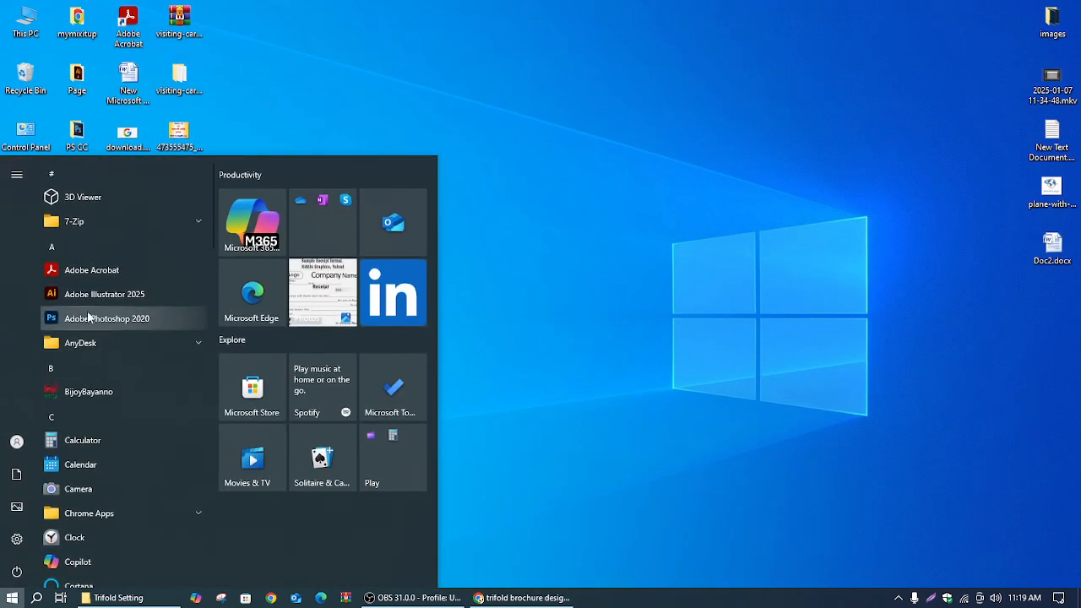
left_click(114, 298)
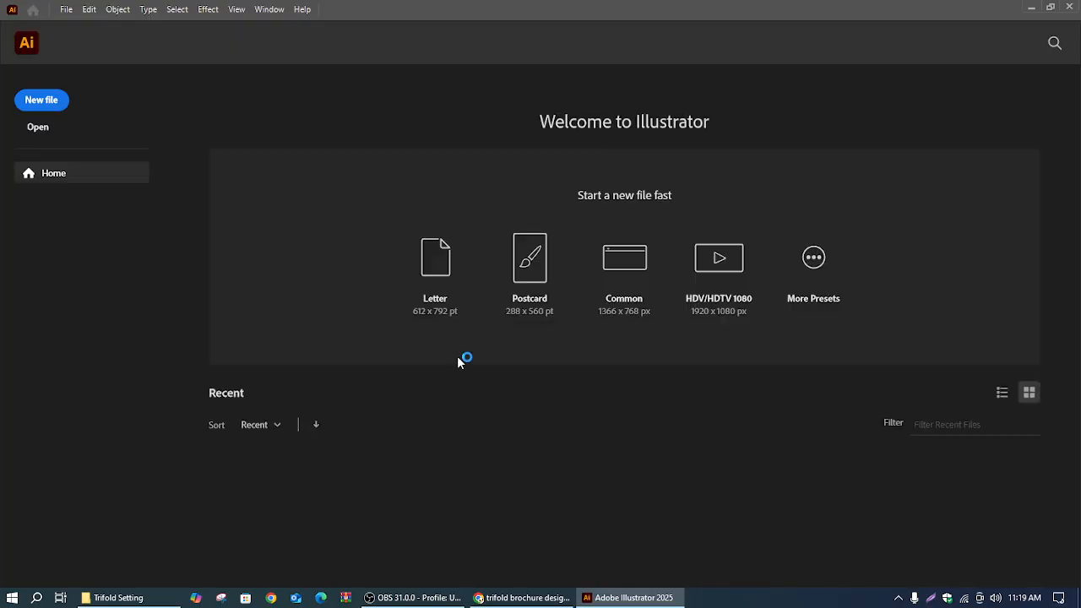
left_click(51, 100)
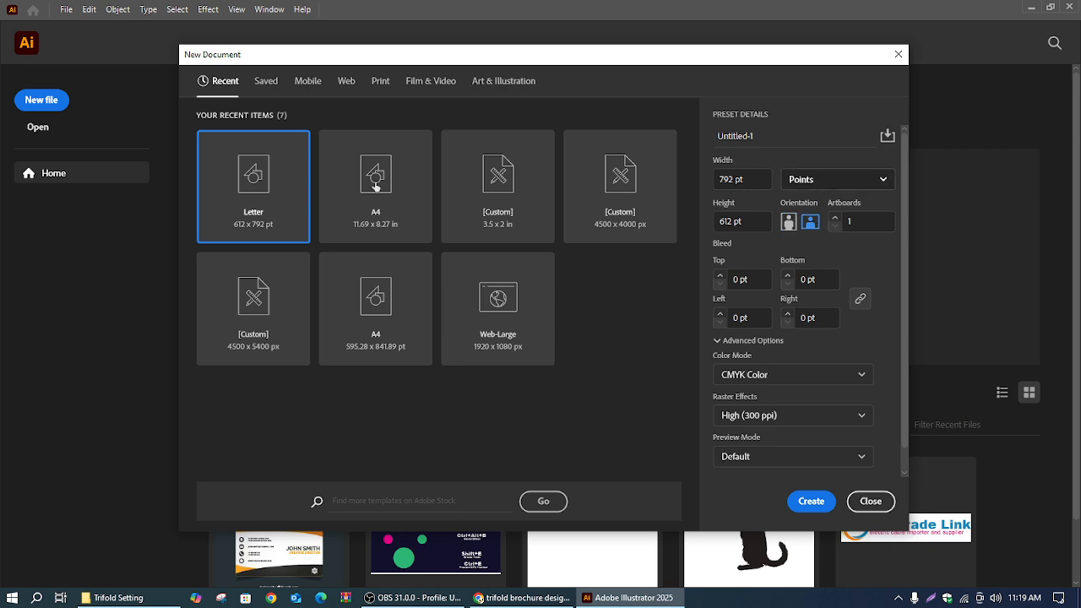
Choose the landscape A4 preset for the new document and set its units to millimetres.
left_click(405, 186)
left_click(816, 180)
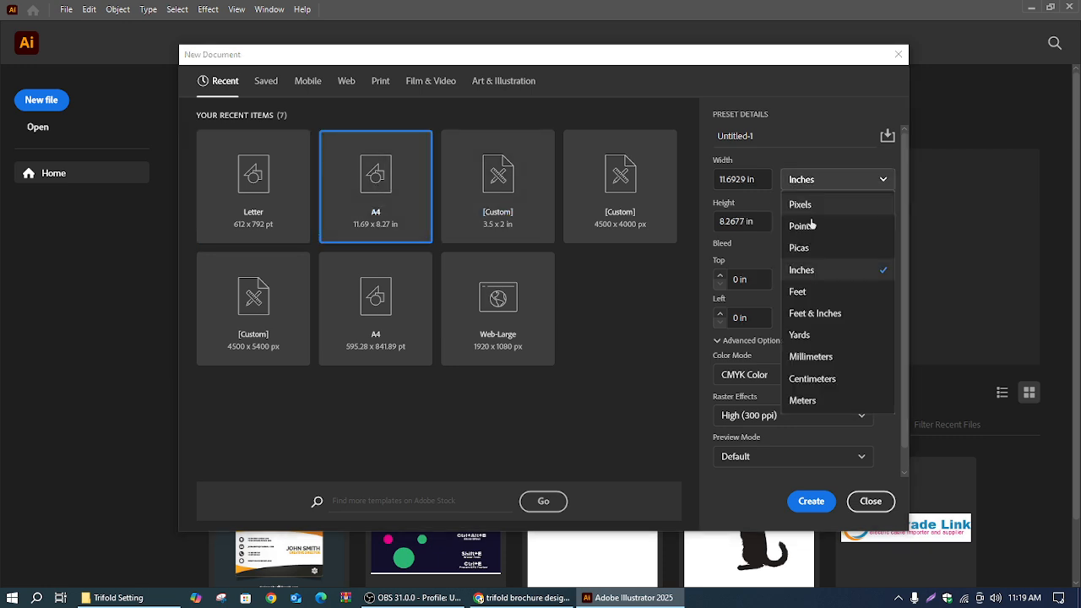
left_click(808, 222)
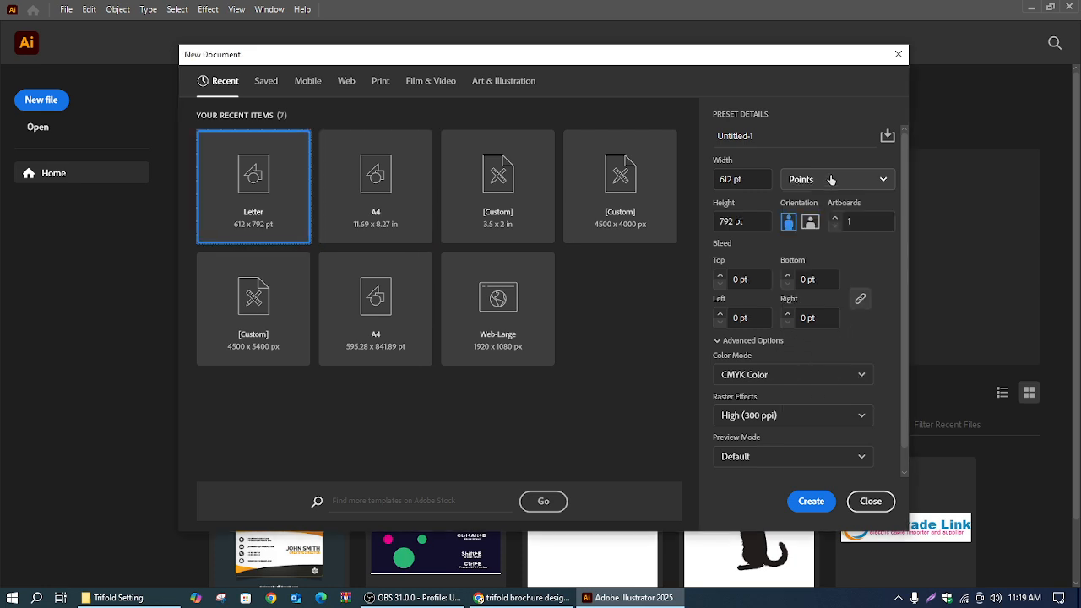
left_click(410, 205)
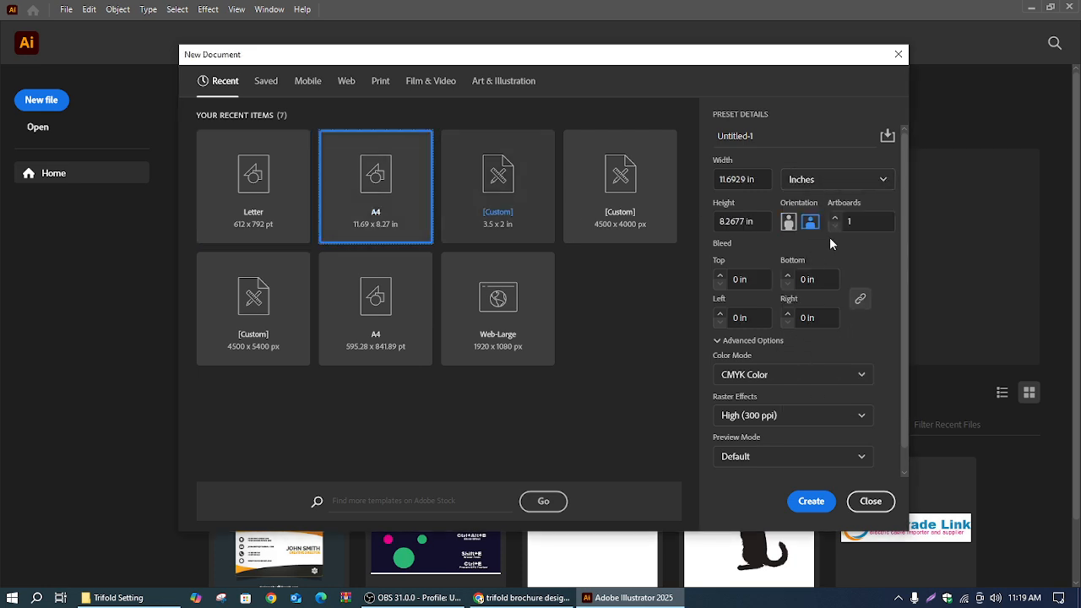
left_click(835, 180)
left_click(819, 355)
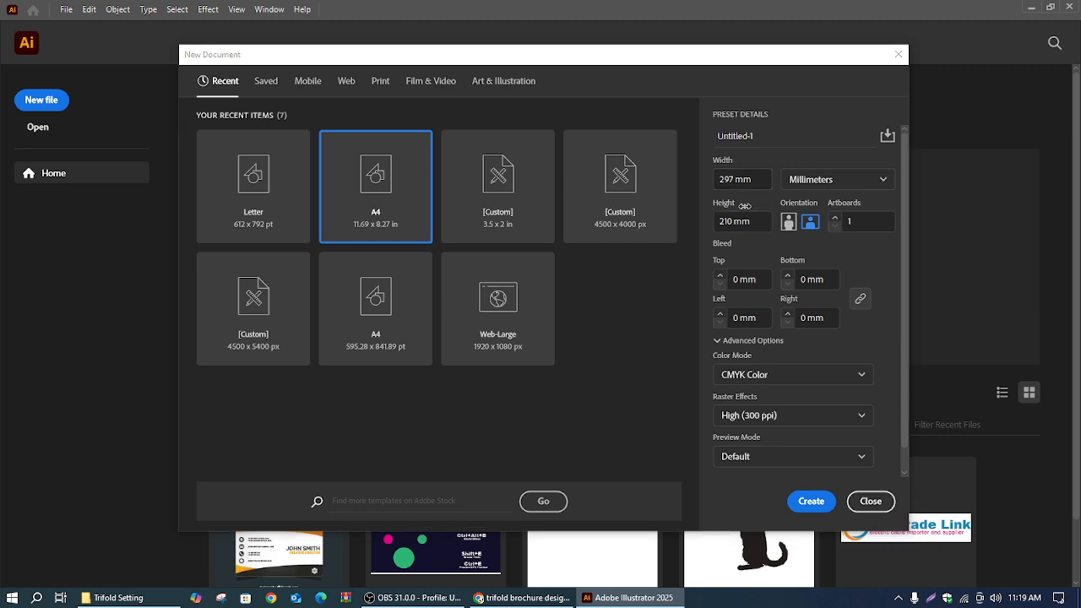
Set a linked bleed of 3 mm on all four sides and create the document.
left_click(741, 278)
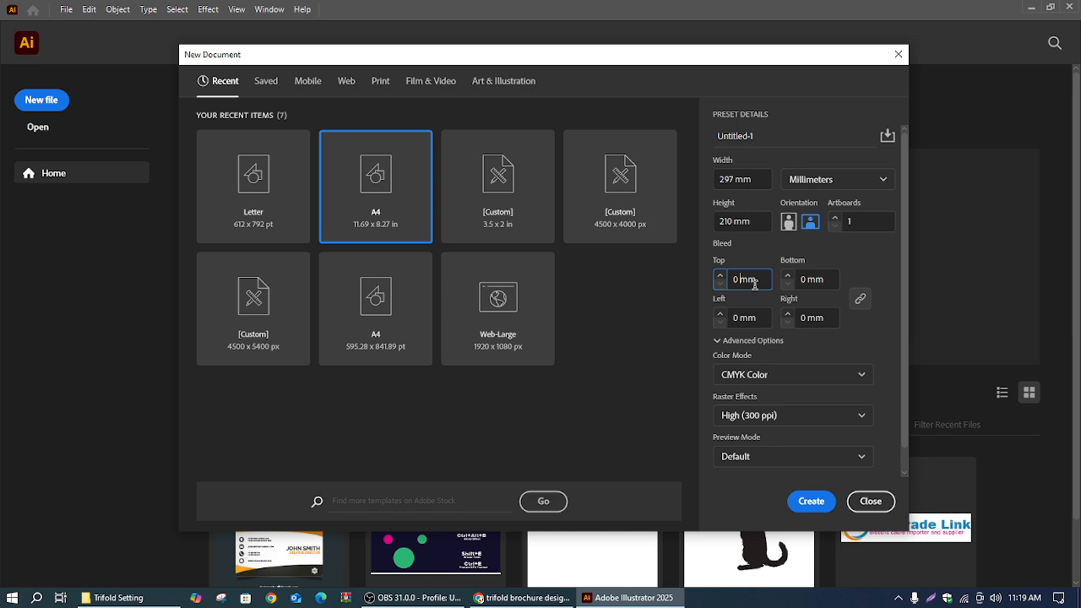
key("BackSpace")
type("3")
left_click(860, 300)
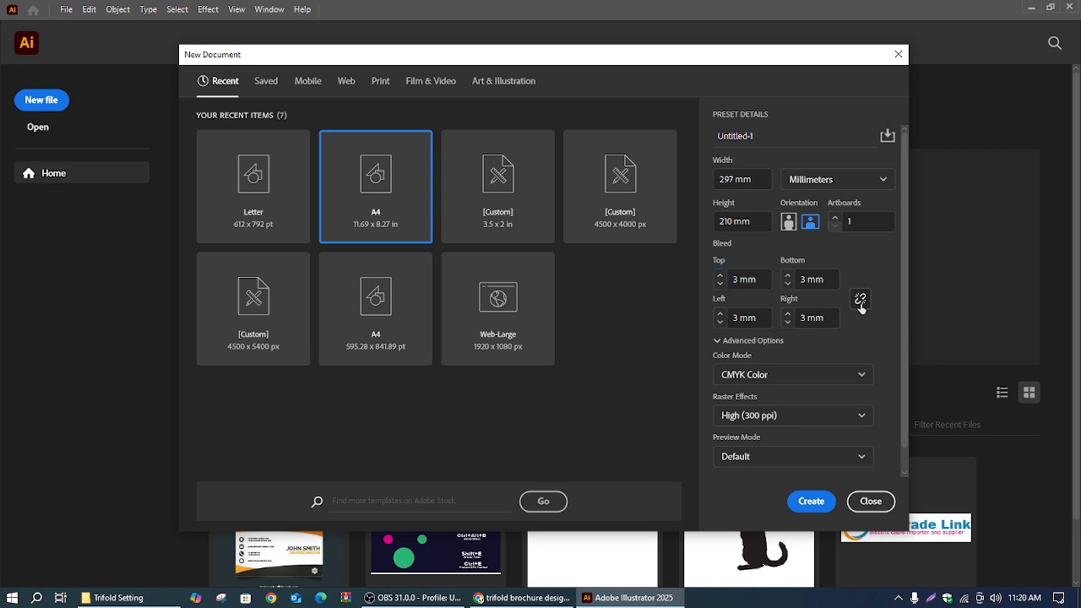
left_click(860, 304)
left_click(809, 501)
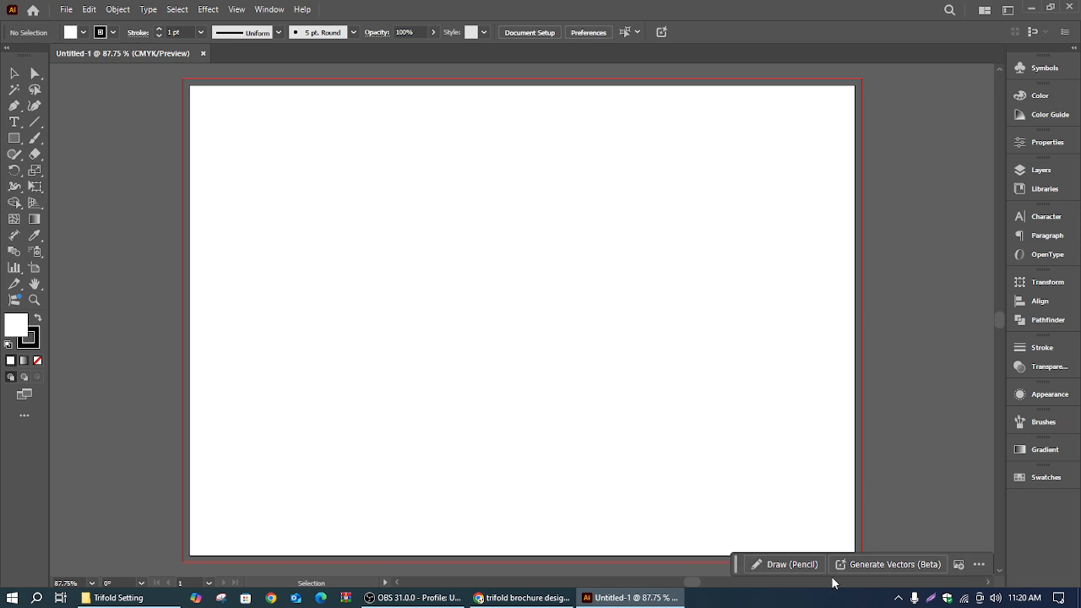
Show the rulers around the blank A4 artboard.
scroll(550, 401, "down", 1)
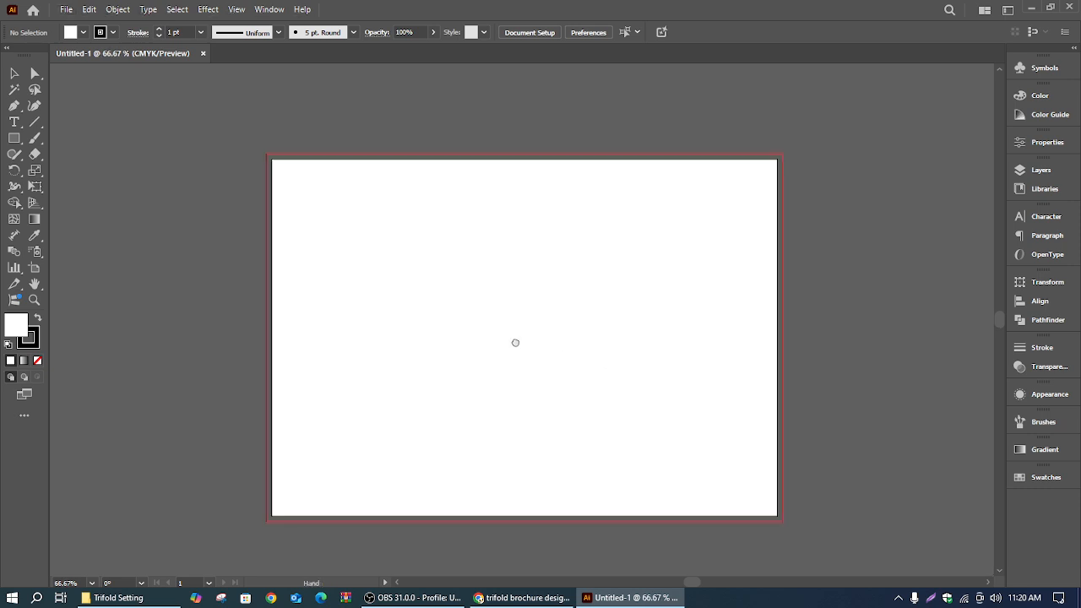
left_click_drag(555, 313, 545, 273)
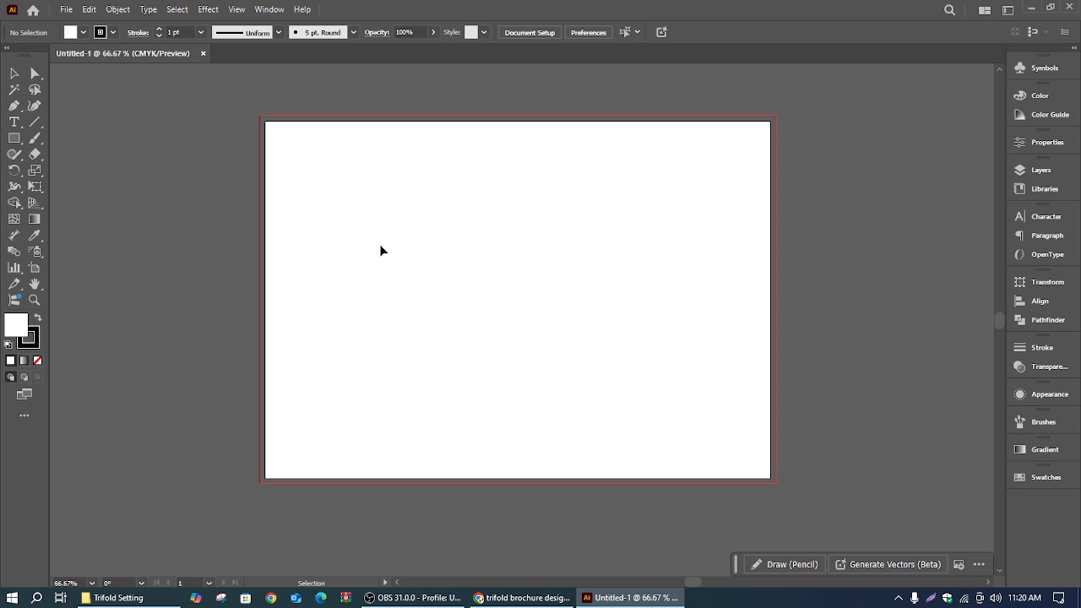
key("ctrl+r")
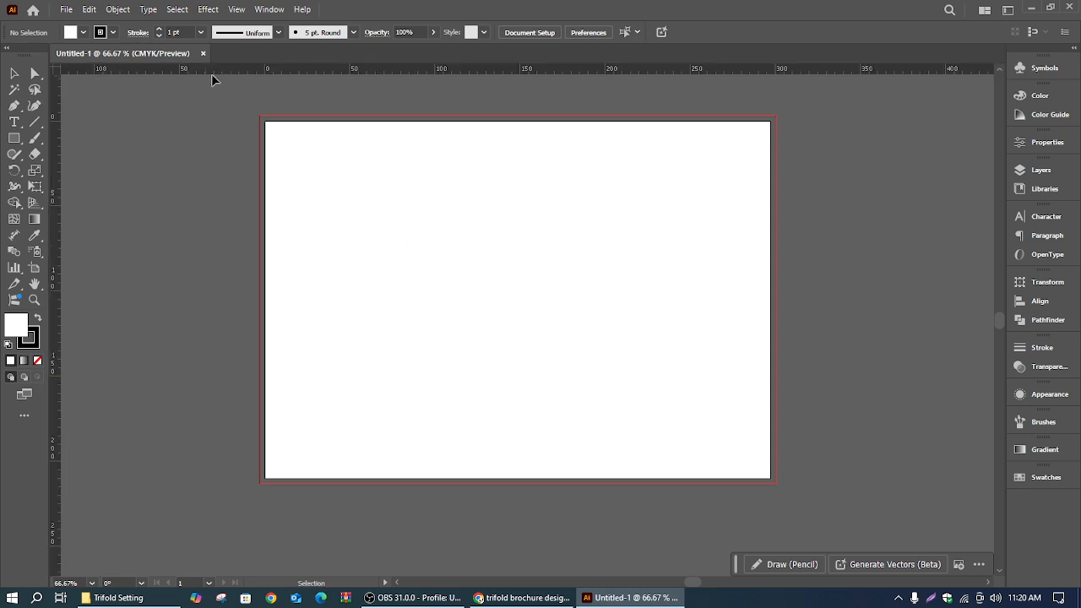
Open the roll fold reference image from the Trifold Setting folder, examine its panel widths, and return to Illustrator.
left_click(499, 600)
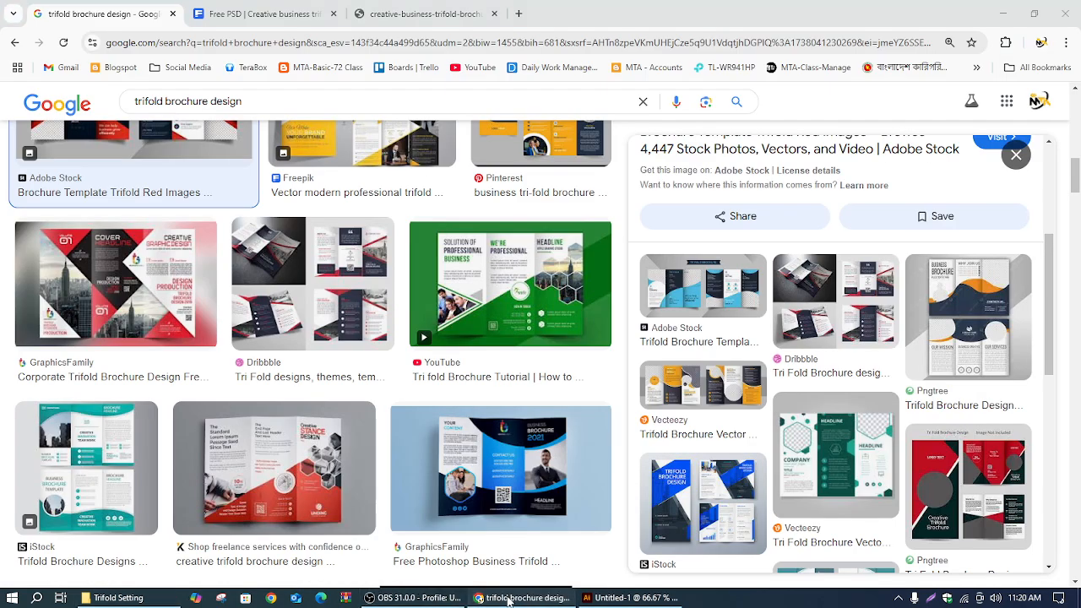
left_click(118, 598)
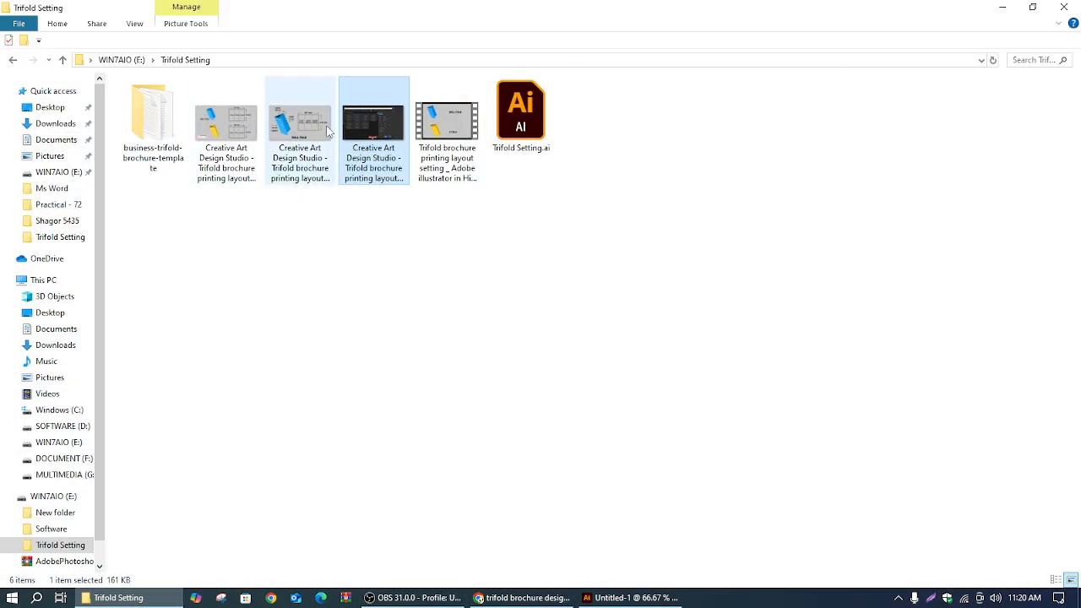
double_click(300, 125)
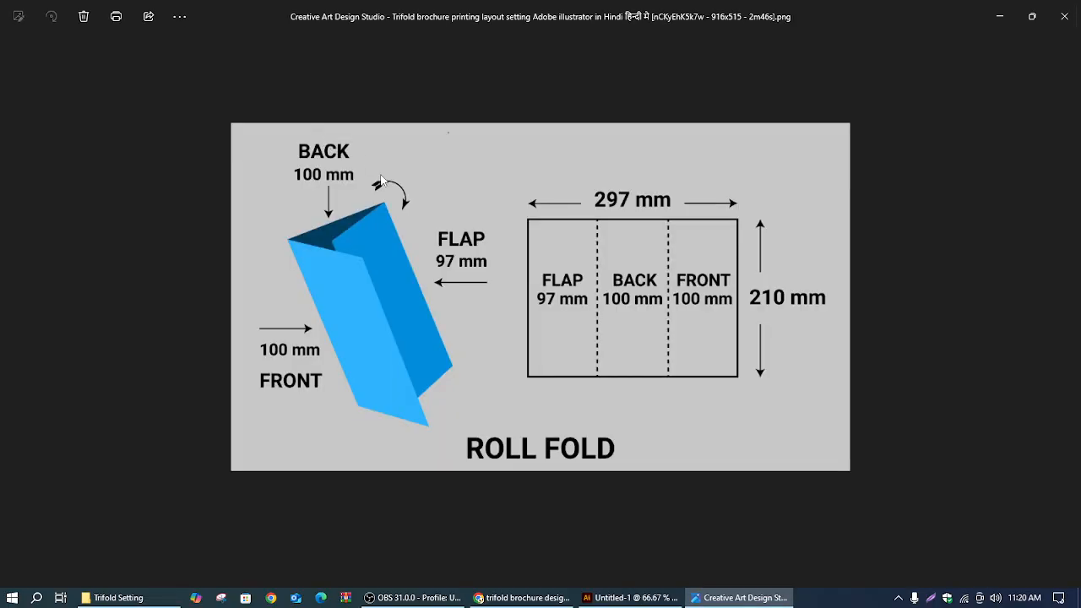
left_click(999, 16)
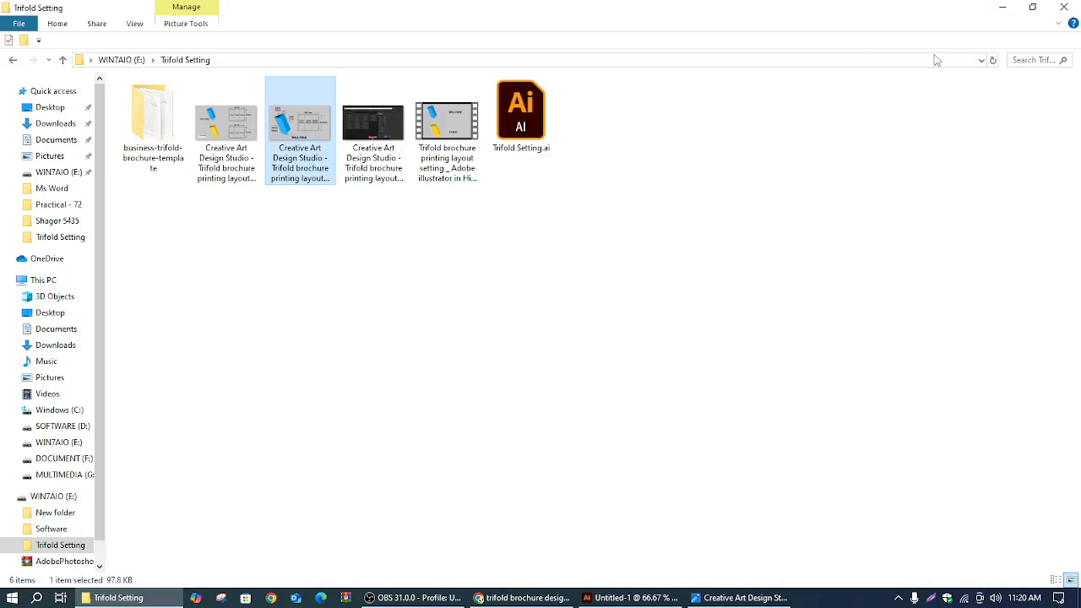
left_click(1000, 8)
left_click(1002, 13)
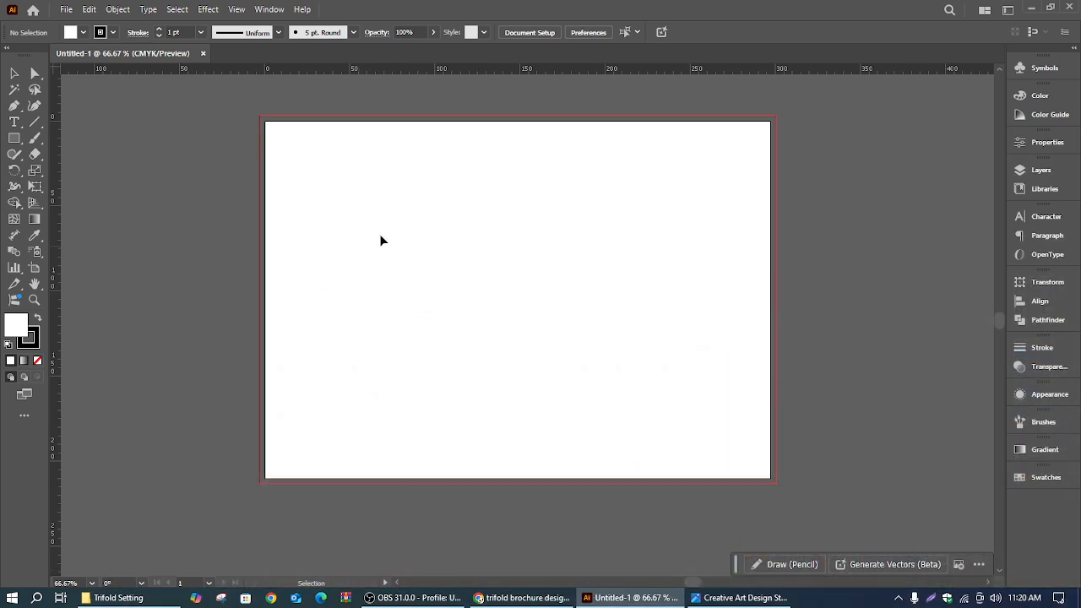
Draw a light orange rectangle that covers the whole artboard out to the bleed edges on all four sides.
scroll(360, 188, "up", 1)
left_click_drag(343, 136, 271, 188)
scroll(303, 157, "down", 1)
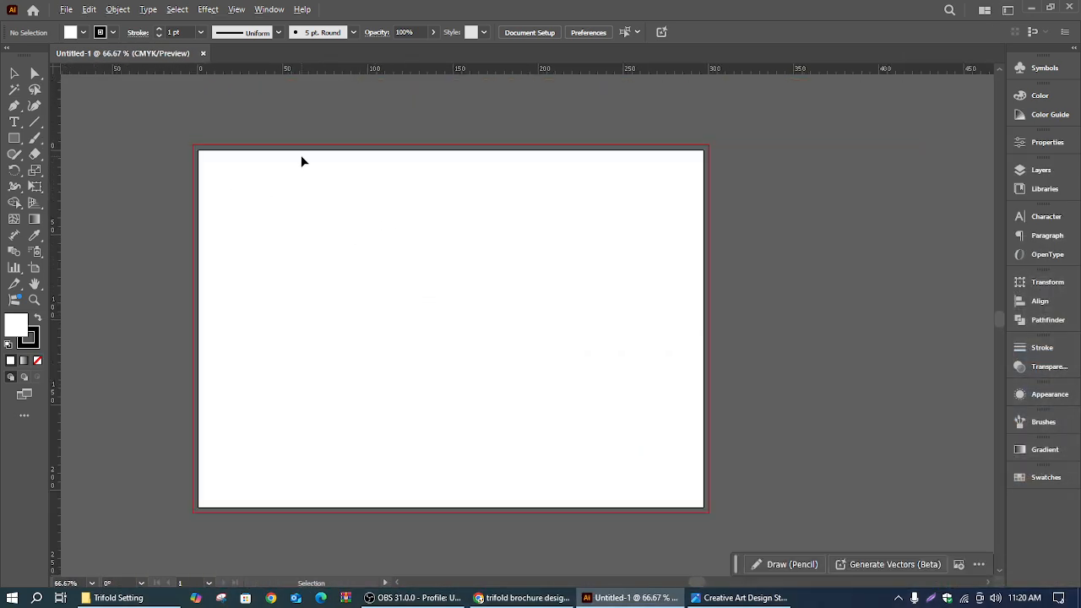
left_click(13, 138)
left_click(85, 36)
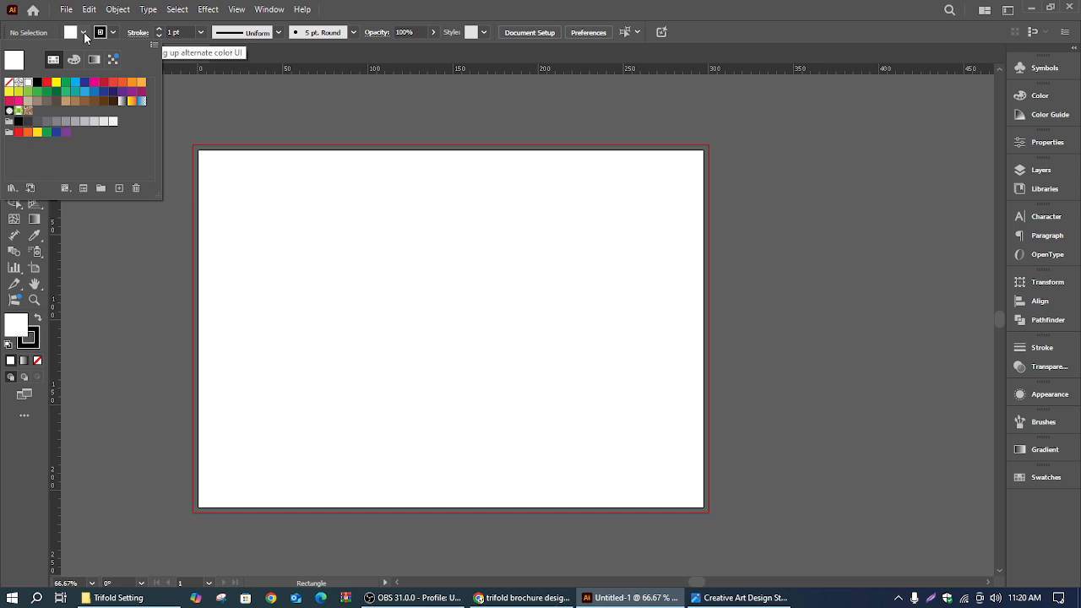
left_click(141, 83)
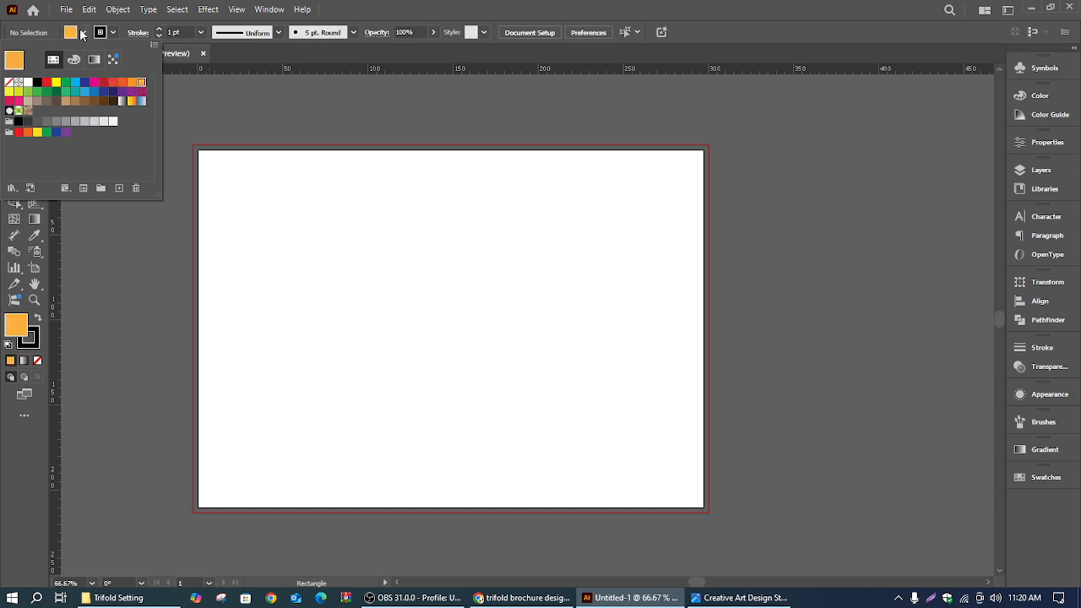
left_click(83, 32)
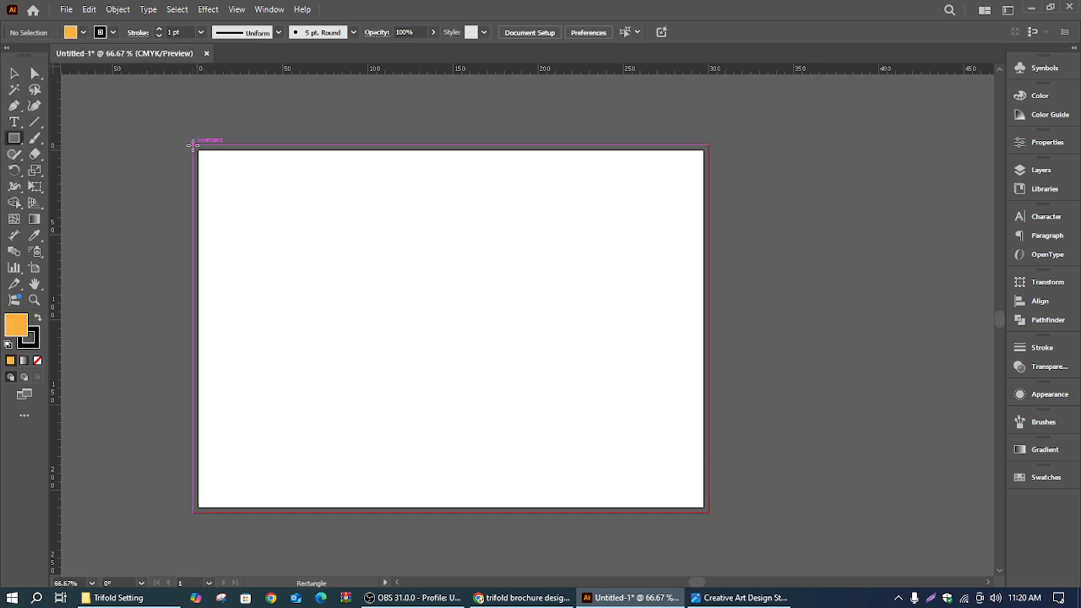
mouse_move(194, 145)
left_mouse_down()
mouse_move(254, 225)
mouse_move(718, 517)
mouse_move(709, 507)
left_mouse_up()
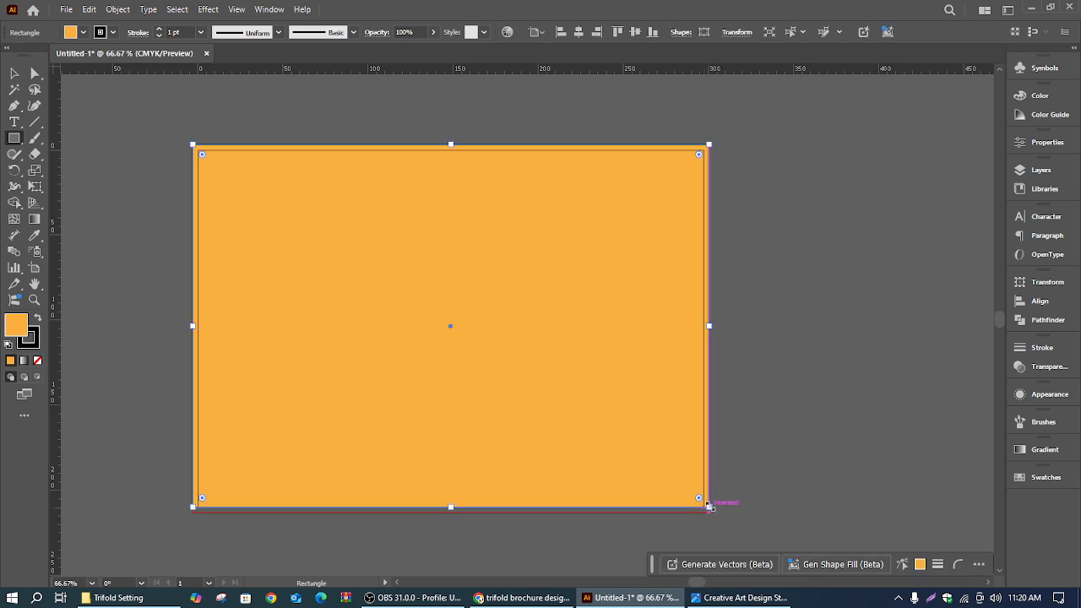
key("ctrl+z")
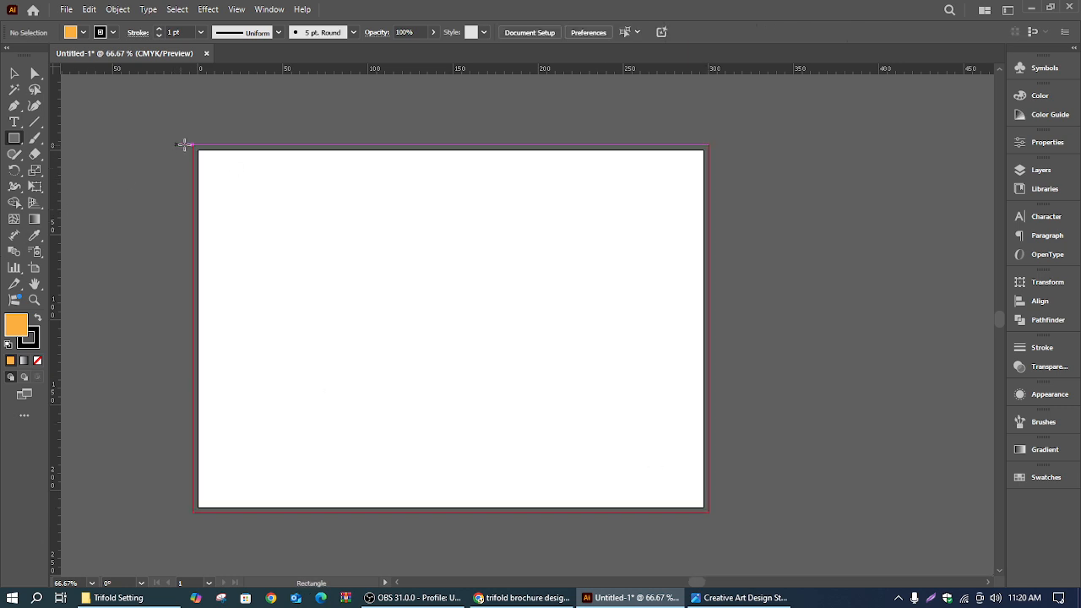
left_click_drag(192, 143, 708, 512)
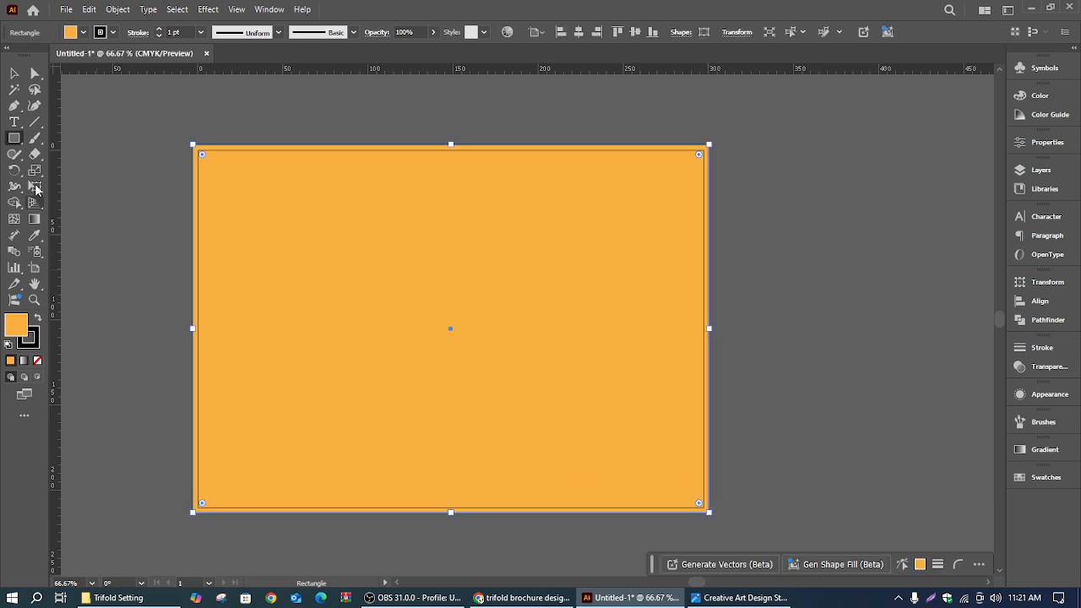
left_click(14, 74)
left_click(230, 115)
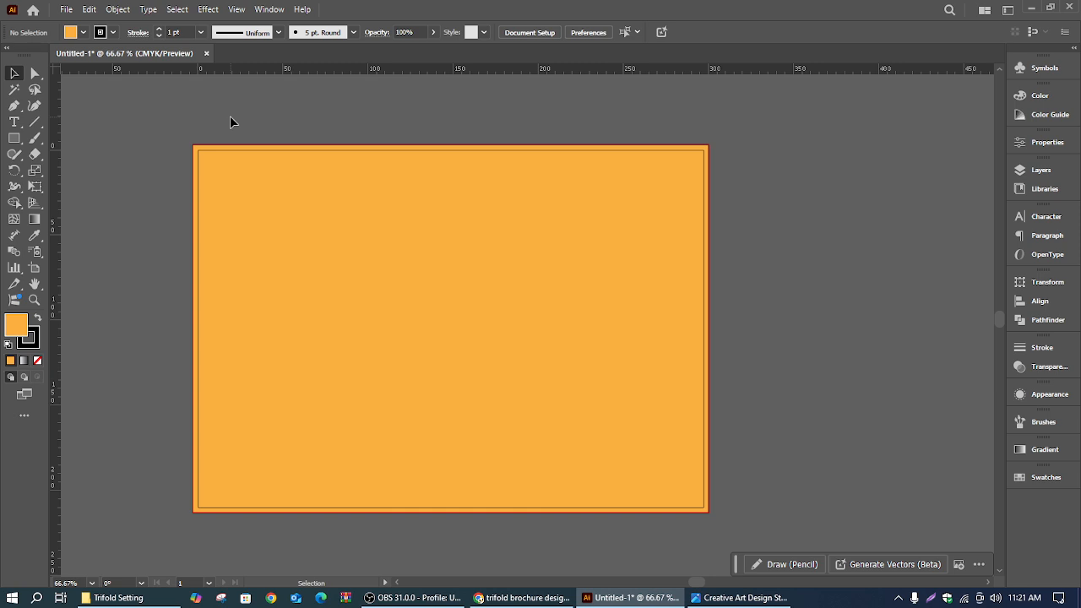
left_click(261, 179)
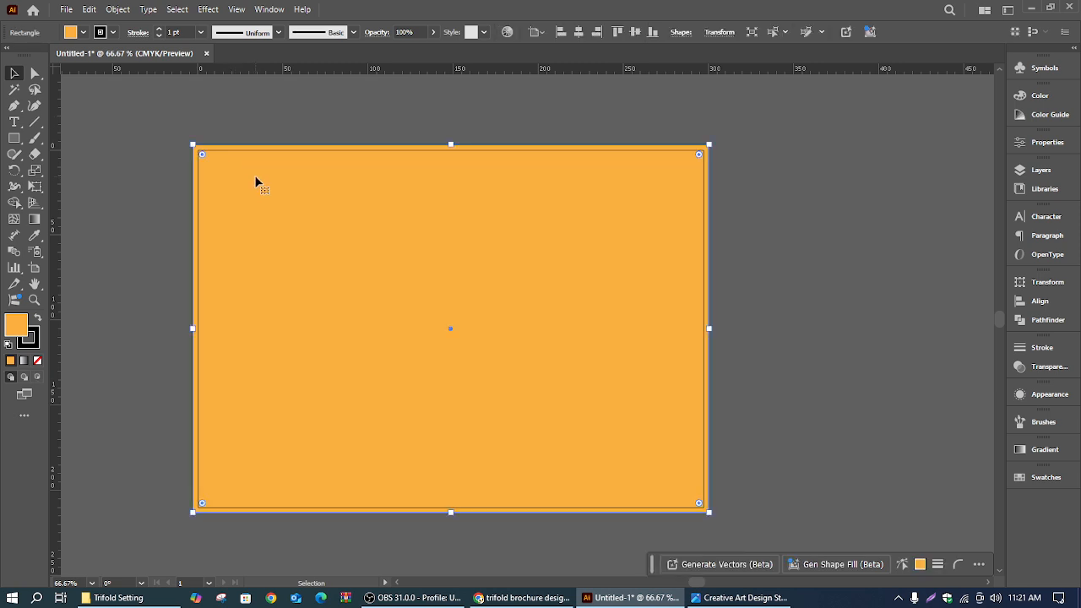
left_click(202, 109)
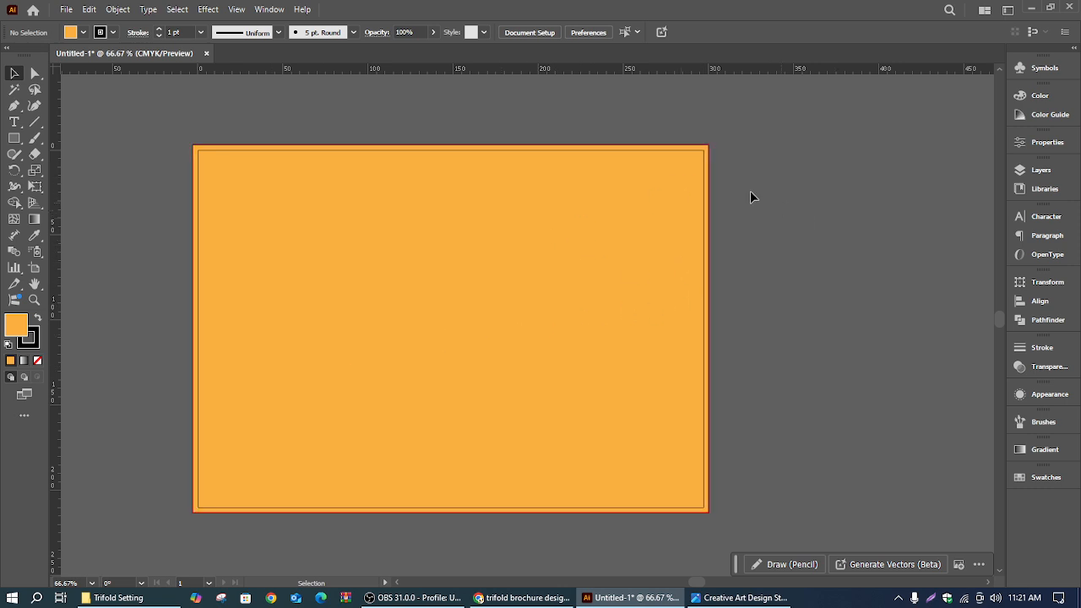
left_click(439, 242)
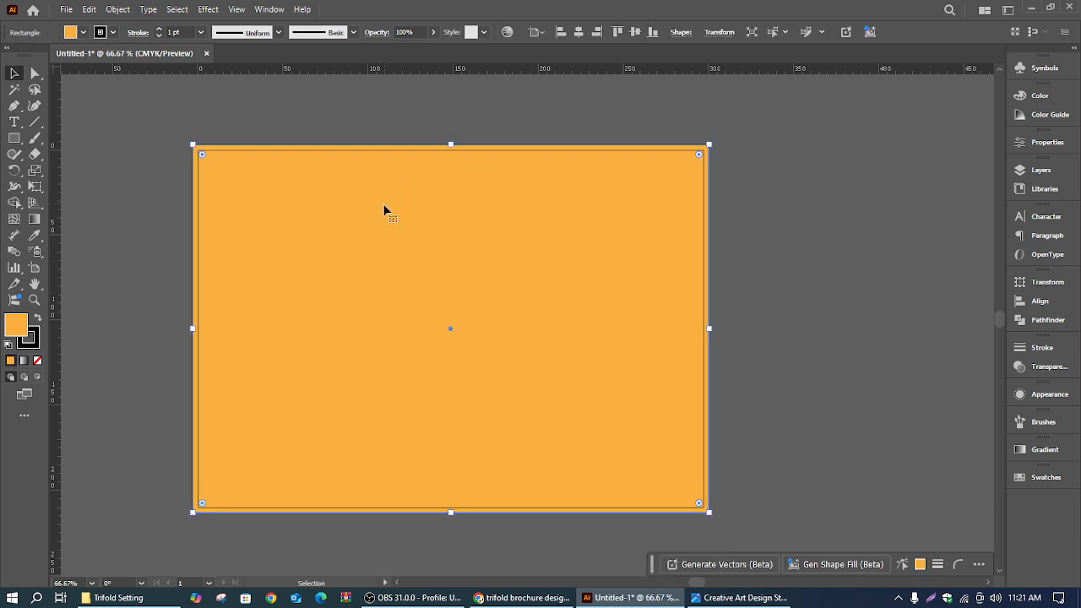
left_click(853, 168)
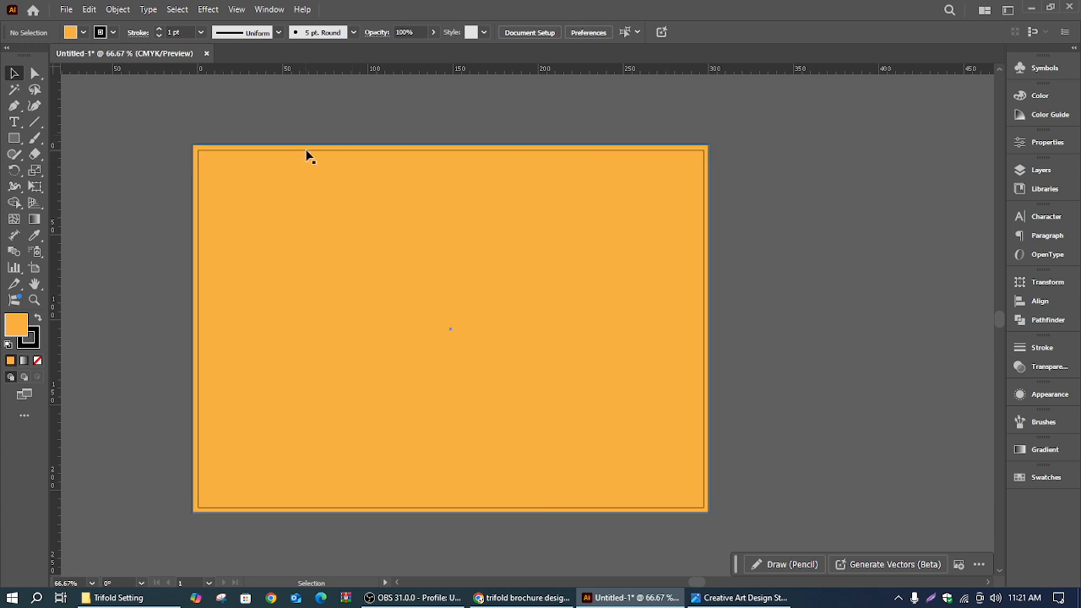
Offset the path of the light orange rectangle by -3 mm with miter joins to create an inner rectangle at the trim size.
left_click(287, 187)
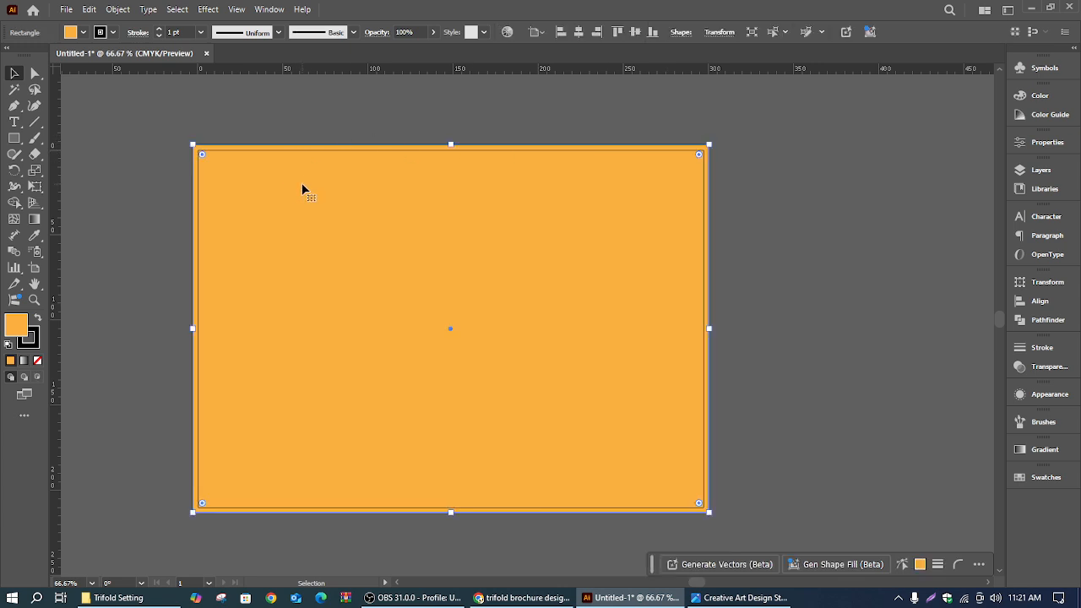
left_click(117, 10)
mouse_move(254, 369)
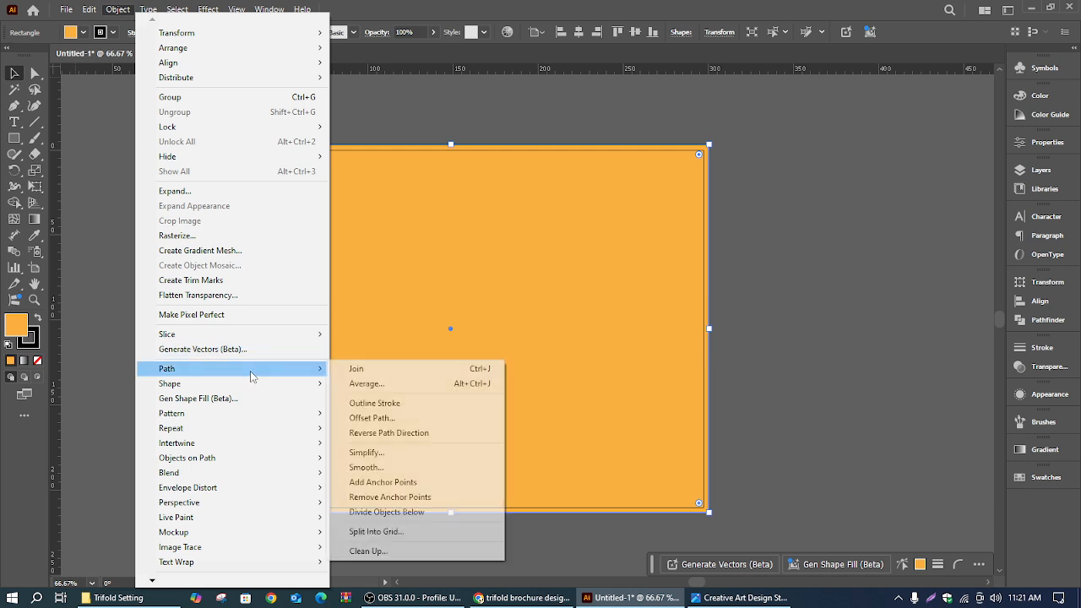
left_click(377, 420)
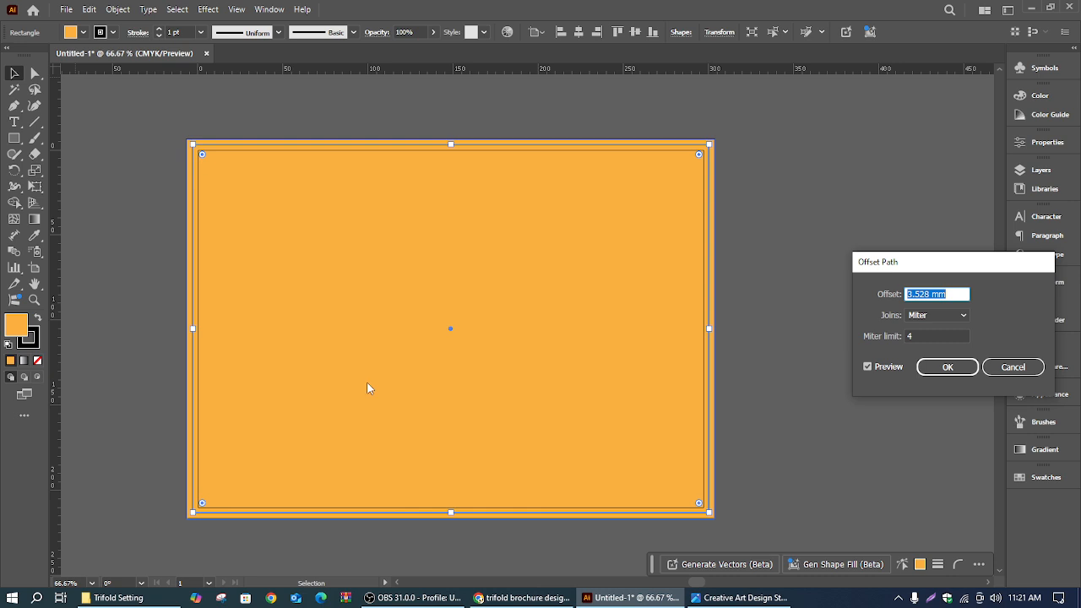
left_click_drag(929, 294, 856, 296)
type("-")
left_click(883, 370)
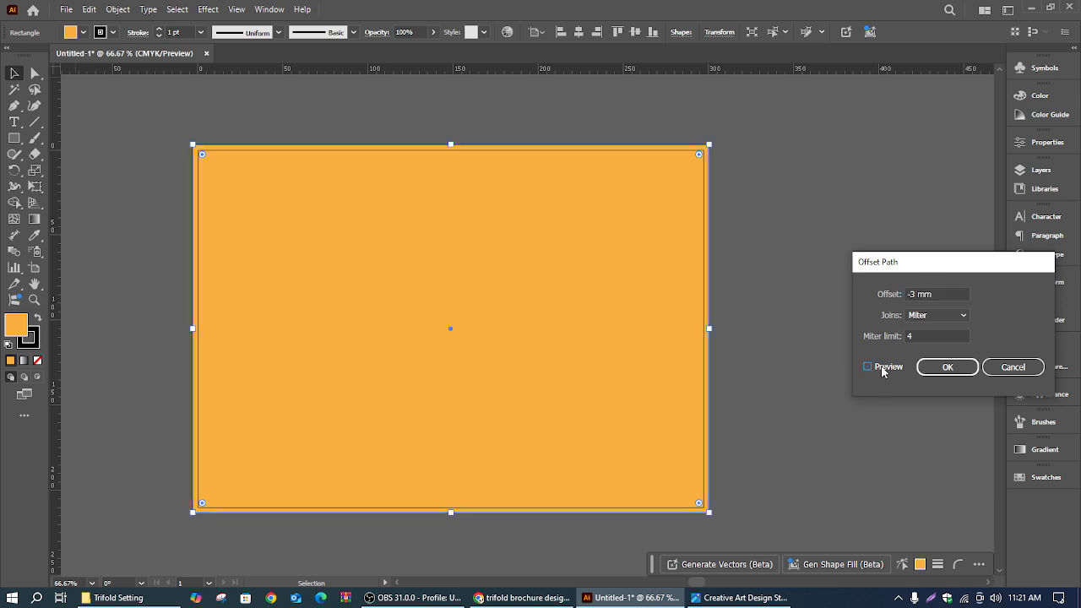
left_click(883, 370)
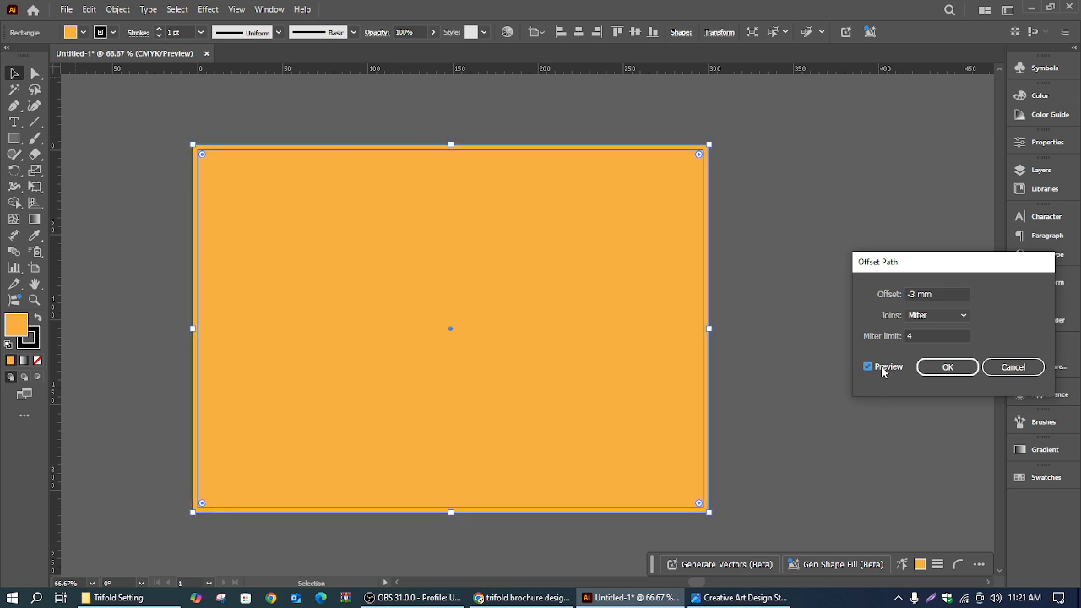
left_click(933, 368)
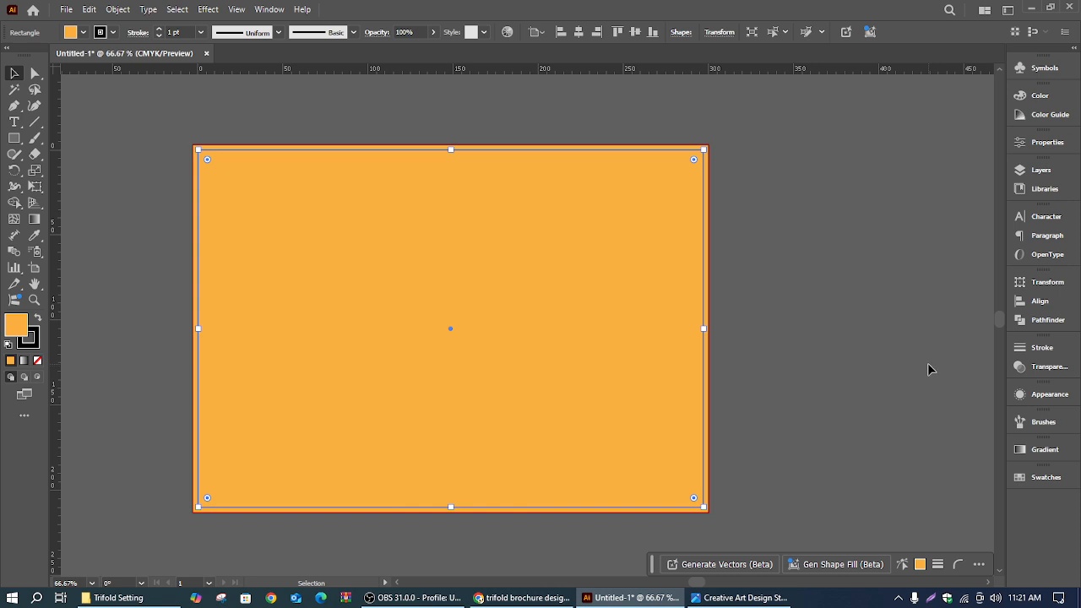
Fill the inner trim-size rectangle with red-orange and deselect it.
left_click(82, 32)
left_click(124, 85)
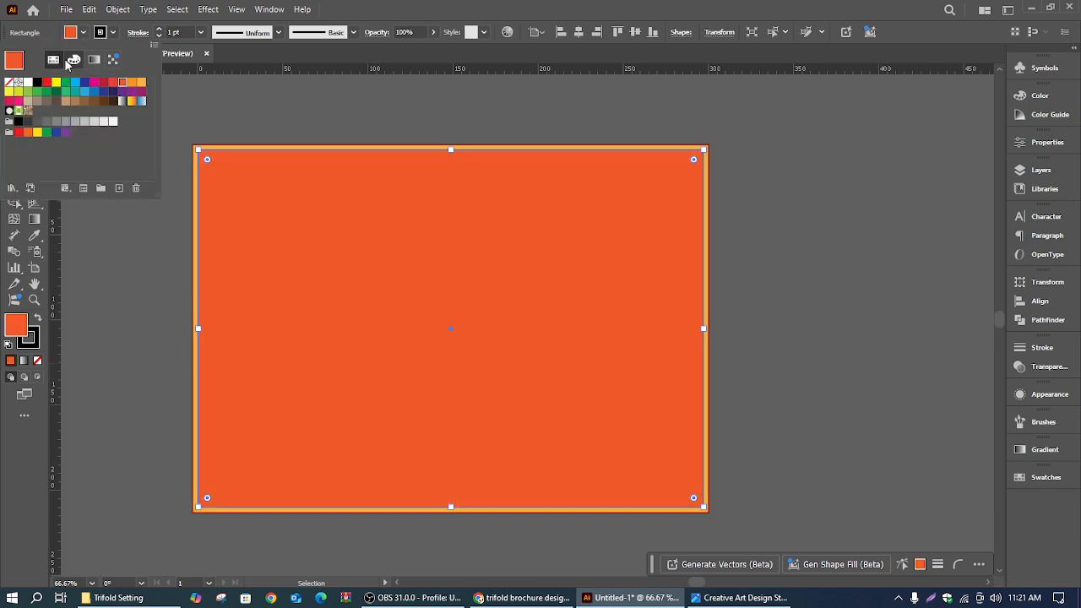
left_click(193, 101)
left_click(193, 100)
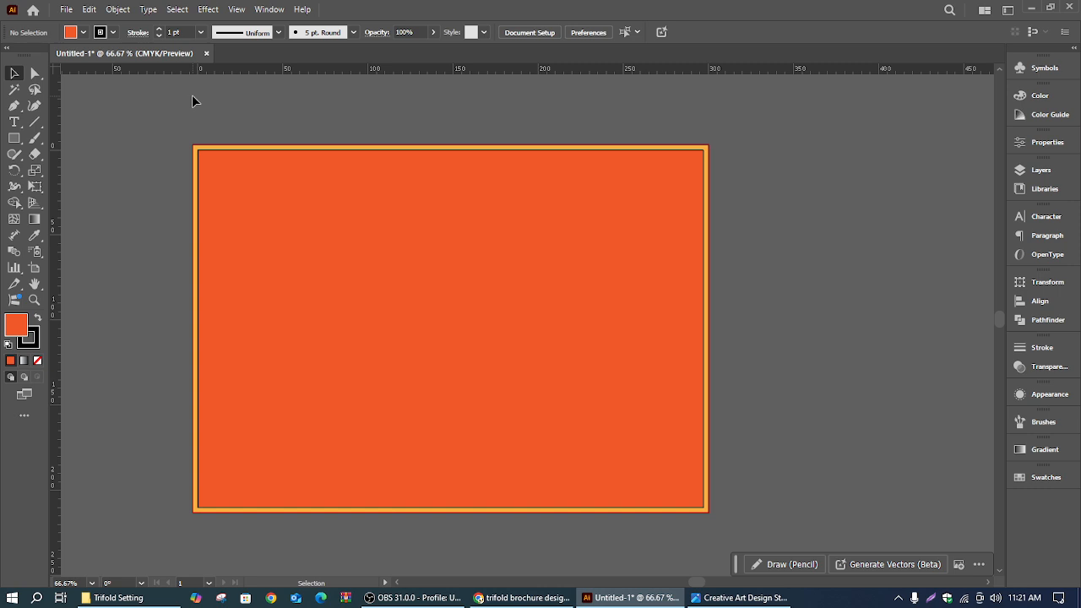
Remove the stroke from both the outer bleed rectangle and the inner trim rectangle.
left_click(282, 234)
left_click_drag(238, 127, 246, 222)
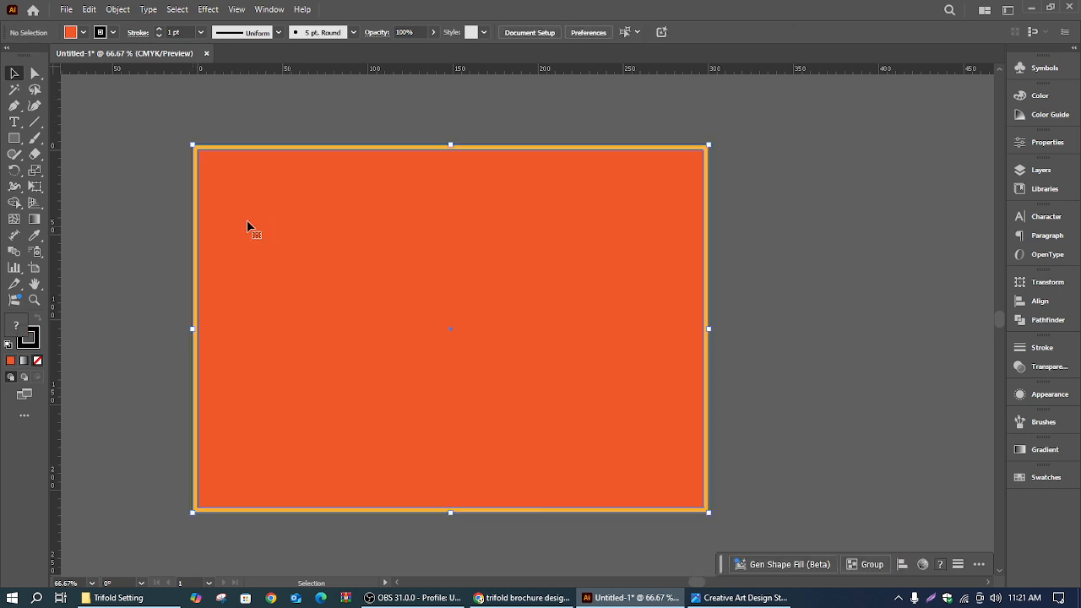
left_click(37, 360)
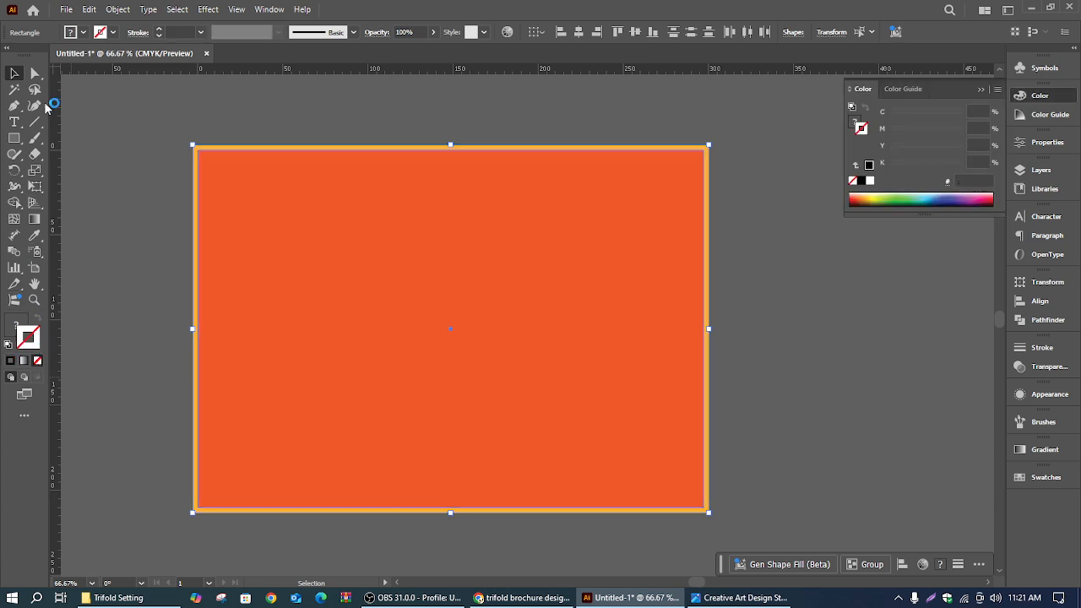
left_click(194, 117)
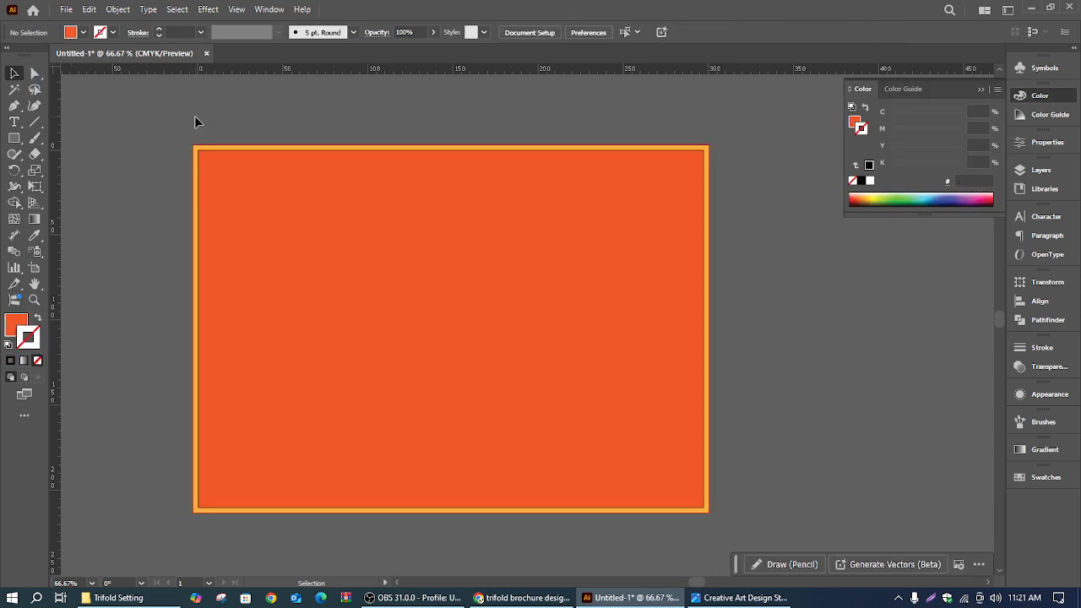
left_click(368, 217)
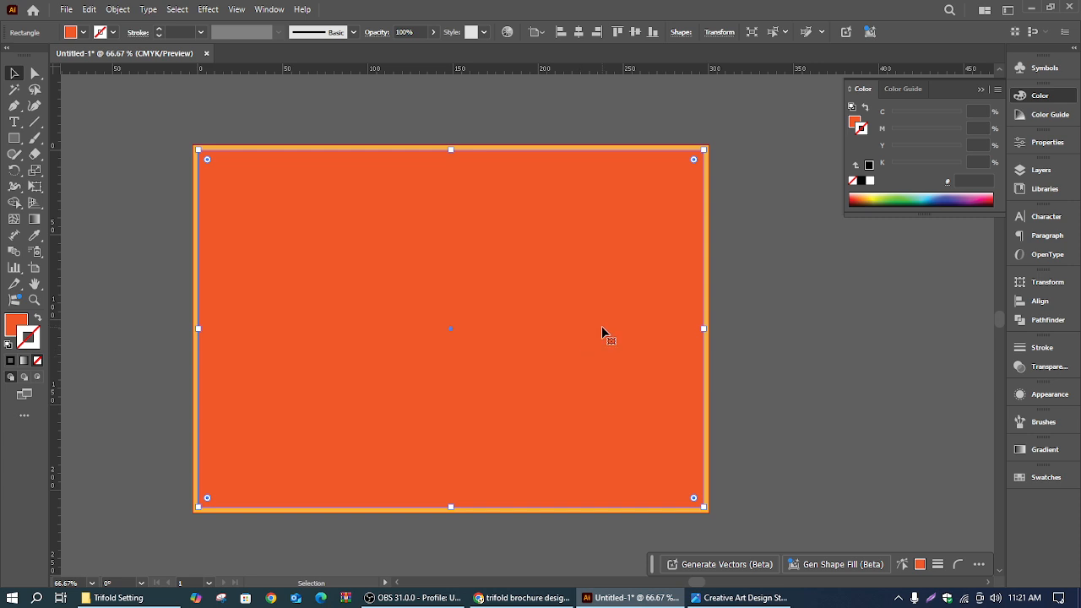
left_click(750, 281)
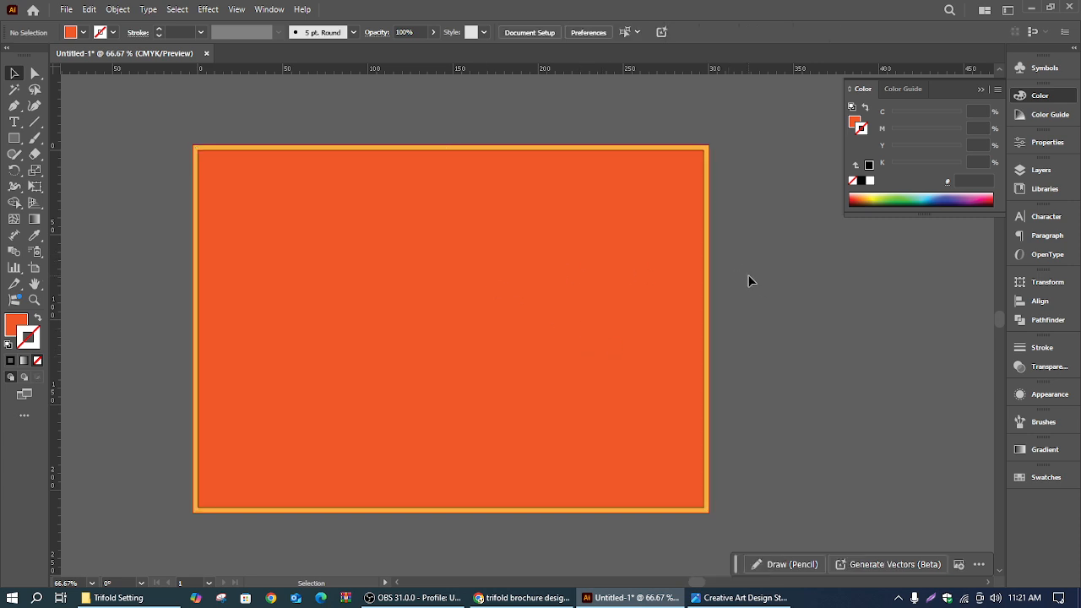
Close the colour settings and examine the bleed band around the upper-left corner of the artboard up close.
scroll(751, 284, "down", 1)
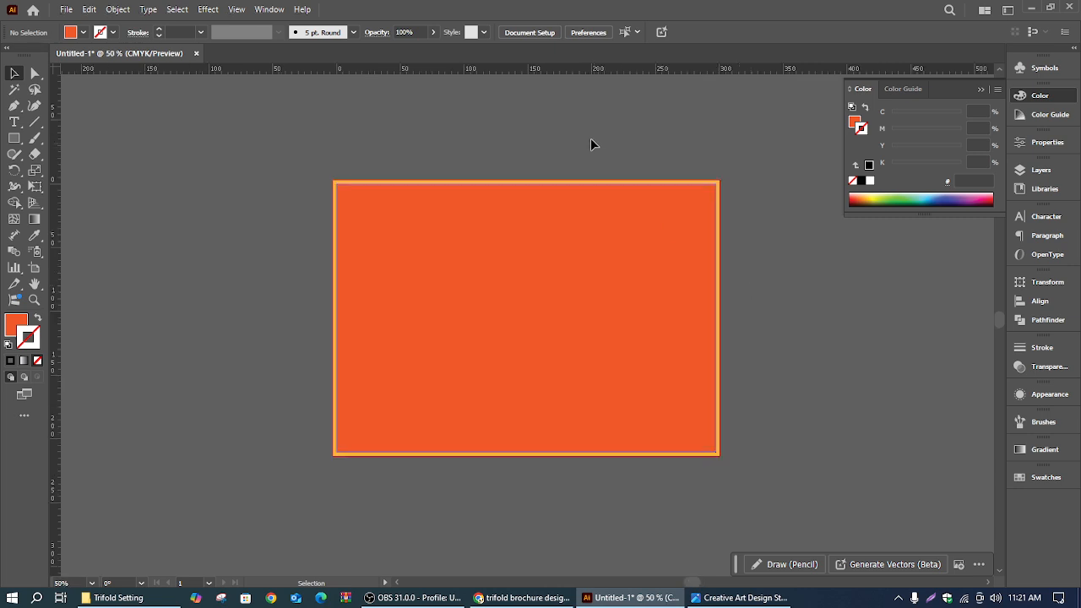
left_click_drag(571, 143, 548, 150)
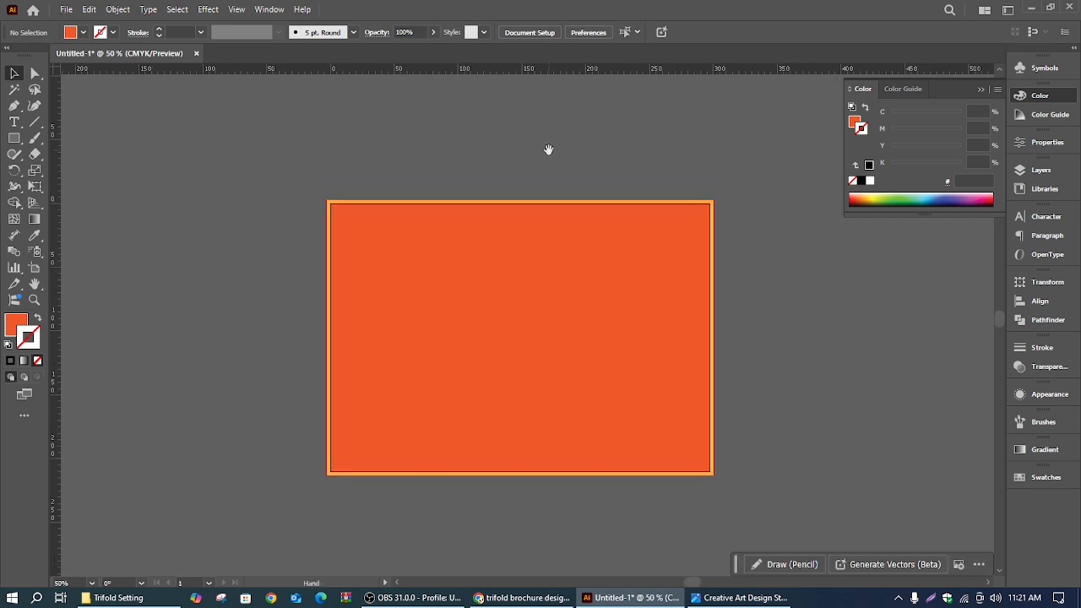
left_click(983, 90)
scroll(603, 134, "up", 2)
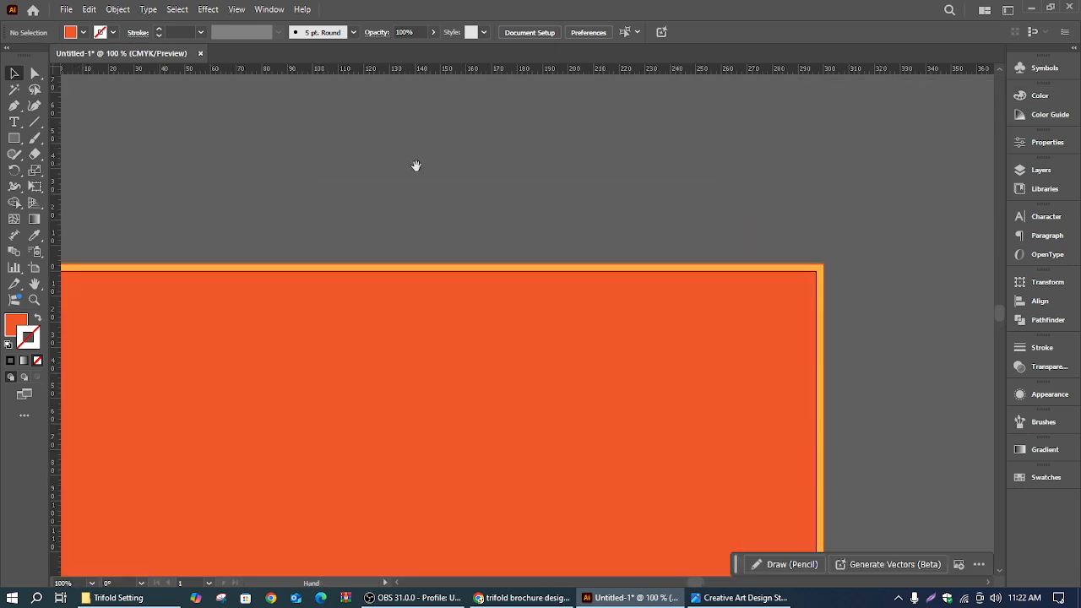
left_click_drag(415, 165, 887, 106)
scroll(888, 106, "up", 2)
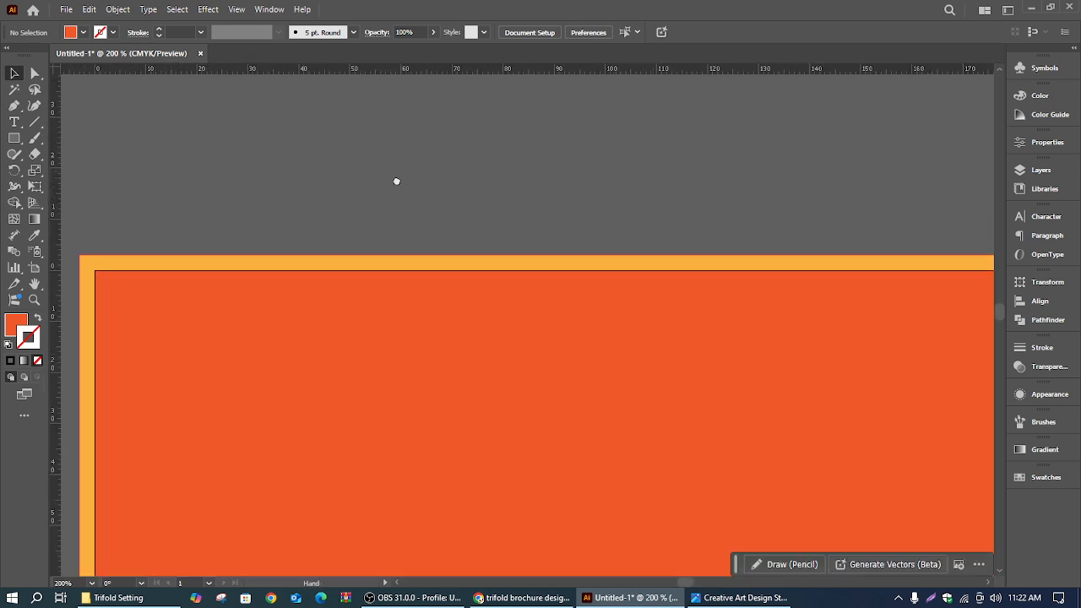
left_click_drag(396, 182, 458, 181)
scroll(450, 175, "up", 1)
left_click_drag(365, 198, 432, 171)
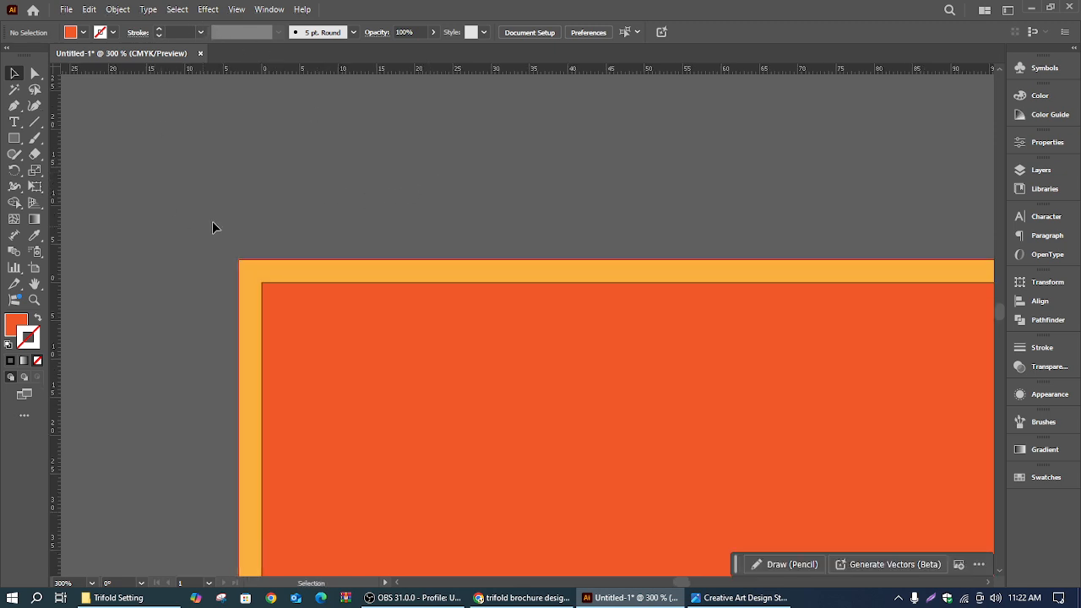
Try creating trim marks from both the bleed and trim rectangles together, and undo them.
left_click(116, 10)
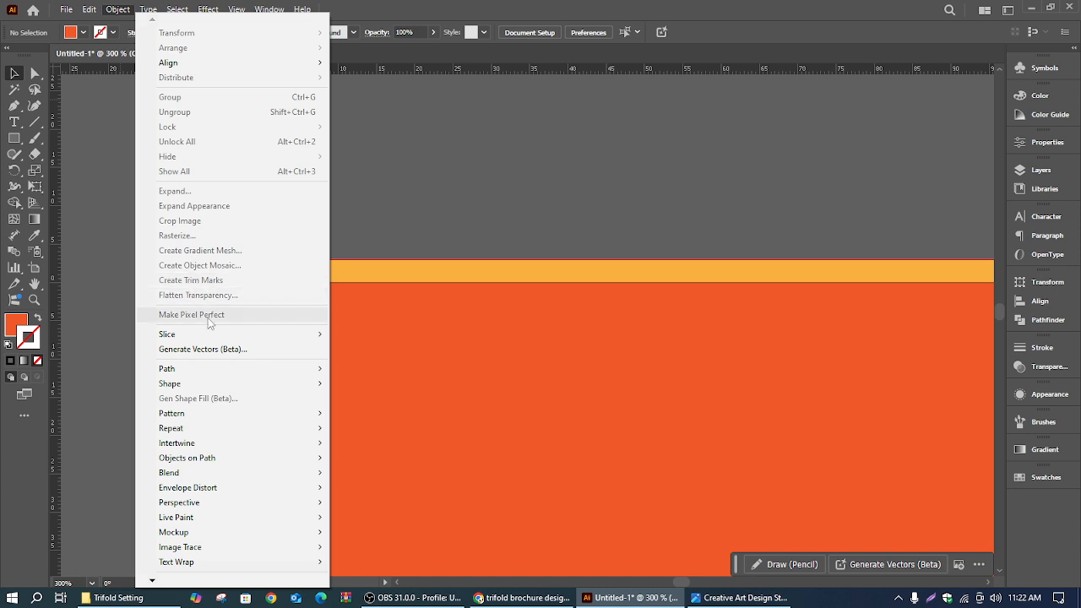
left_click(424, 204)
left_click(250, 262)
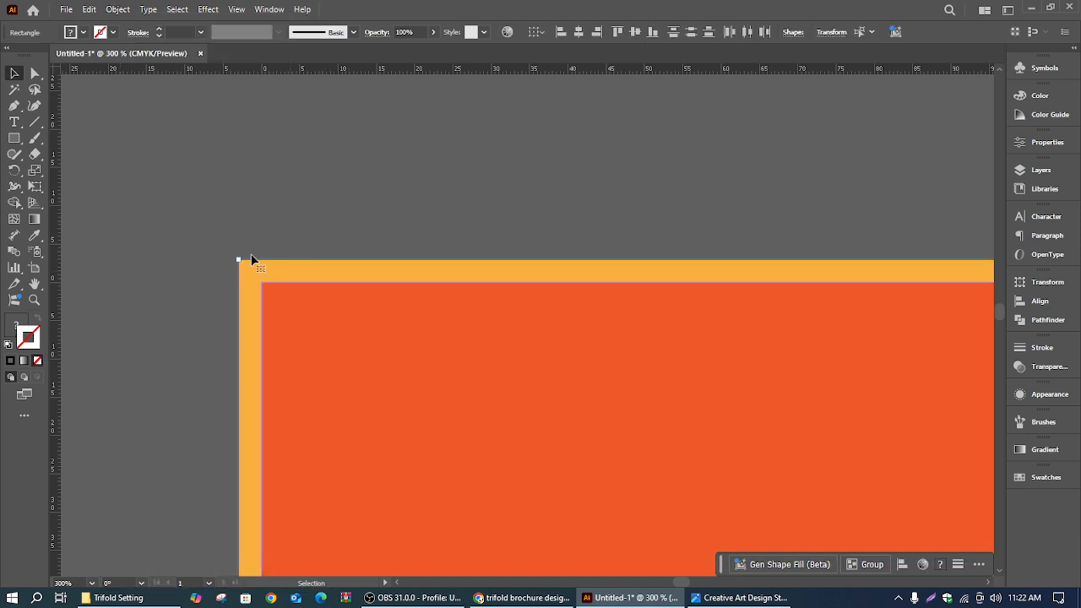
left_click(116, 10)
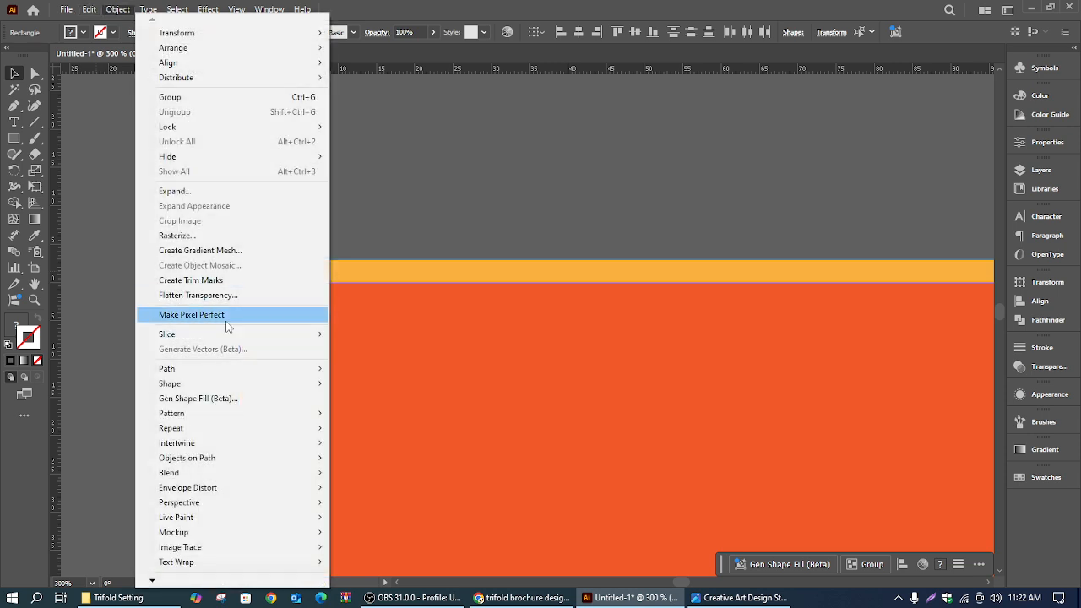
mouse_move(225, 374)
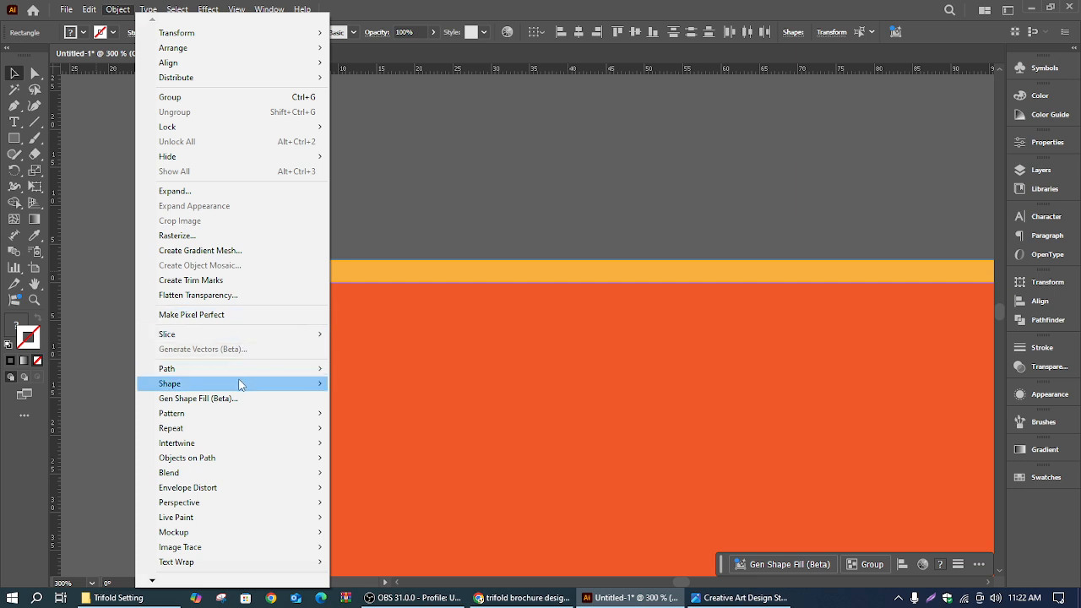
mouse_move(262, 372)
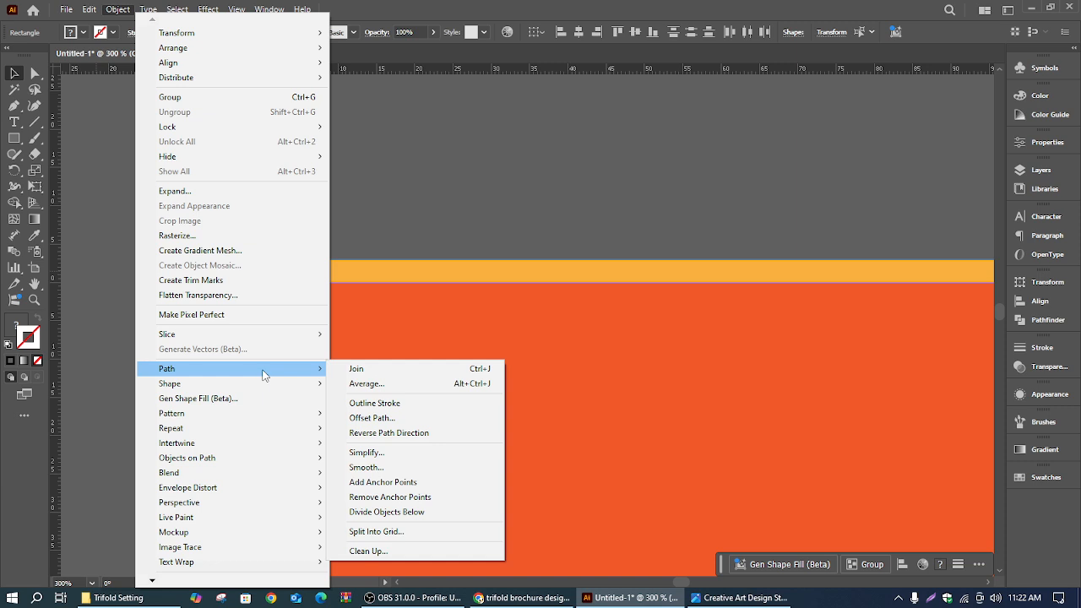
left_click(185, 281)
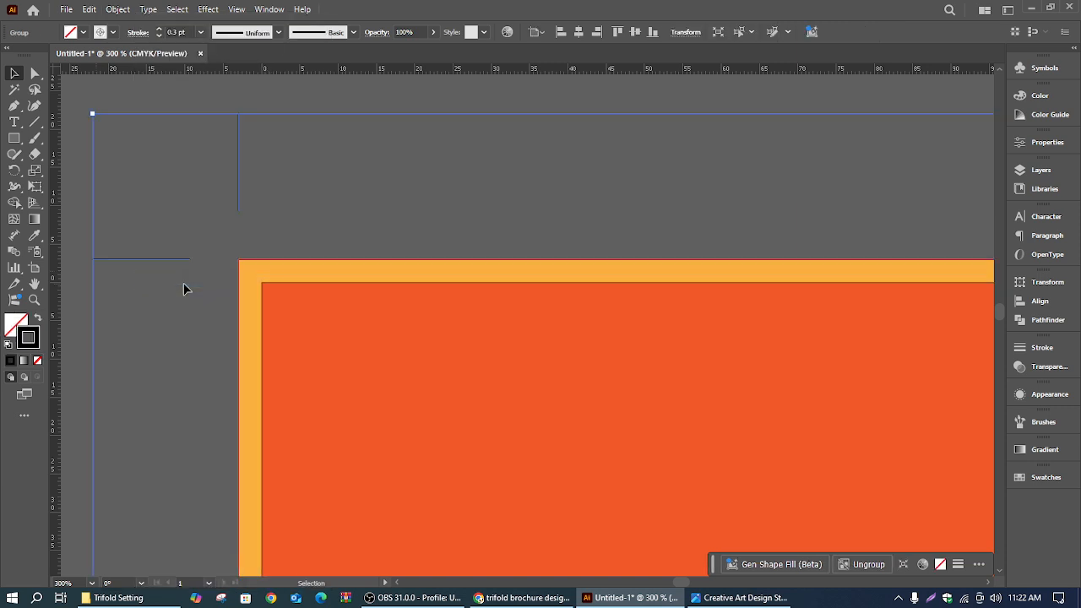
key("a")
key("ctrl+z")
key("v")
Create trim marks around the inner red-orange trim-size rectangle only, cancelling the gradient mesh, and deselect.
left_click(273, 314)
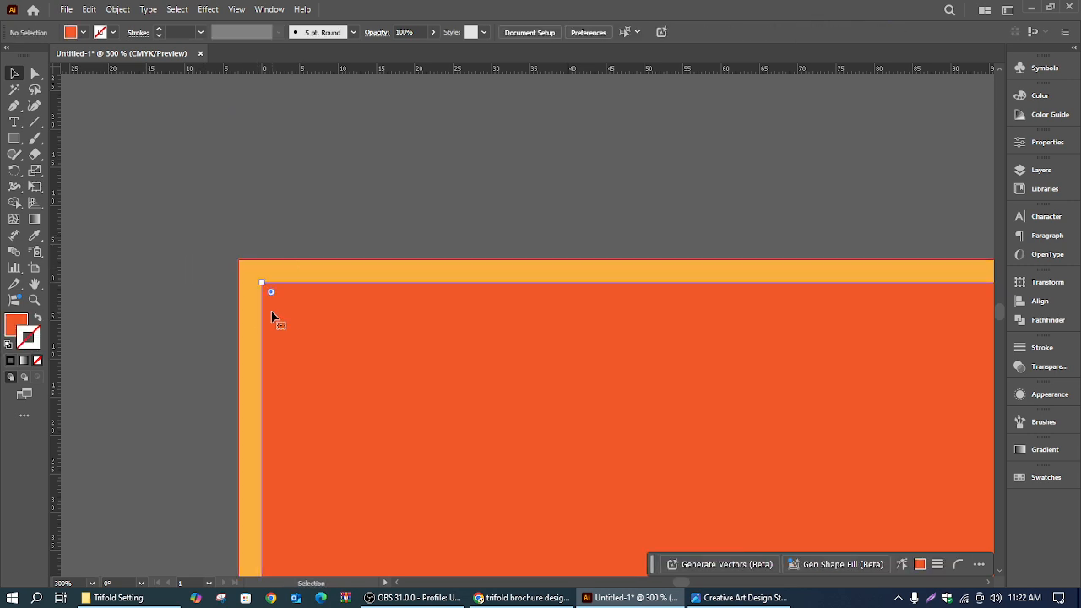
left_click(117, 10)
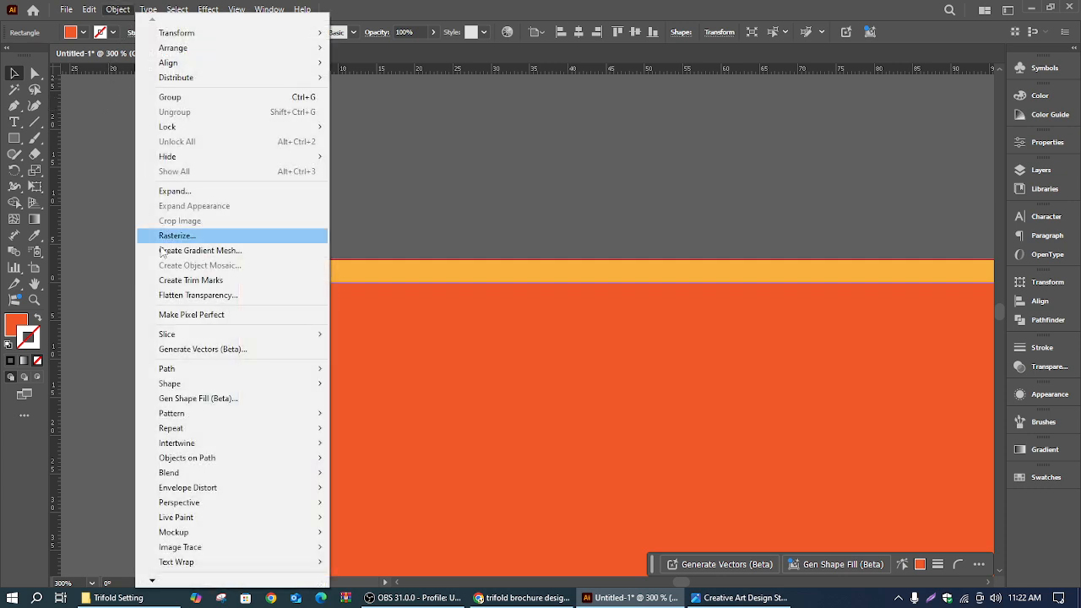
left_click(178, 251)
left_click(848, 382)
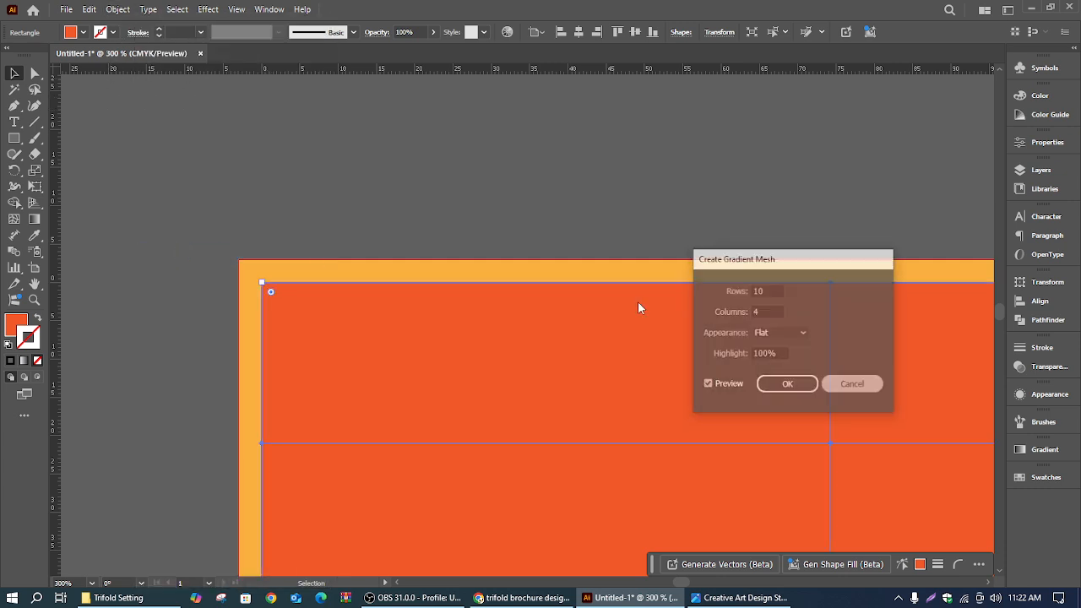
left_click(117, 10)
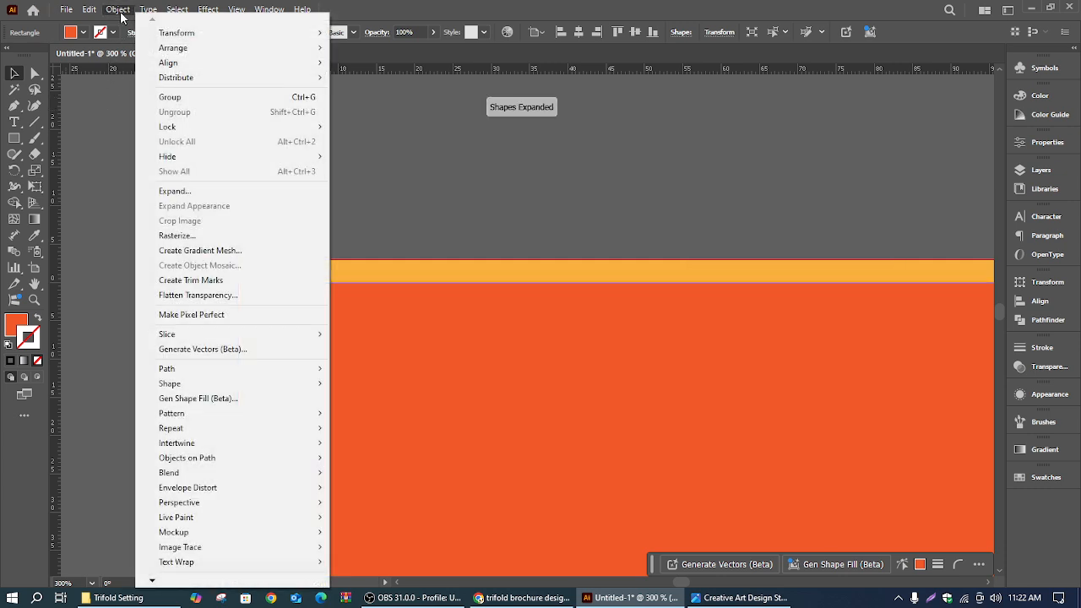
left_click(194, 281)
left_click(379, 251)
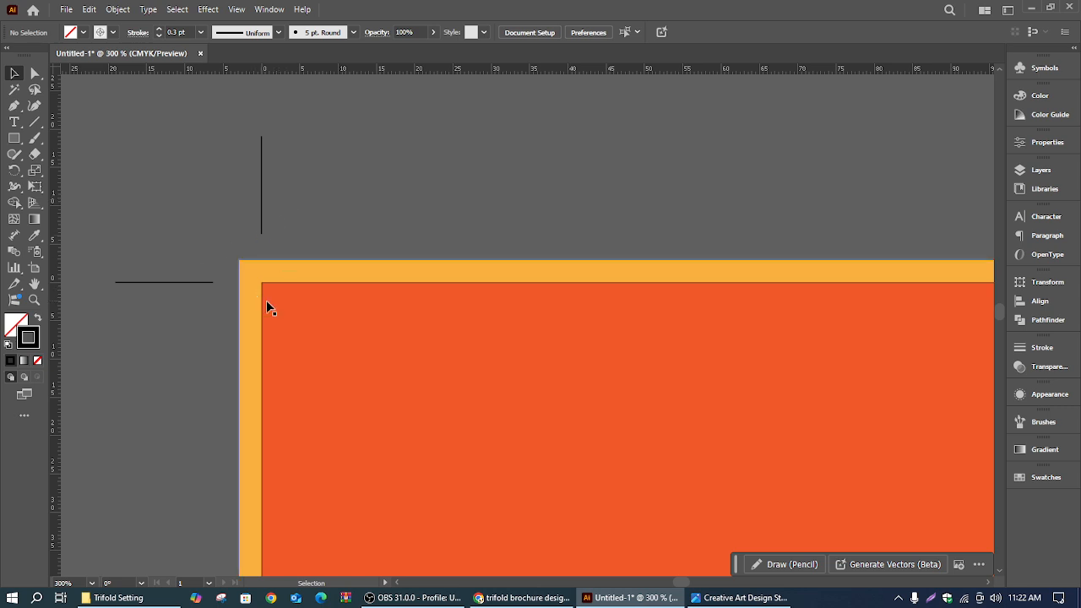
Examine how the trim marks line up with the trim rectangle's corners, up close and across the whole artboard.
scroll(370, 177, "down", 2)
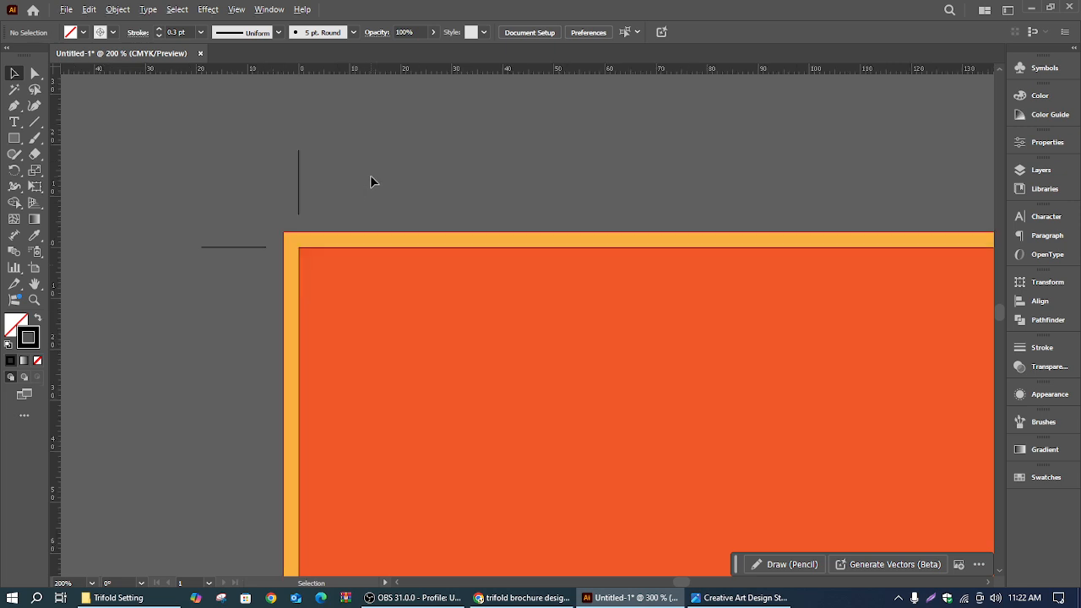
scroll(390, 191, "down", 3)
scroll(363, 164, "right", 3)
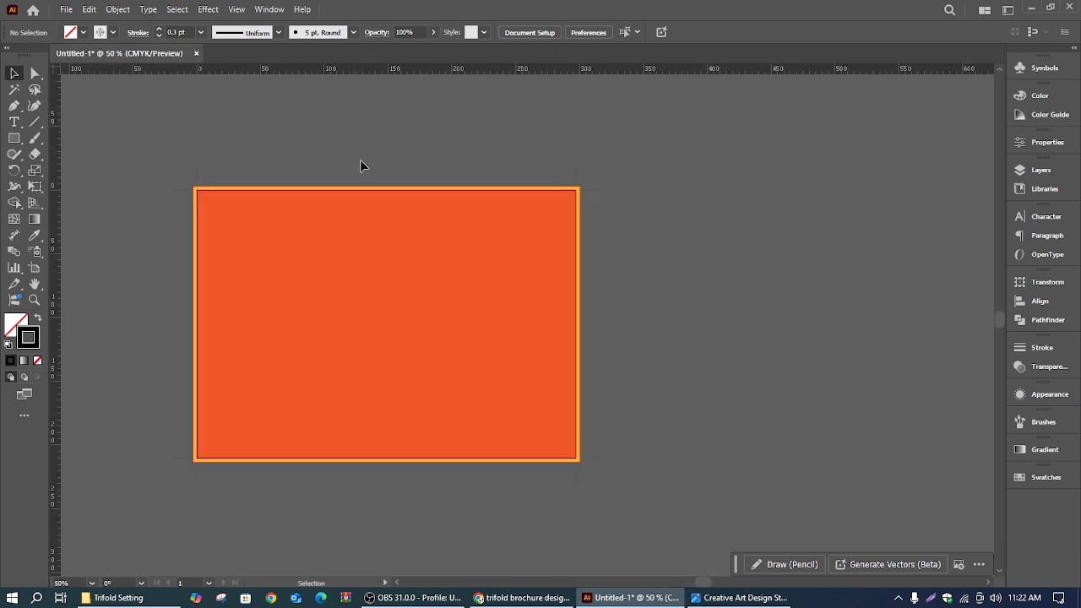
scroll(415, 192, "up", 2)
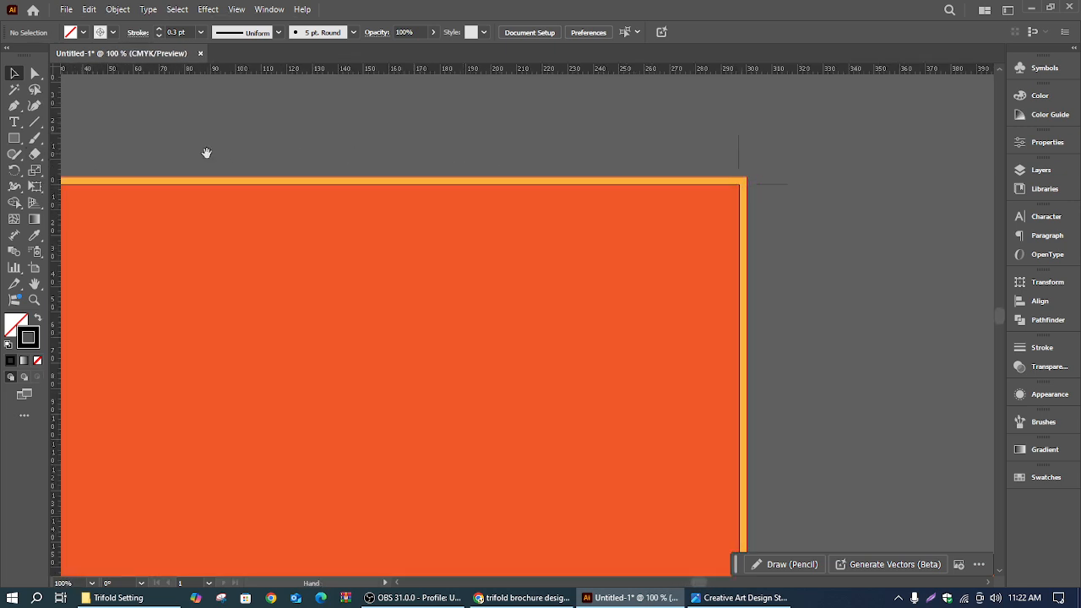
scroll(206, 153, "left", 3)
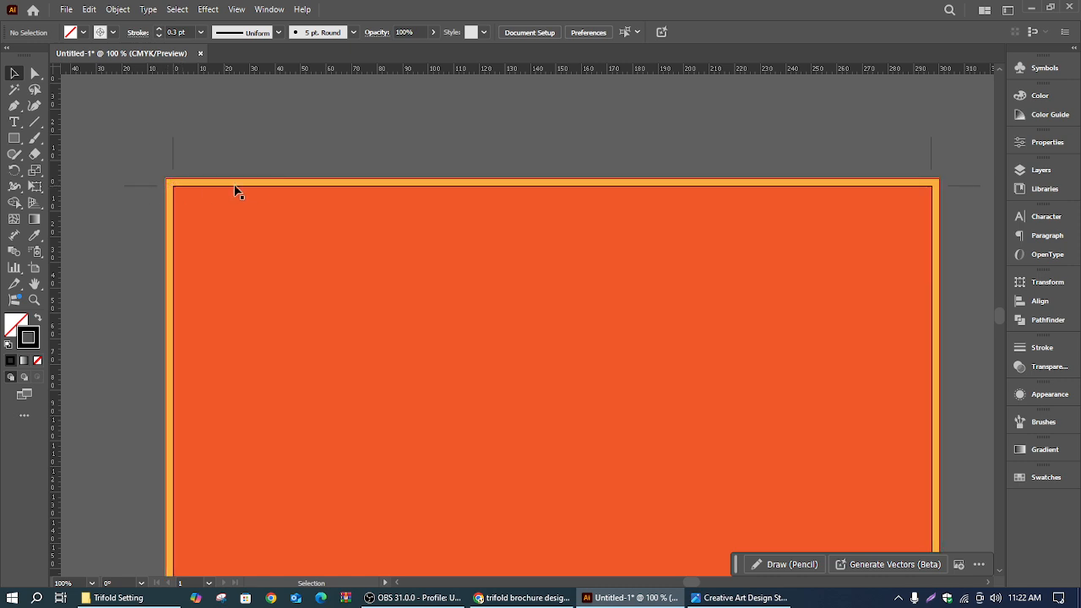
scroll(217, 188, "up", 2)
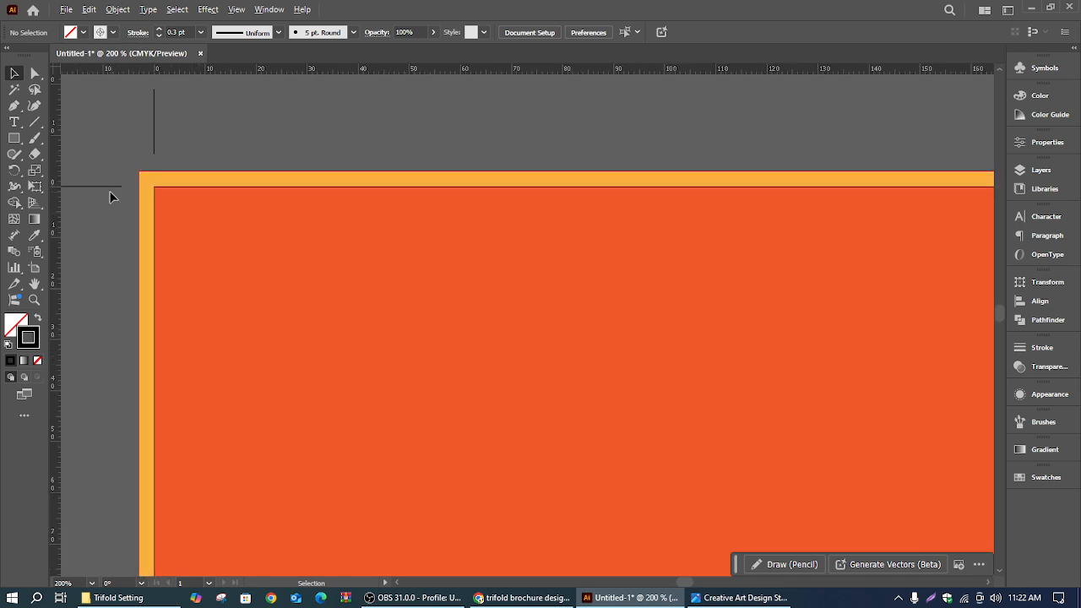
scroll(249, 155, "down", 1)
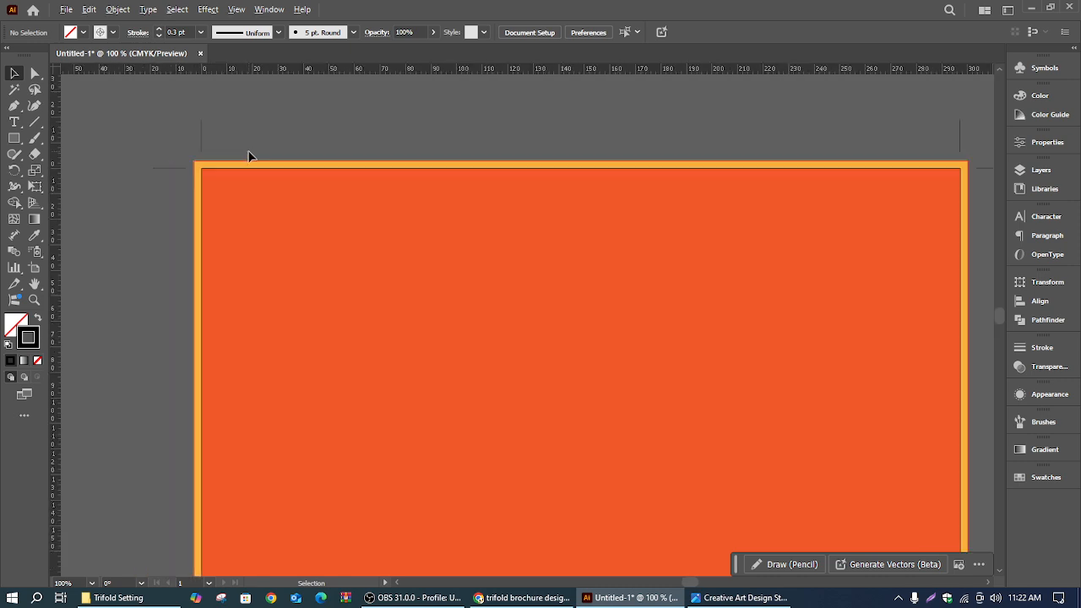
scroll(249, 155, "down", 1)
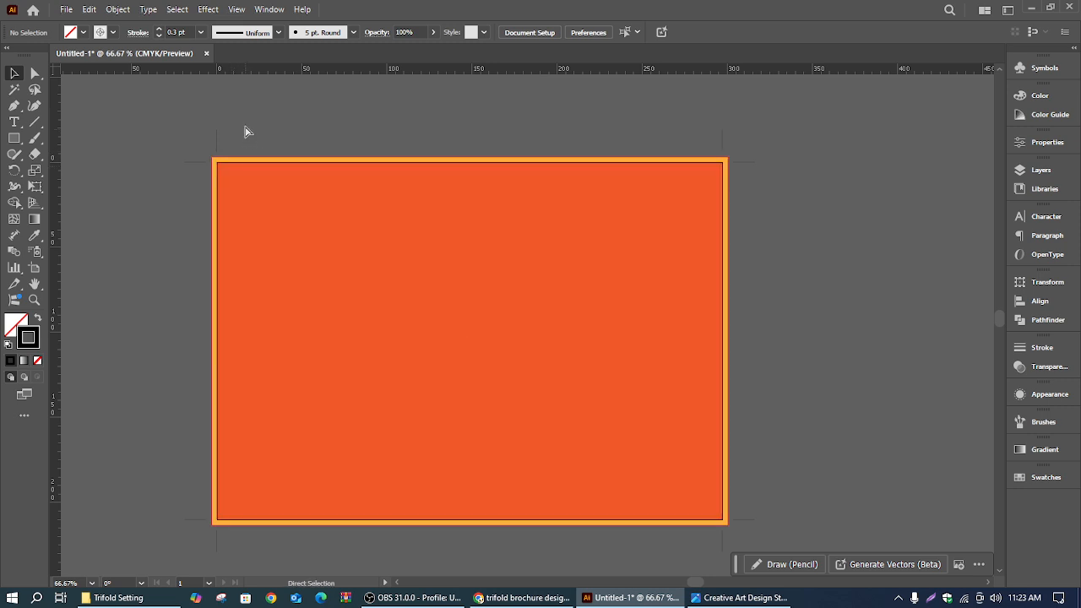
Undo the trim marks around the inner rectangle and deselect everything.
key("ctrl+a")
key("v")
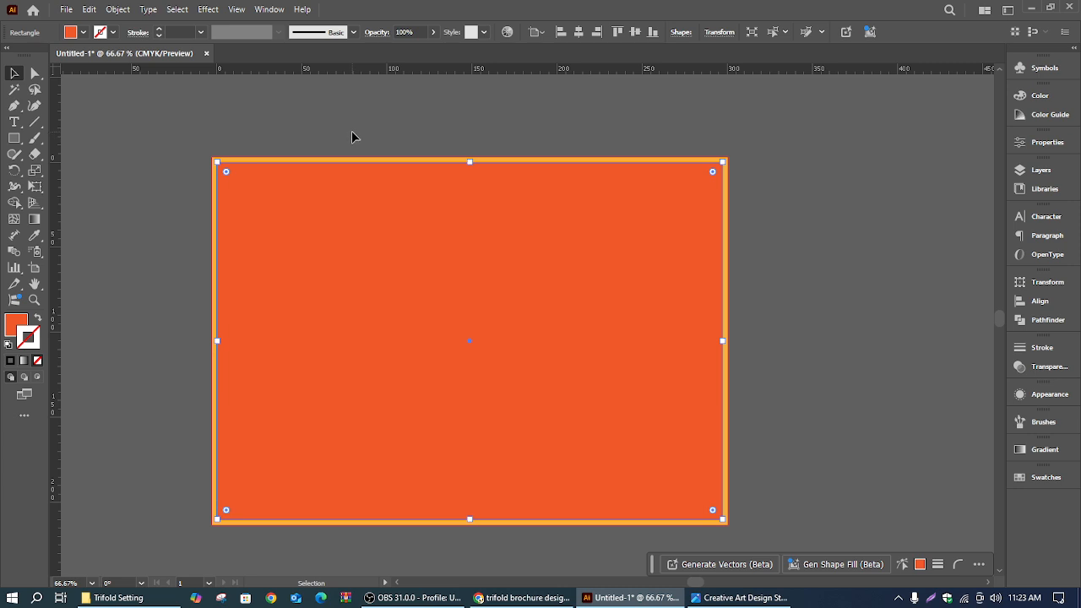
scroll(351, 135, "up", 2)
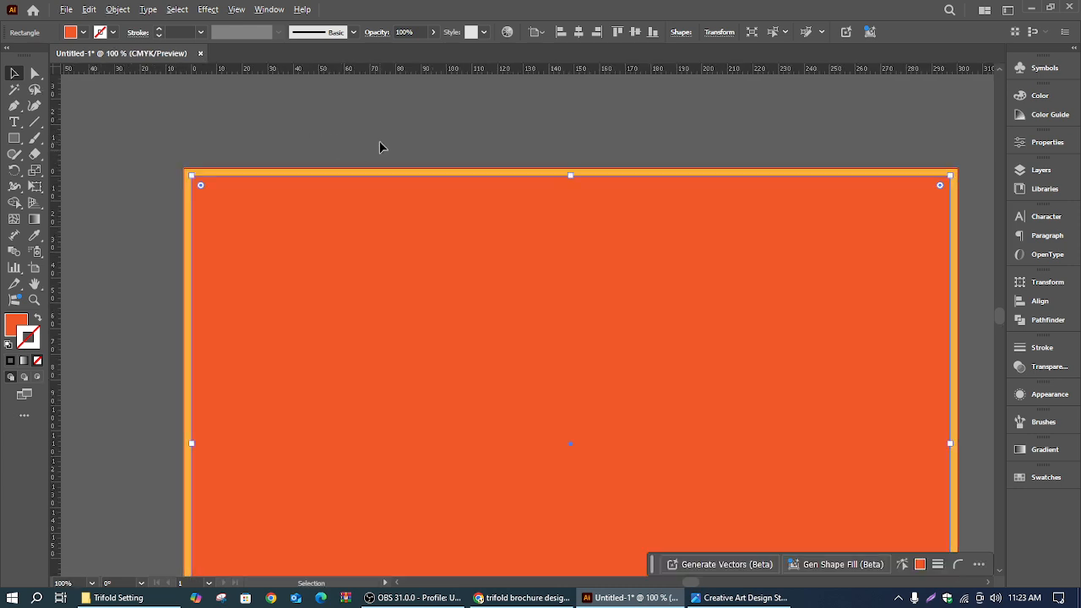
scroll(380, 144, "down", 1)
left_click(432, 115)
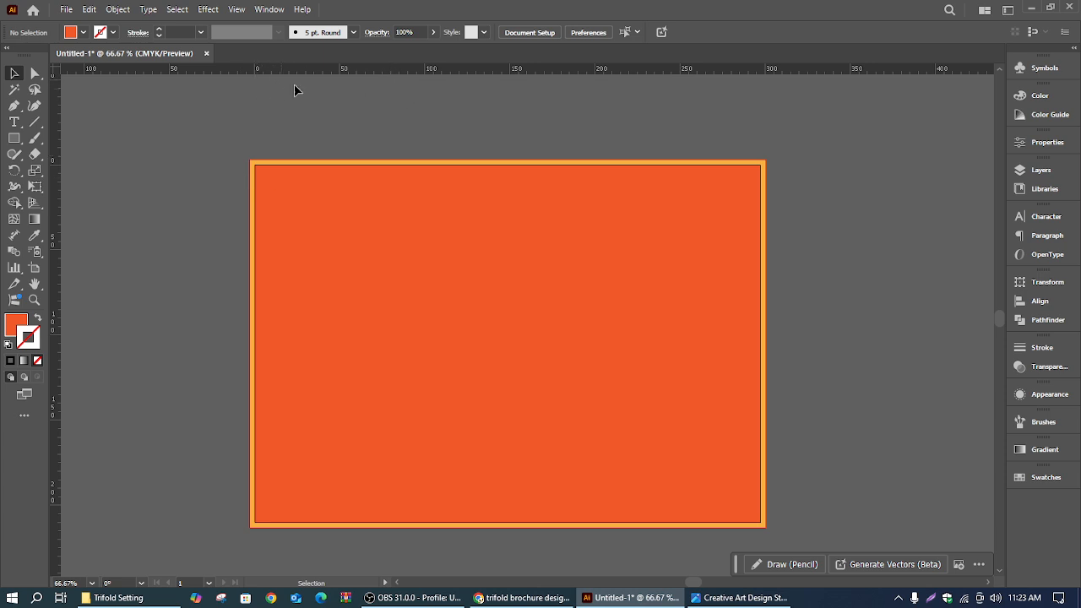
Keep the ruler units in millimeters and place a vertical guide outside the artboard at about X -78 mm.
right_click(392, 70)
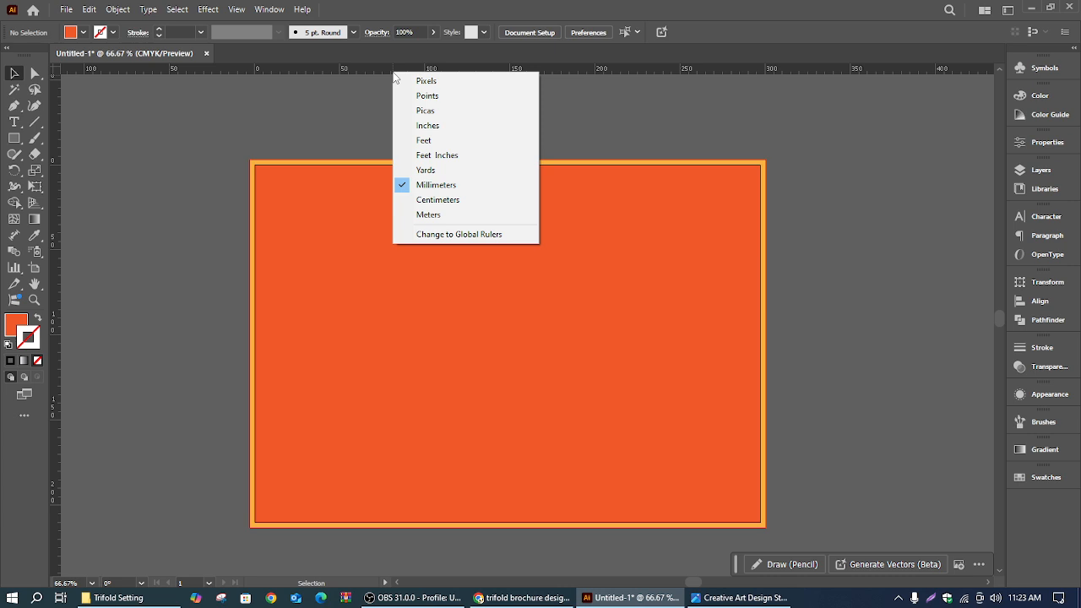
left_click(434, 185)
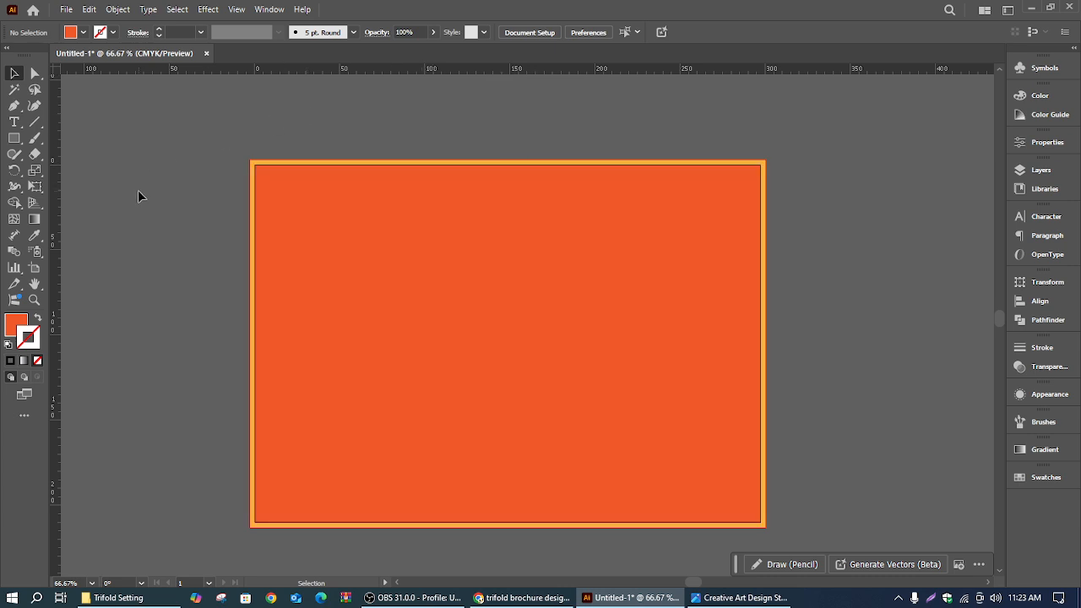
left_click_drag(90, 293, 128, 296)
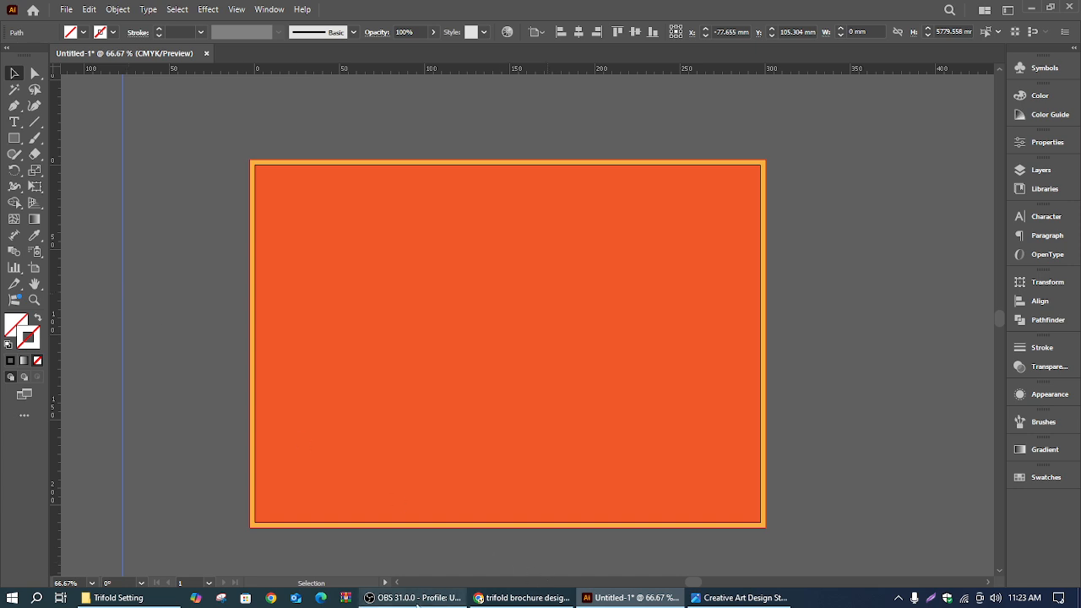
Open the roll fold reference image from the Trifold Setting folder, examine its panel widths, and return to Illustrator.
left_click(119, 598)
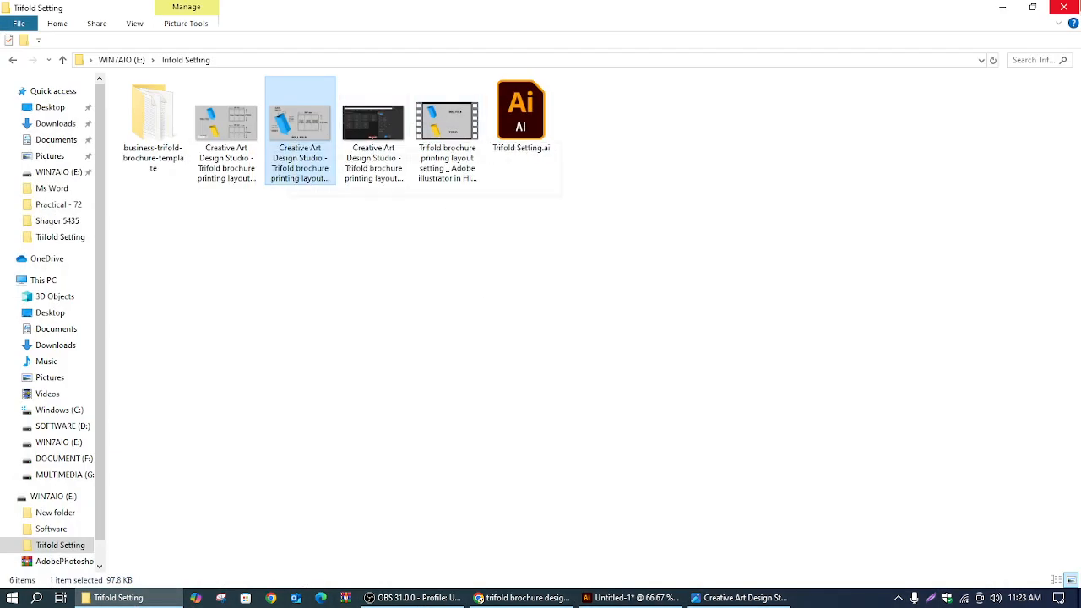
double_click(303, 116)
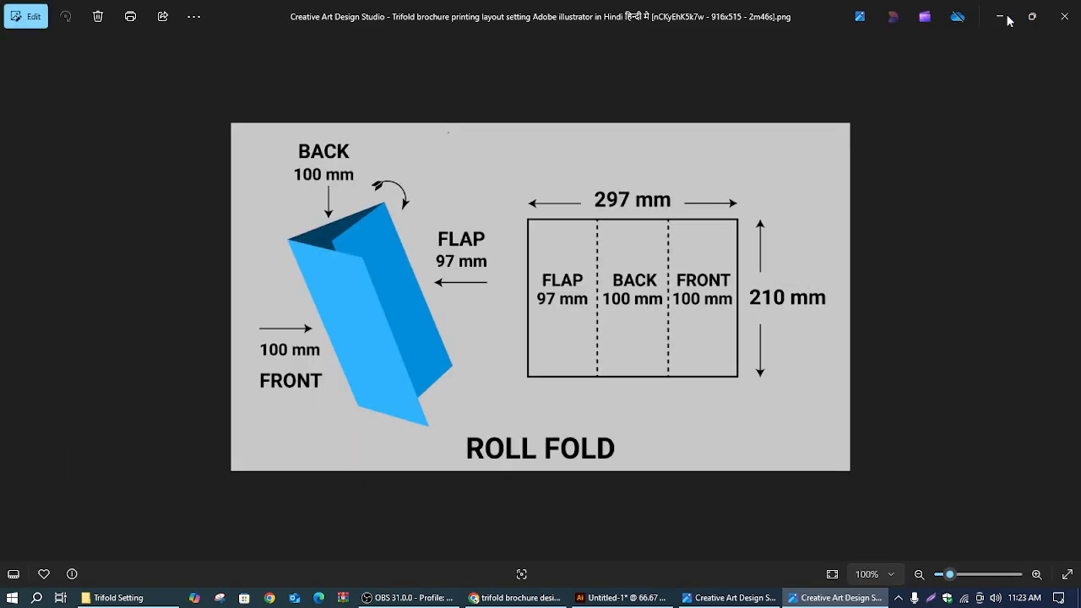
left_click(996, 20)
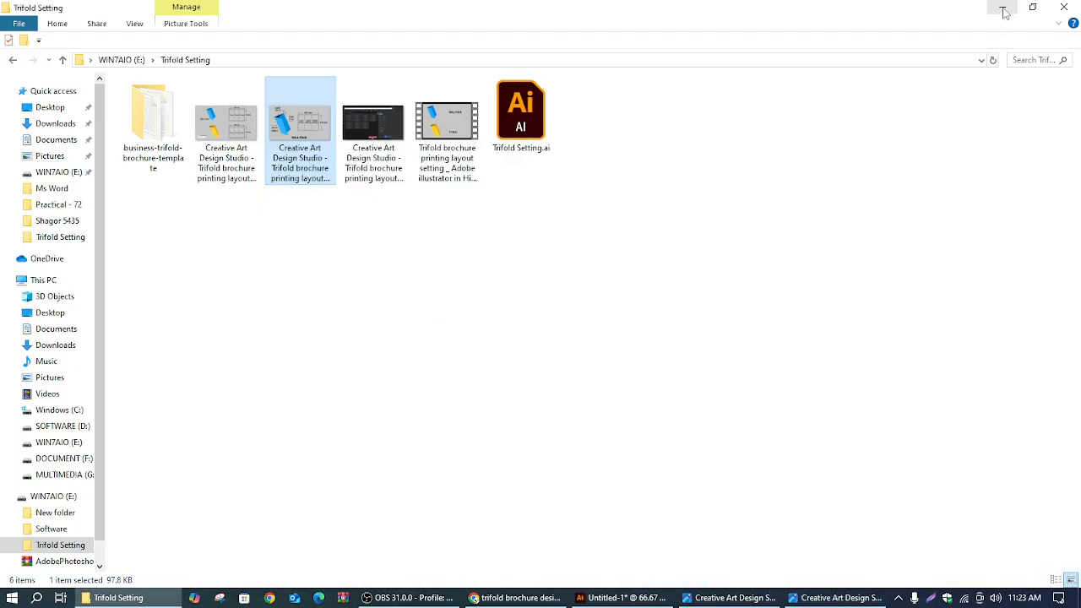
left_click(1002, 7)
left_click(731, 598)
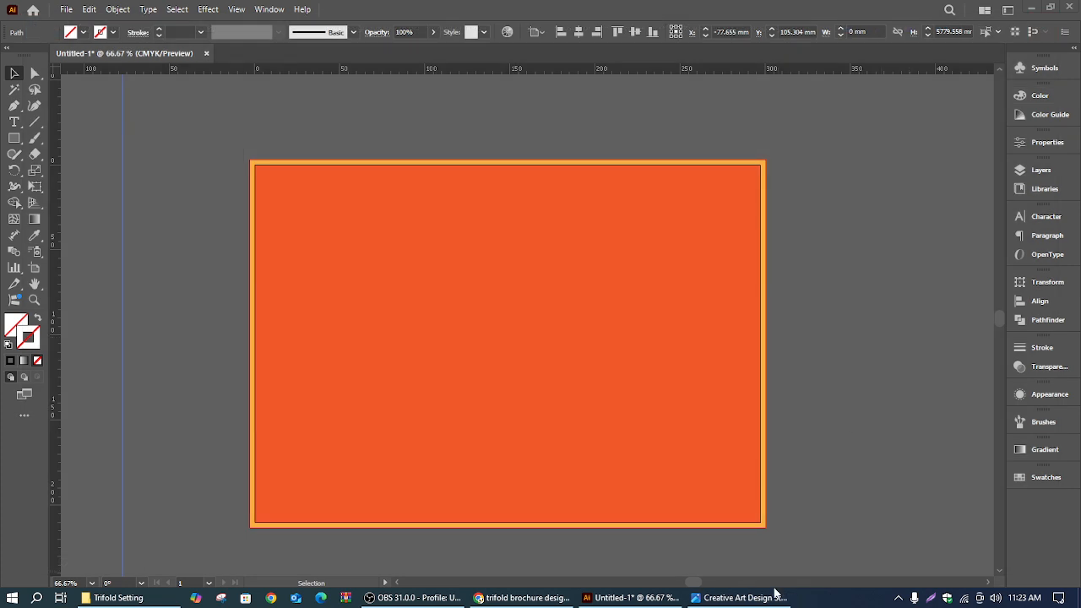
left_click(739, 598)
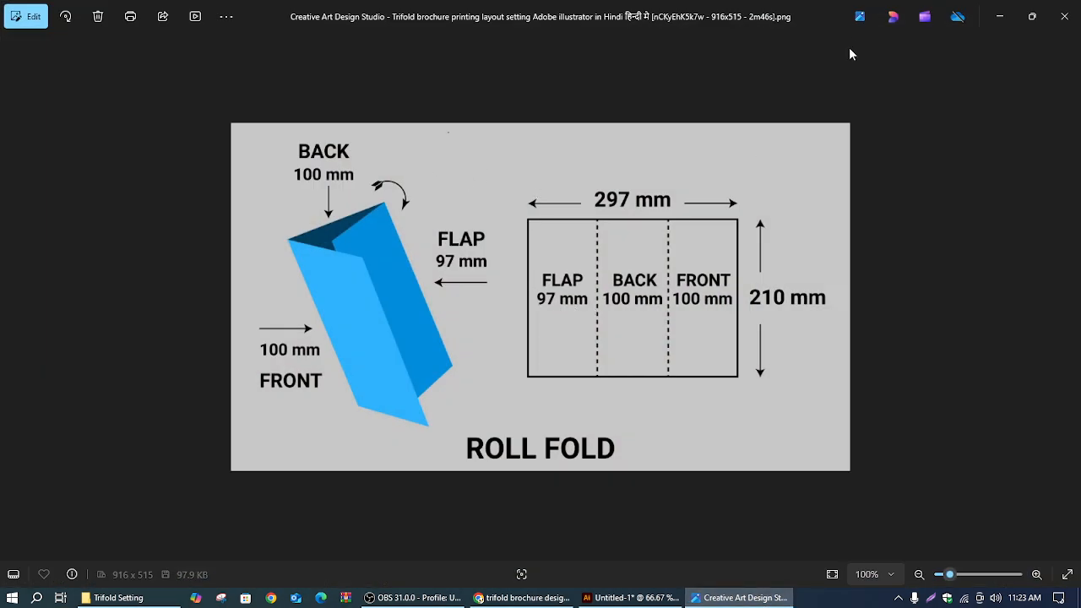
left_click(999, 16)
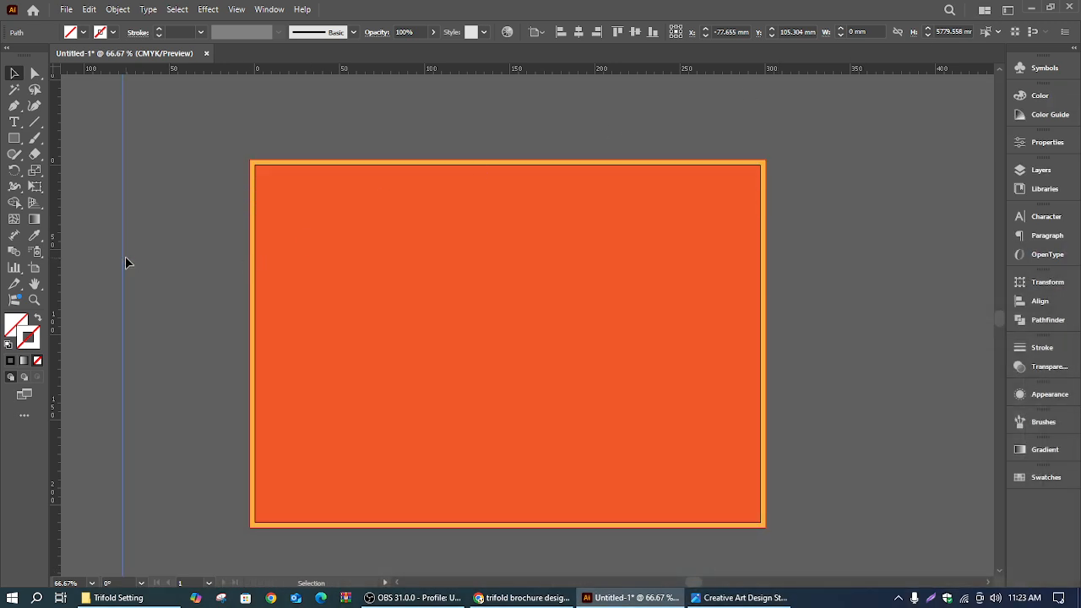
left_click_drag(125, 256, 114, 252)
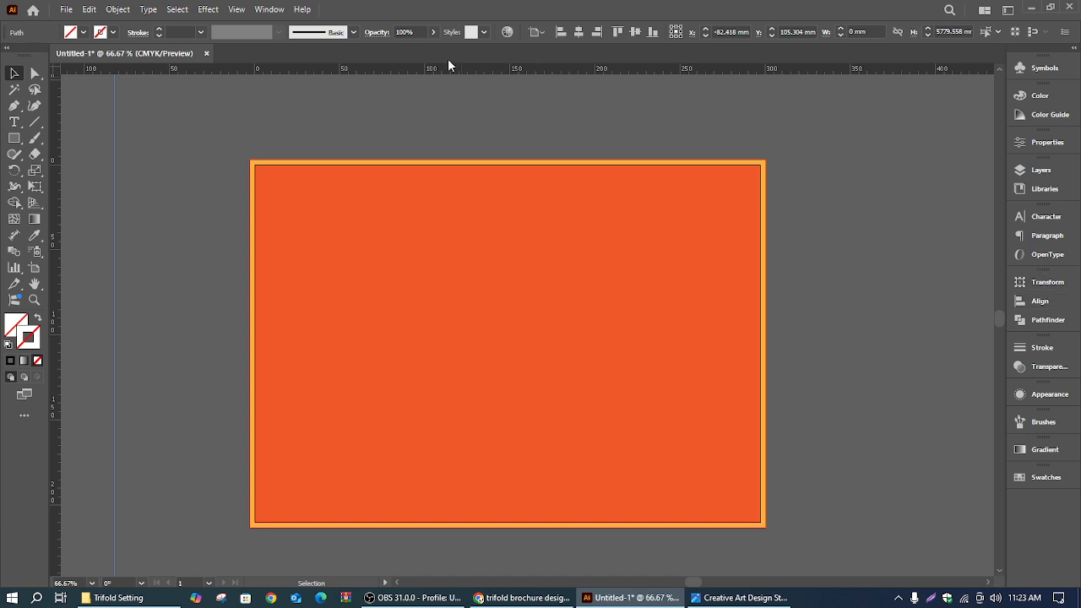
left_click(269, 9)
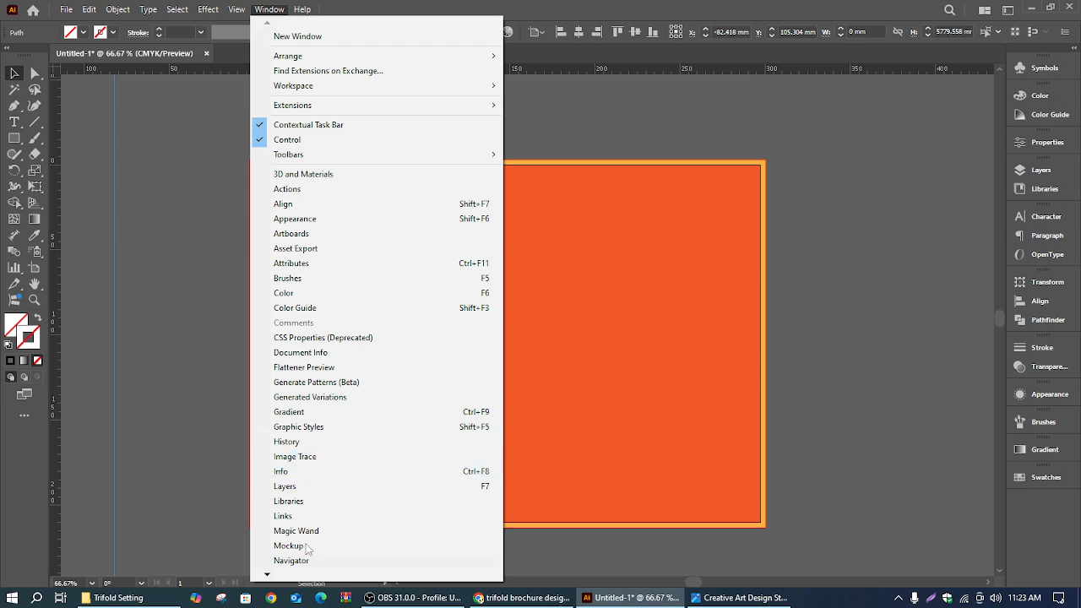
mouse_move(268, 576)
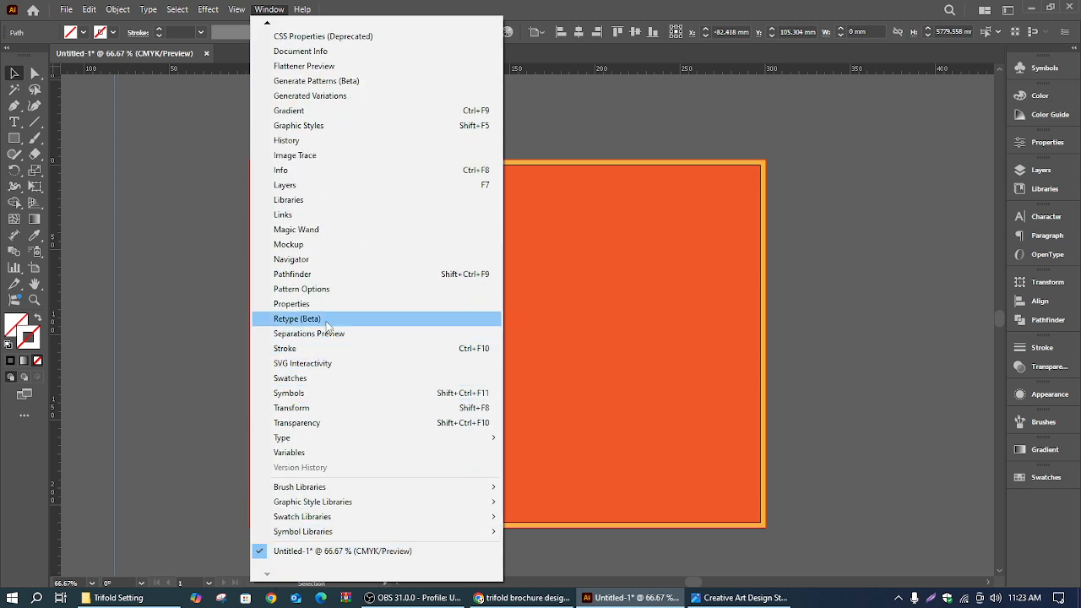
left_click(297, 424)
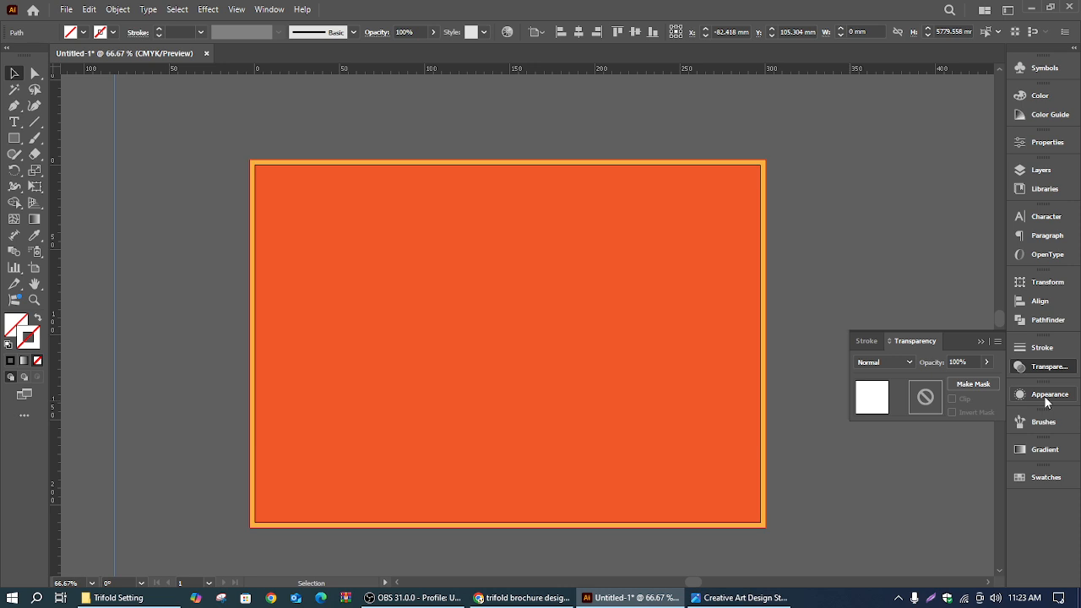
Set the vertical guide's X position to exactly 97 mm to mark the first fold.
left_click(1045, 287)
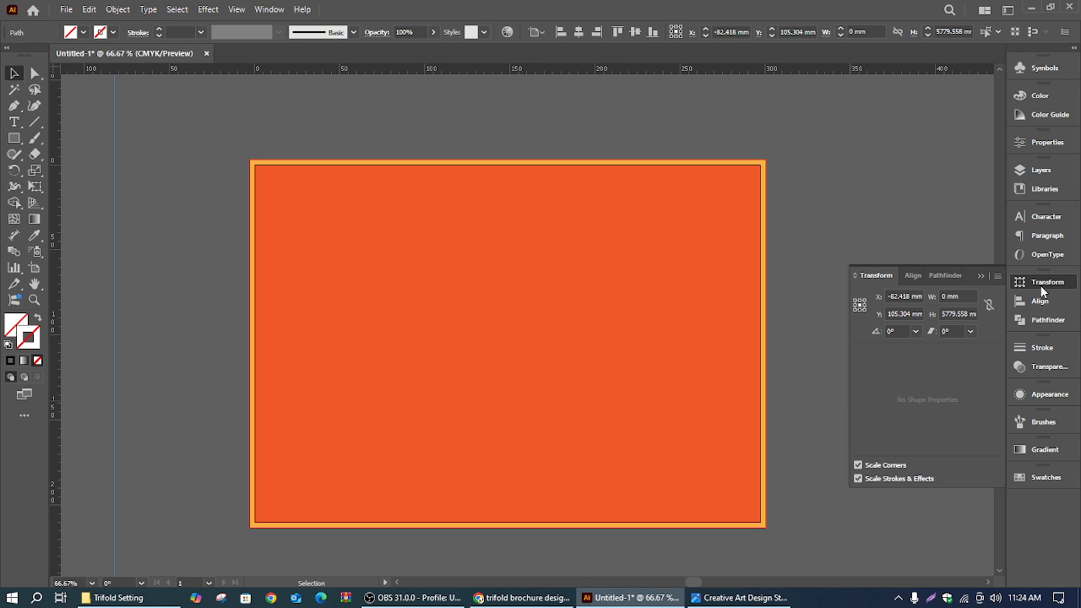
mouse_move(121, 290)
left_mouse_down()
mouse_move(130, 289)
mouse_move(115, 290)
left_mouse_up()
left_click(911, 297)
type("0")
type("7")
key("Return")
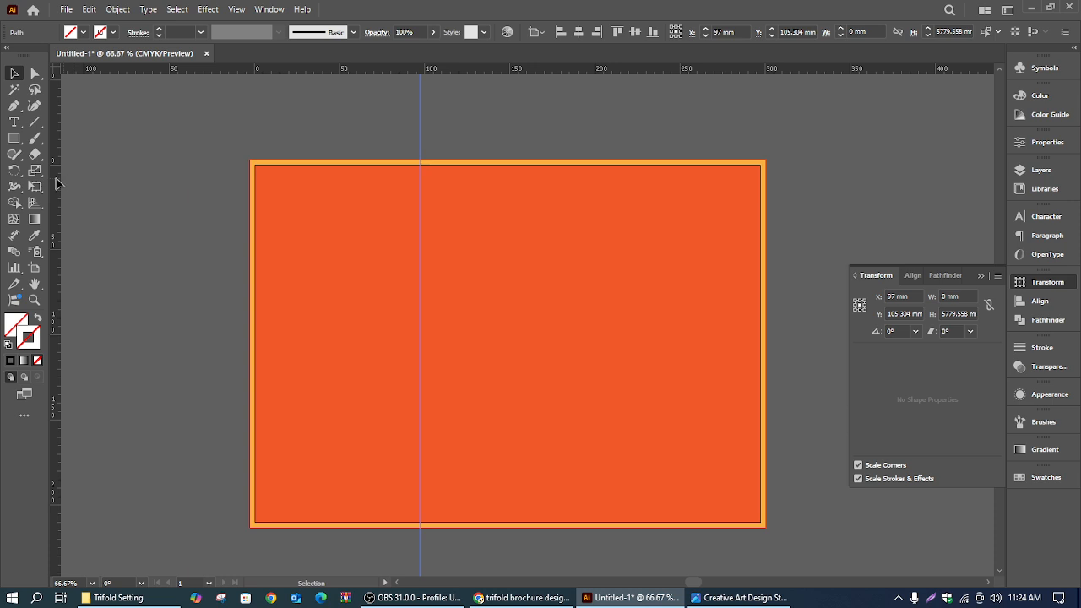
Add a second vertical guide at X 197 mm for the second fold and deselect it.
left_click_drag(56, 185, 157, 184)
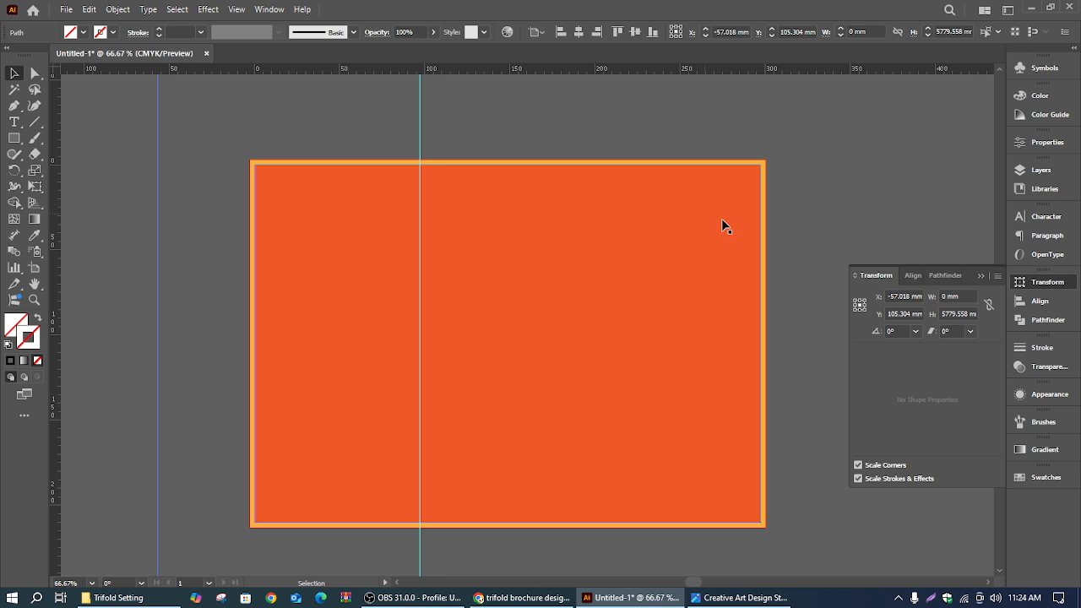
double_click(910, 296)
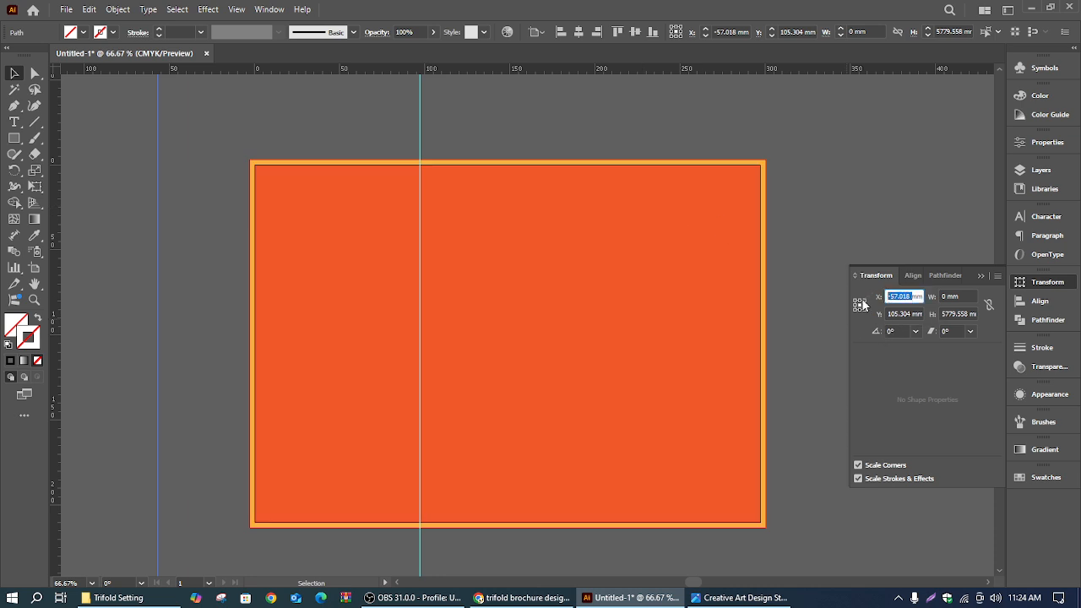
type("197")
key("Return")
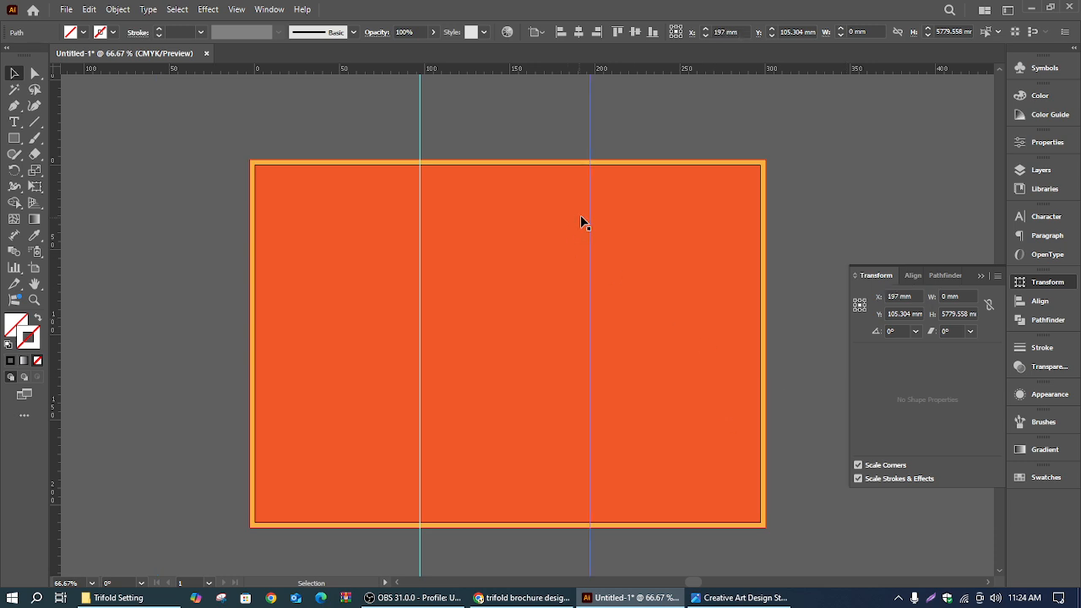
left_click(979, 276)
left_click(887, 213)
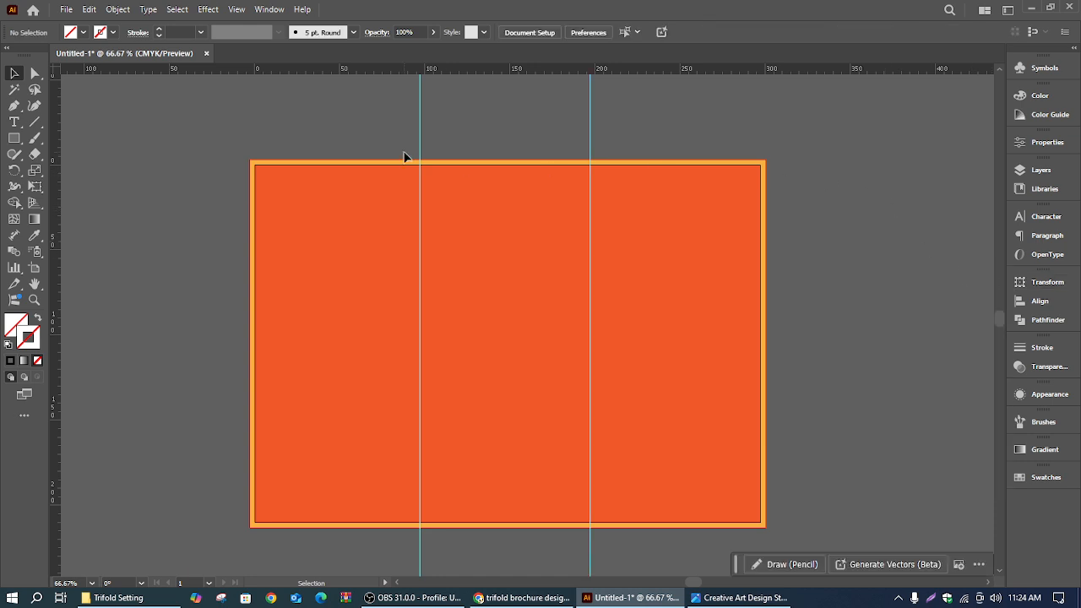
Duplicate the orange trim rectangle in place and narrow the copy from its right edge to the 97 mm guide.
scroll(499, 285, "down", 1)
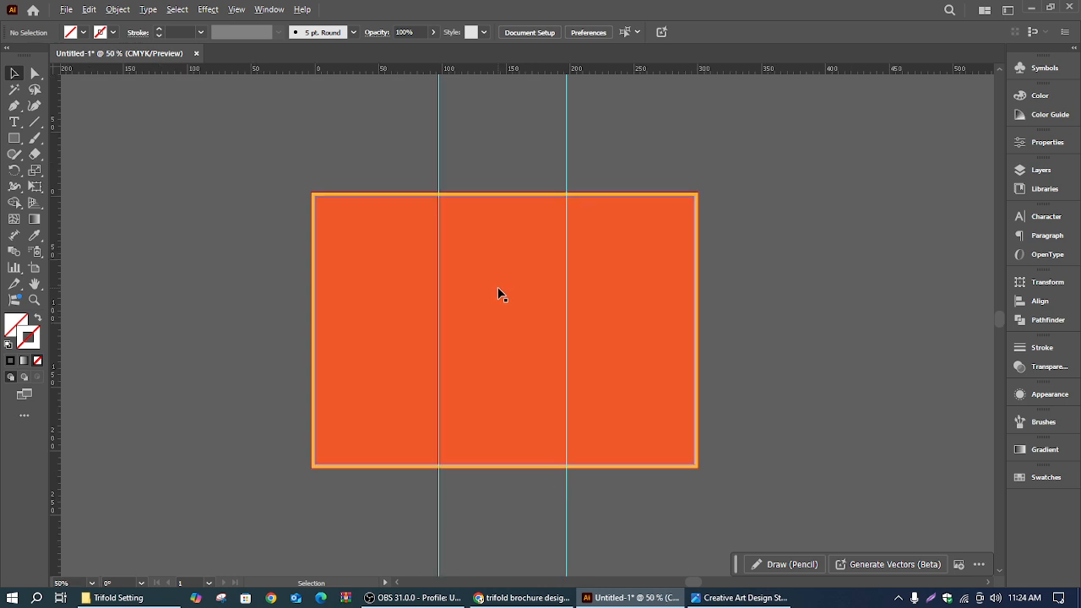
scroll(498, 287, "up", 1)
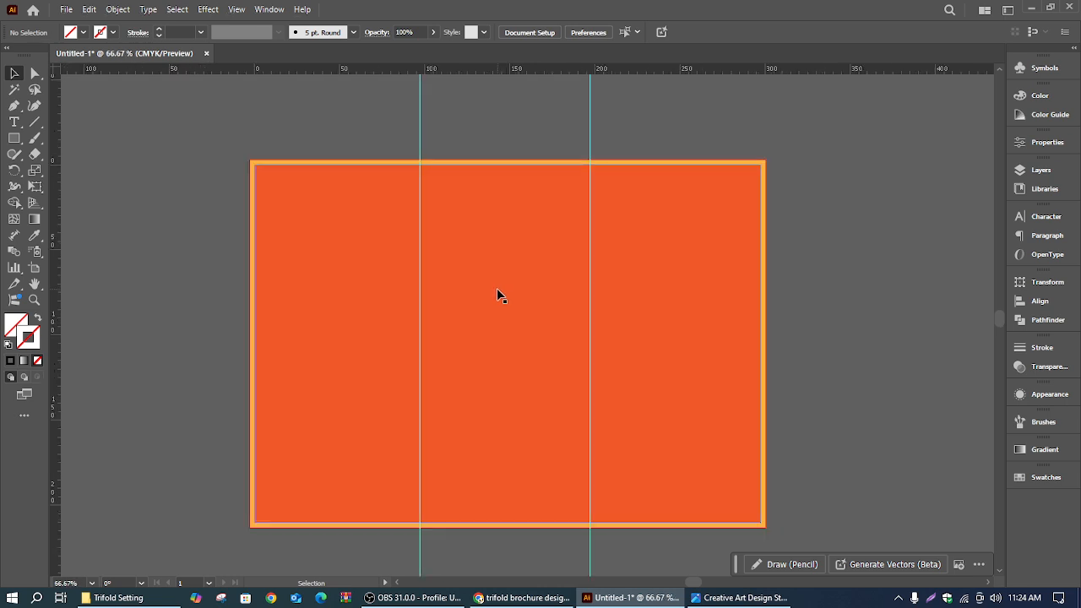
left_click(657, 253)
key("a")
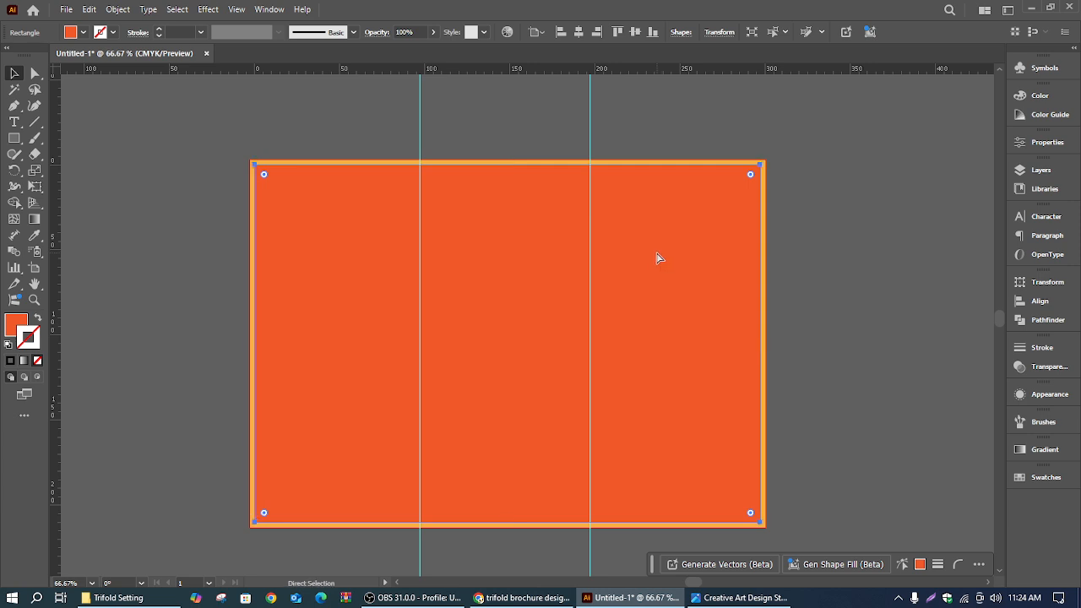
key("v")
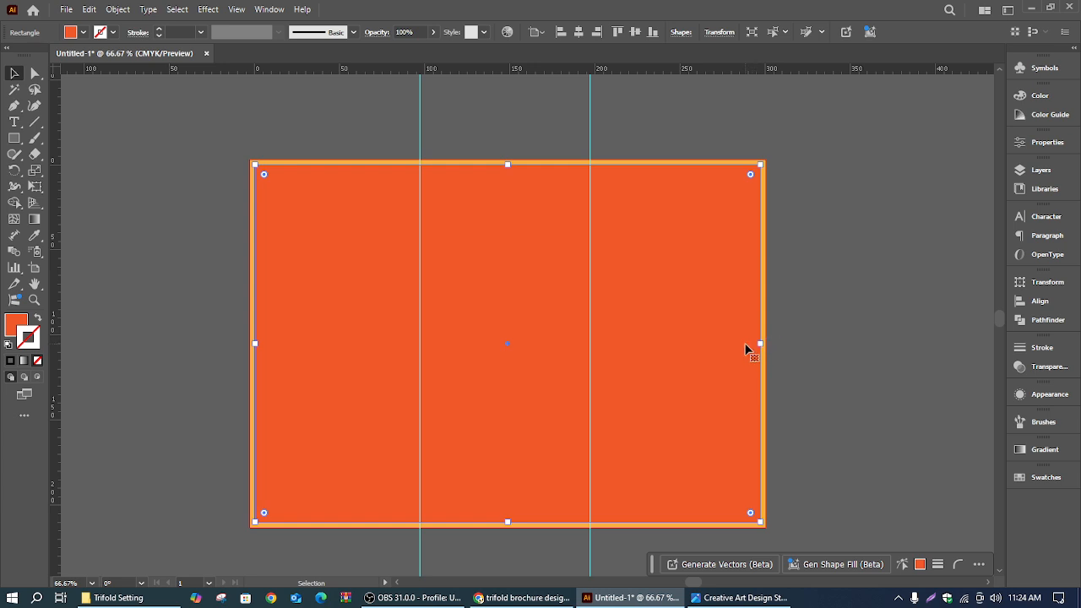
left_click_drag(760, 344, 440, 339)
left_click_drag(425, 338, 420, 343)
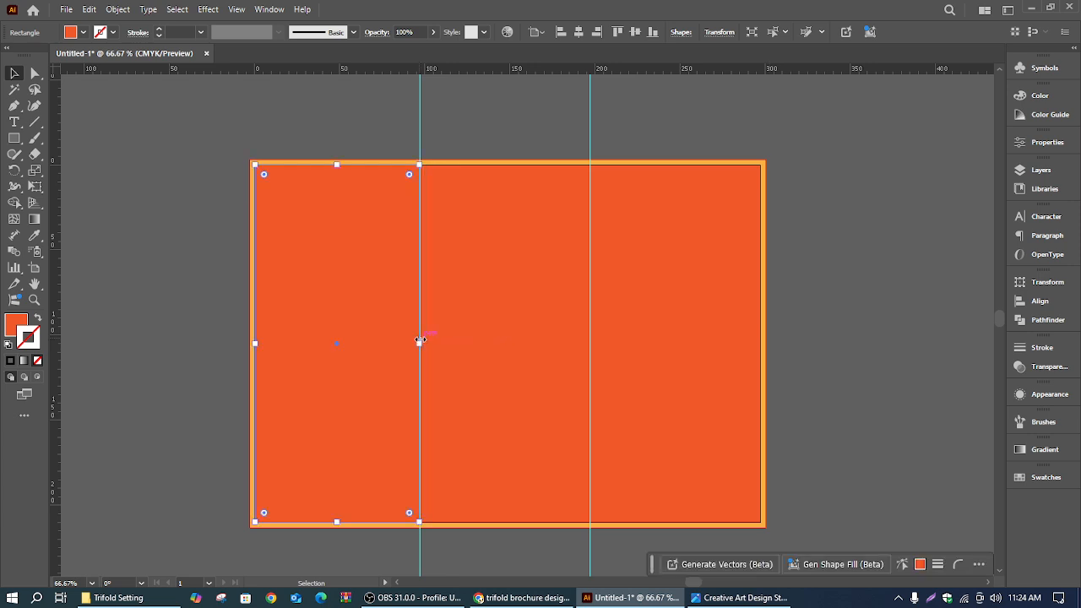
Fill the narrowed left panel rectangle with cyan blue and deselect it.
left_click(82, 32)
left_click(75, 87)
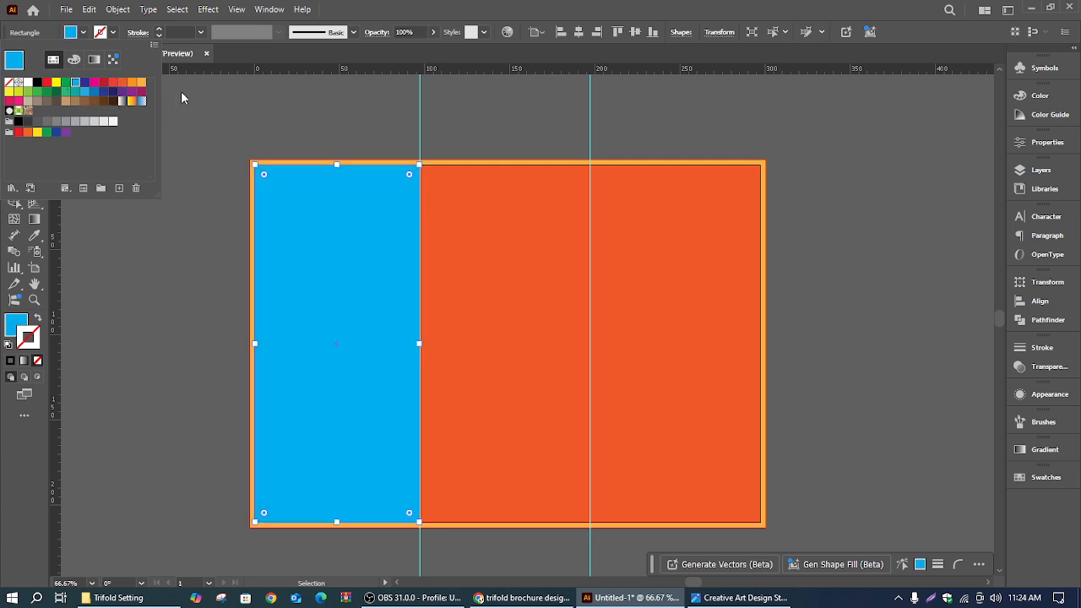
left_click(231, 104)
left_click(230, 104)
Duplicate the orange trim rectangle in place and resize the copy to span between the 97 mm and 197 mm guides.
left_click(660, 256)
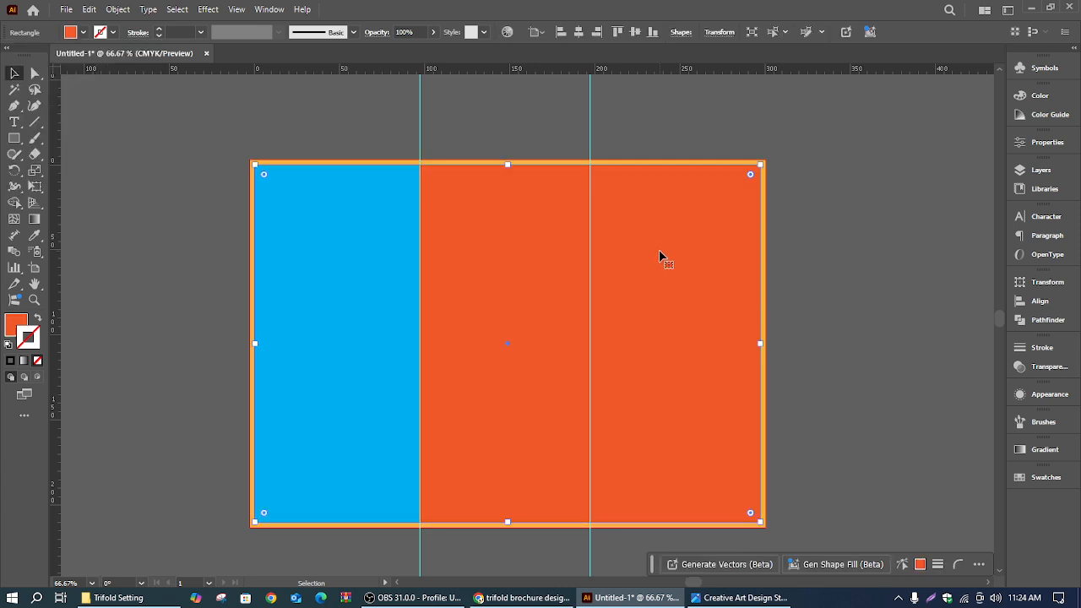
key("a")
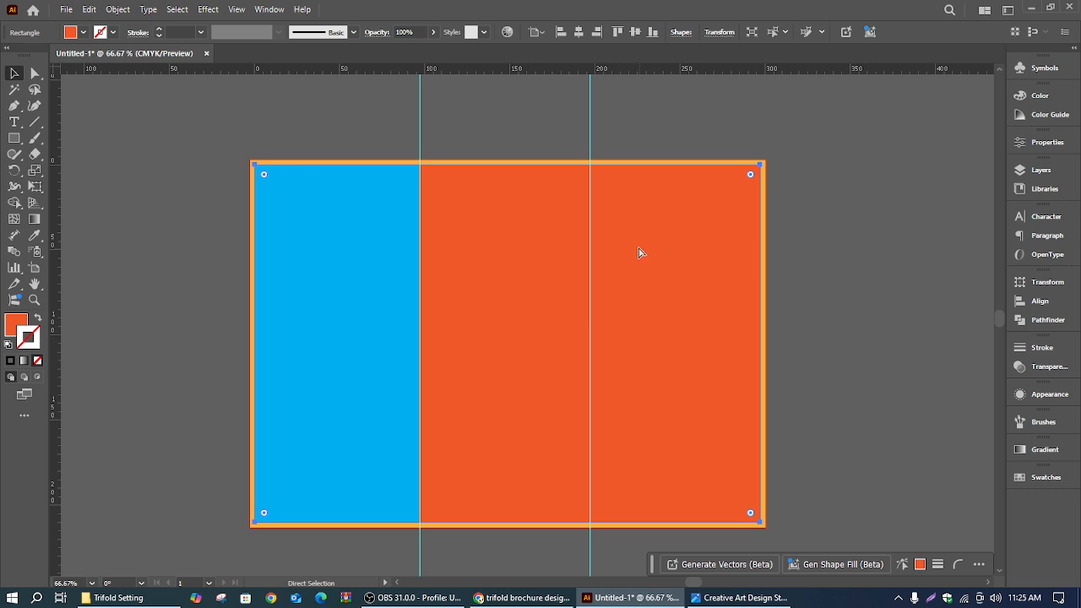
key("v")
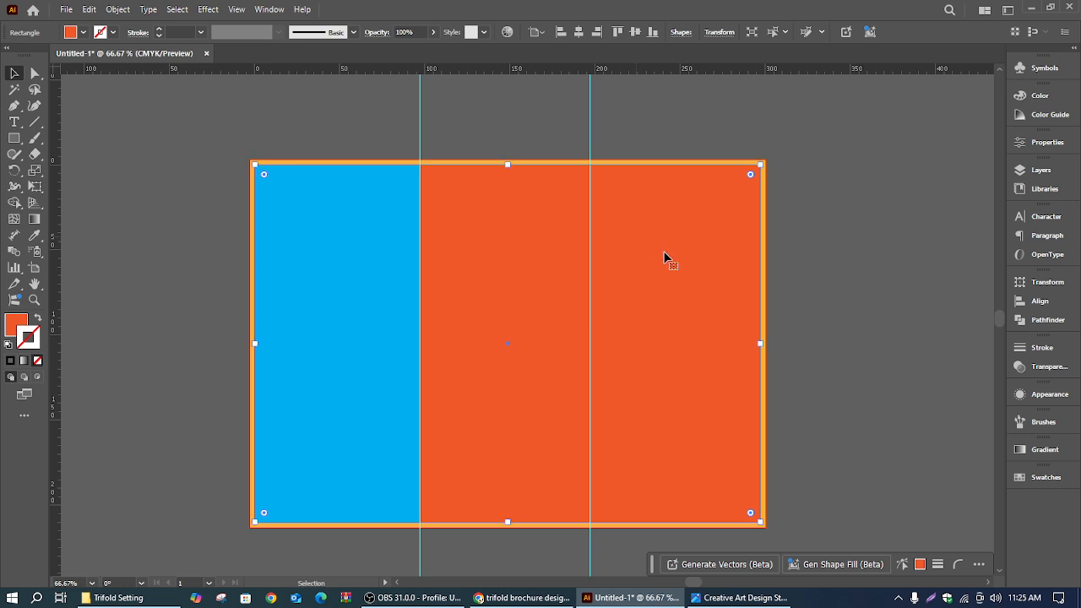
left_click_drag(761, 343, 591, 335)
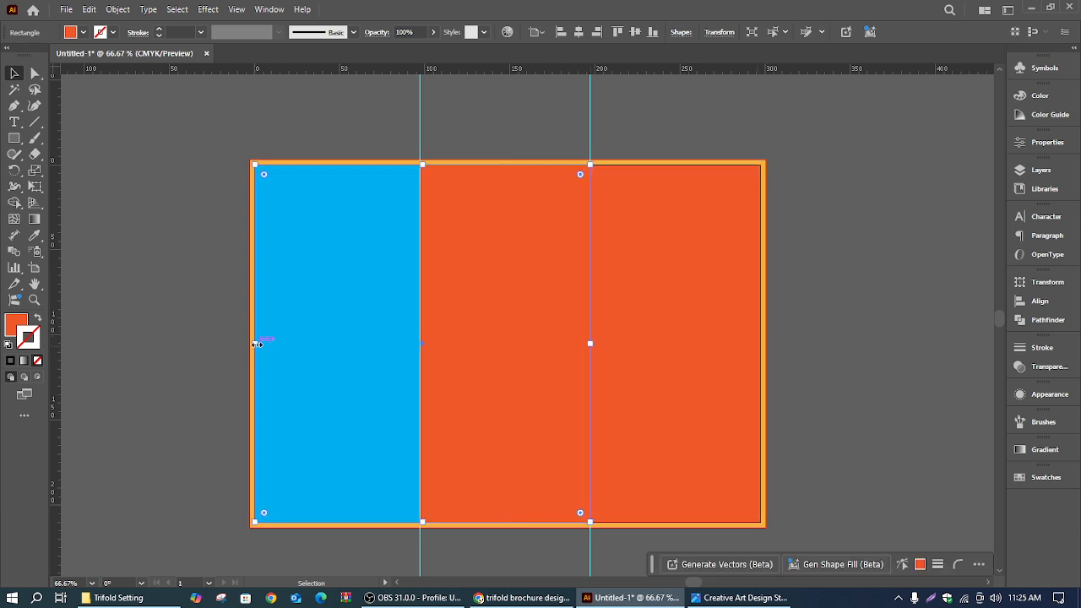
left_click_drag(255, 344, 420, 345)
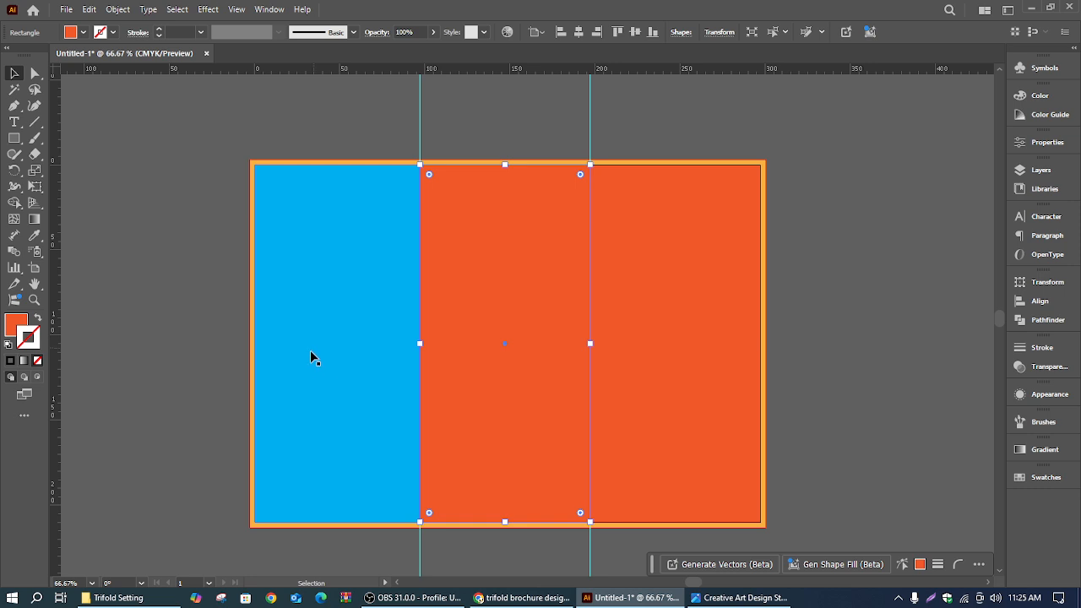
Fill the middle panel rectangle with green and deselect it.
left_click(82, 32)
left_click(66, 83)
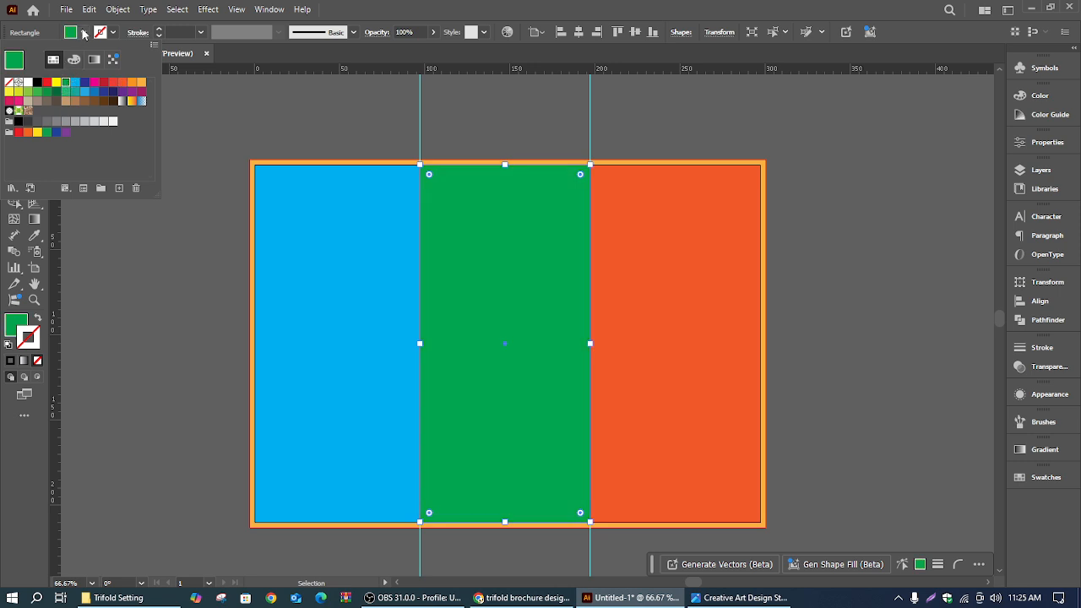
key("Escape")
left_click(718, 107)
Shrink the orange trim rectangle from its left edge to the 197 mm guide and check the three panels in outline view.
left_click(692, 229)
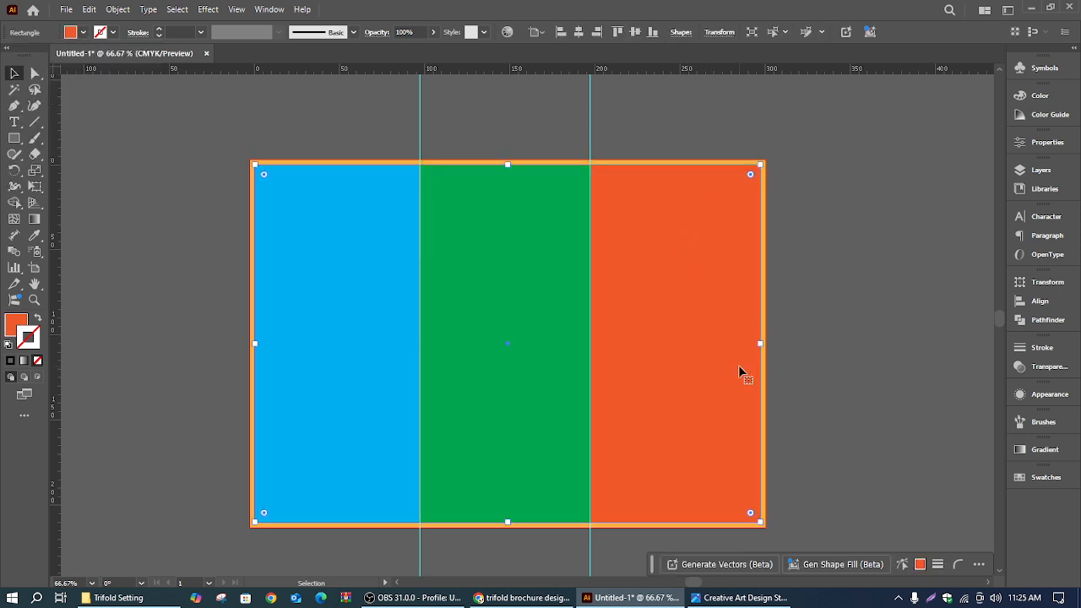
left_click_drag(256, 344, 594, 351)
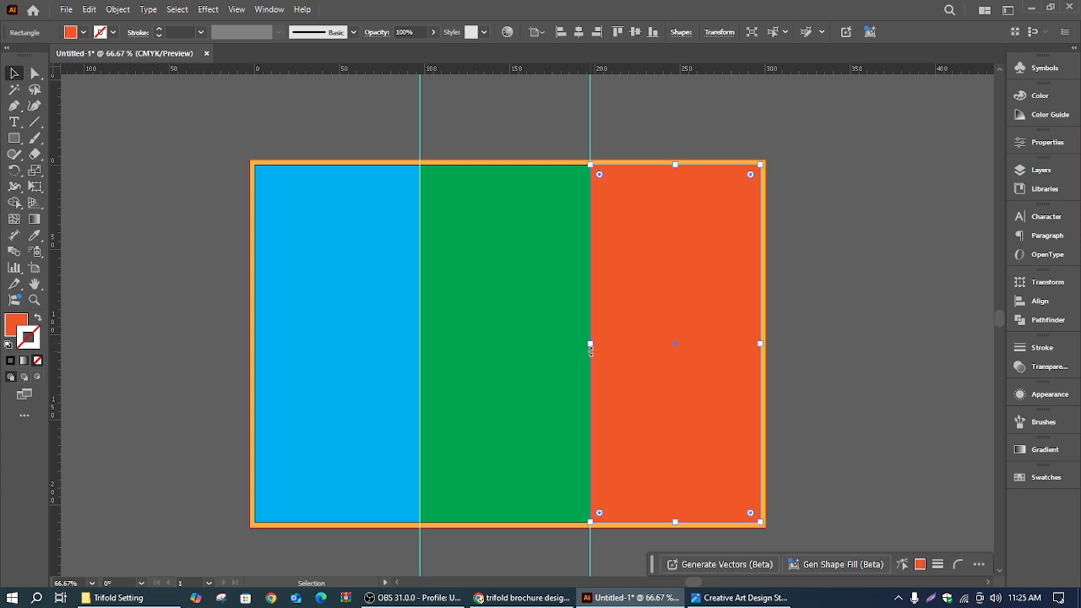
key("a")
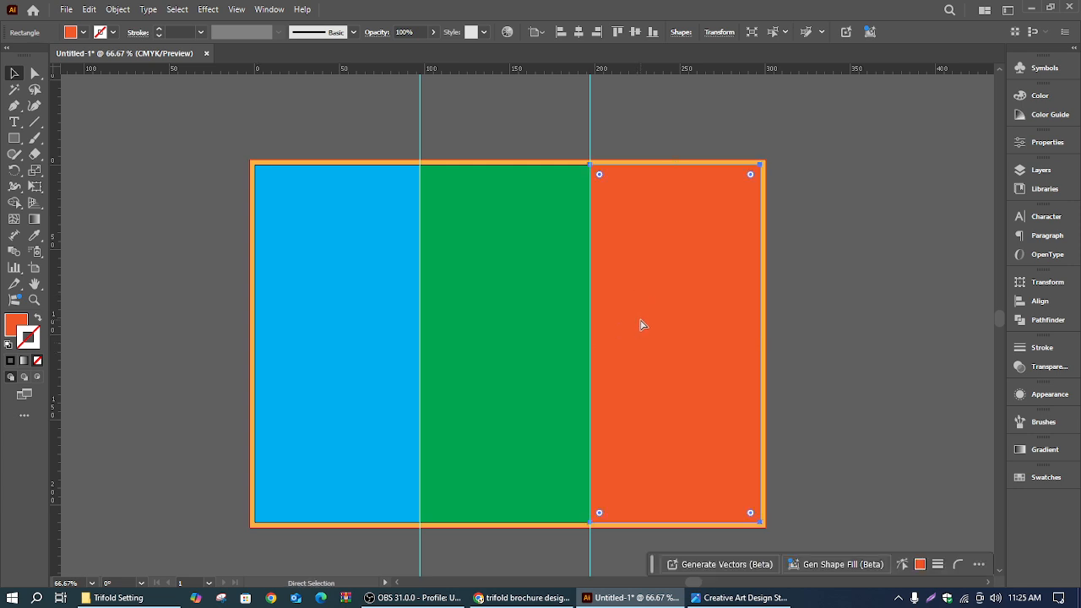
key("ctrl+y")
key("v")
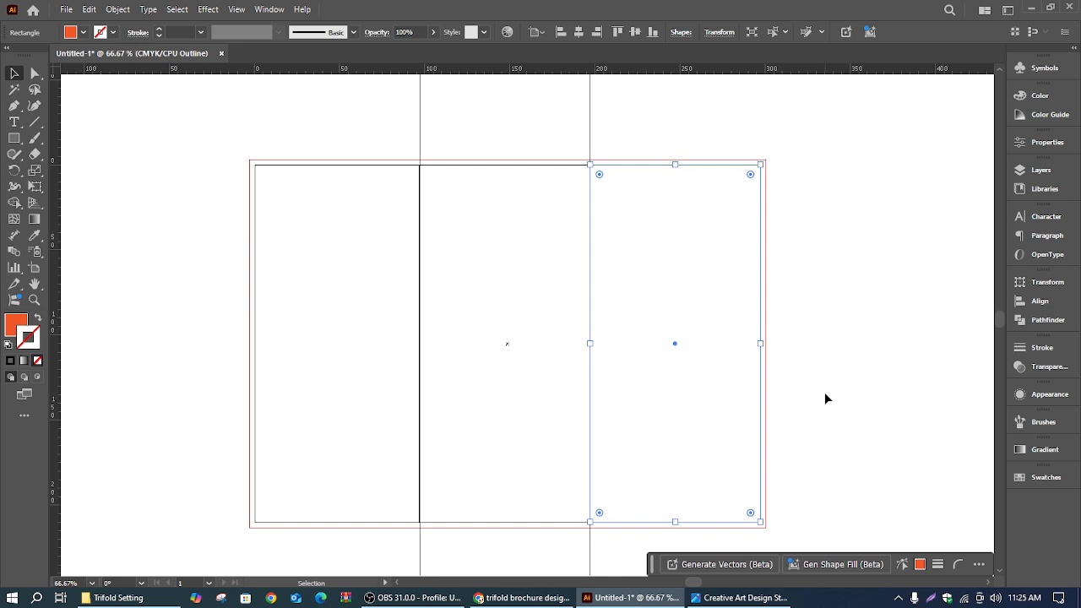
key("ctrl+y")
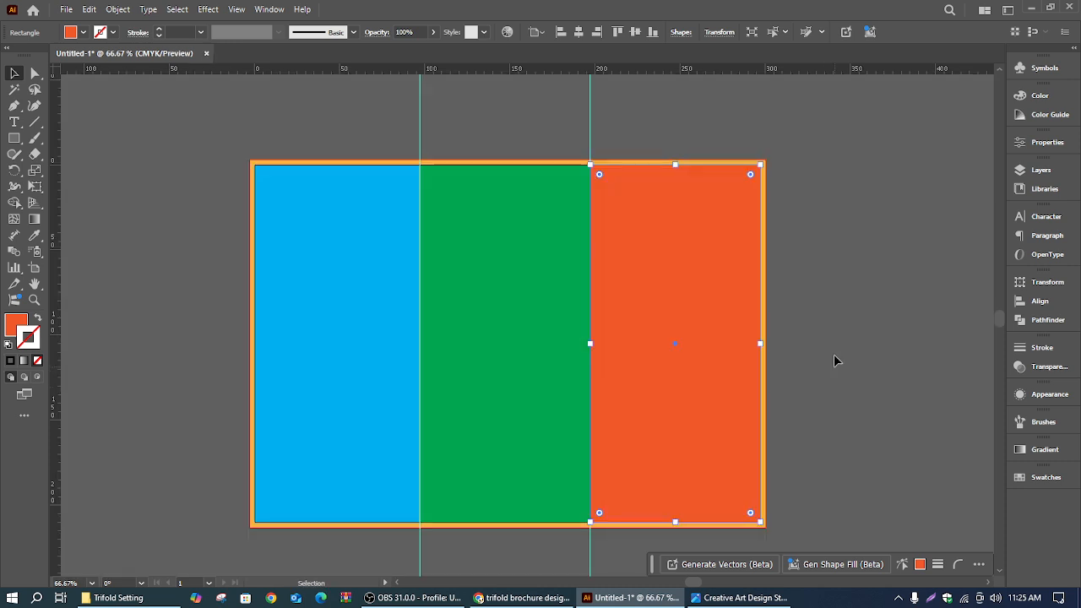
left_click(836, 288)
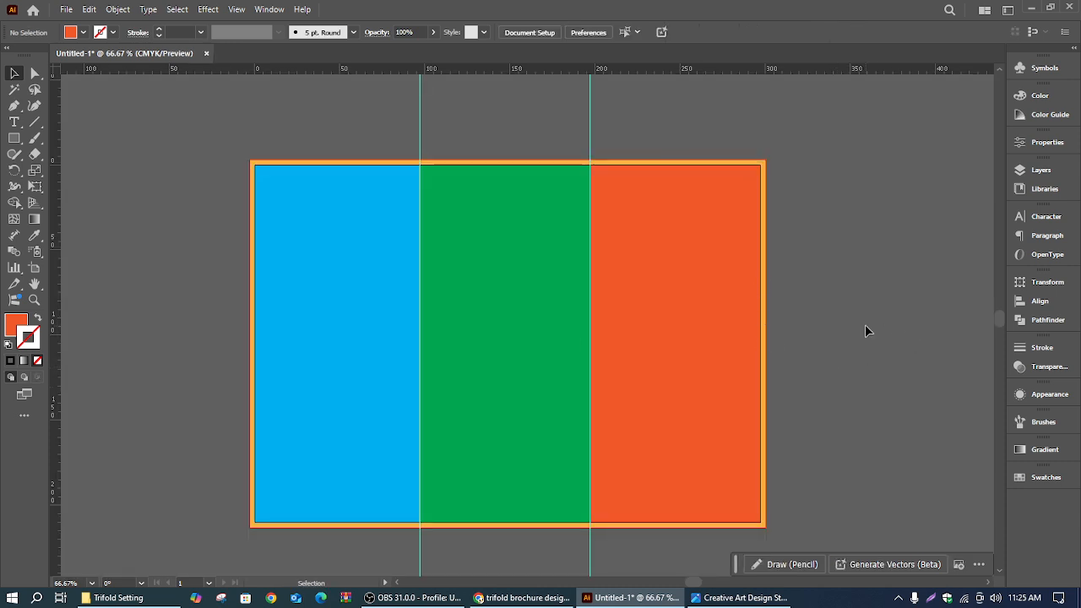
Offset the paths of the blue, green and orange panel rectangles together by -3 mm with miter joins and a miter limit of 4.
scroll(865, 330, "down", 1)
scroll(865, 330, "up", 1)
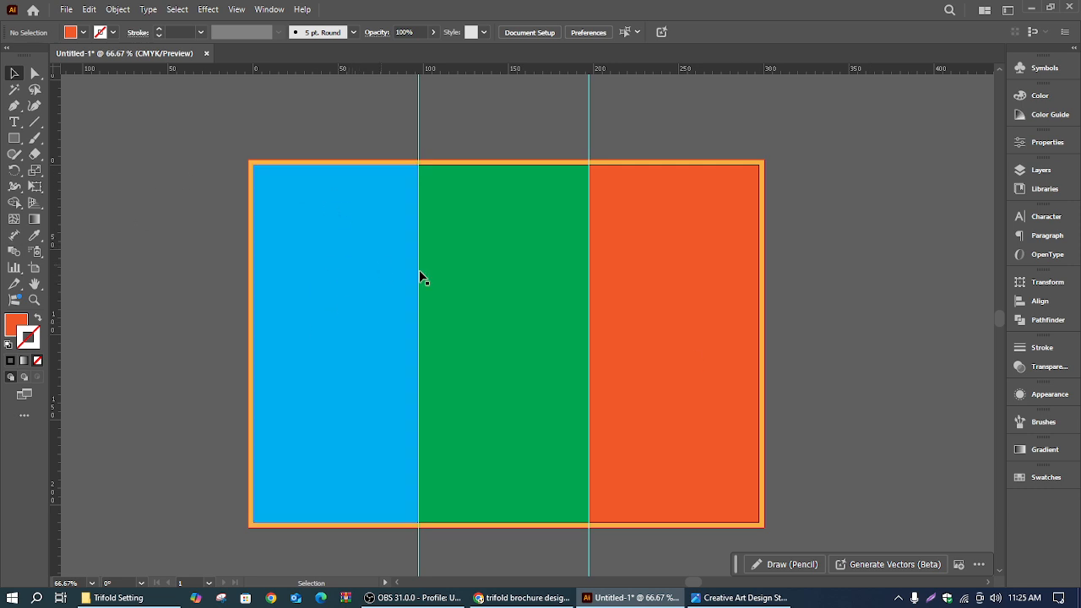
left_click(375, 233)
left_click(507, 245, "shift")
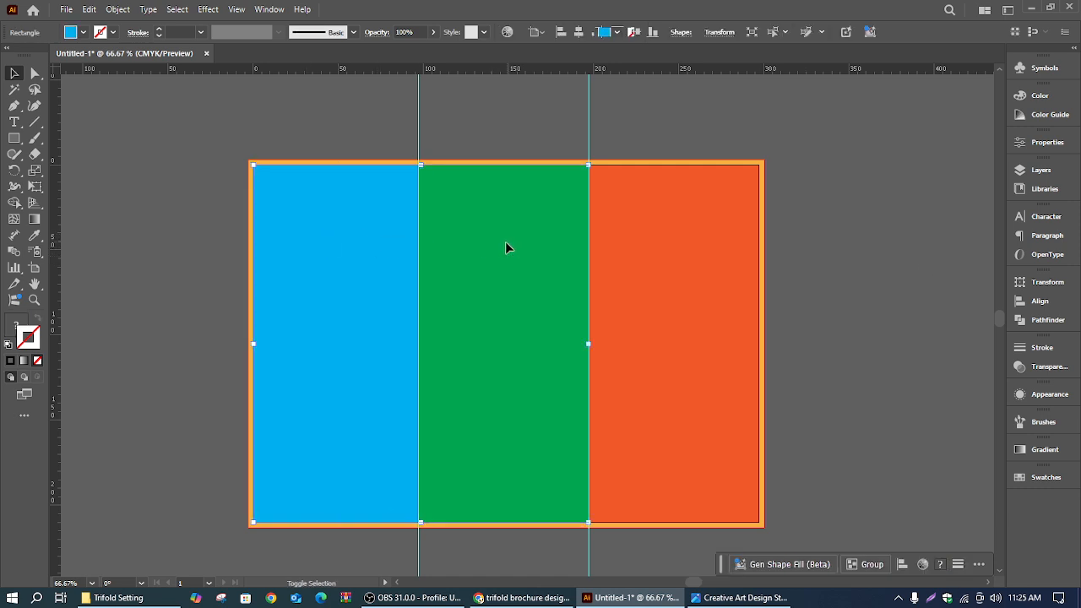
left_click(671, 258, "shift")
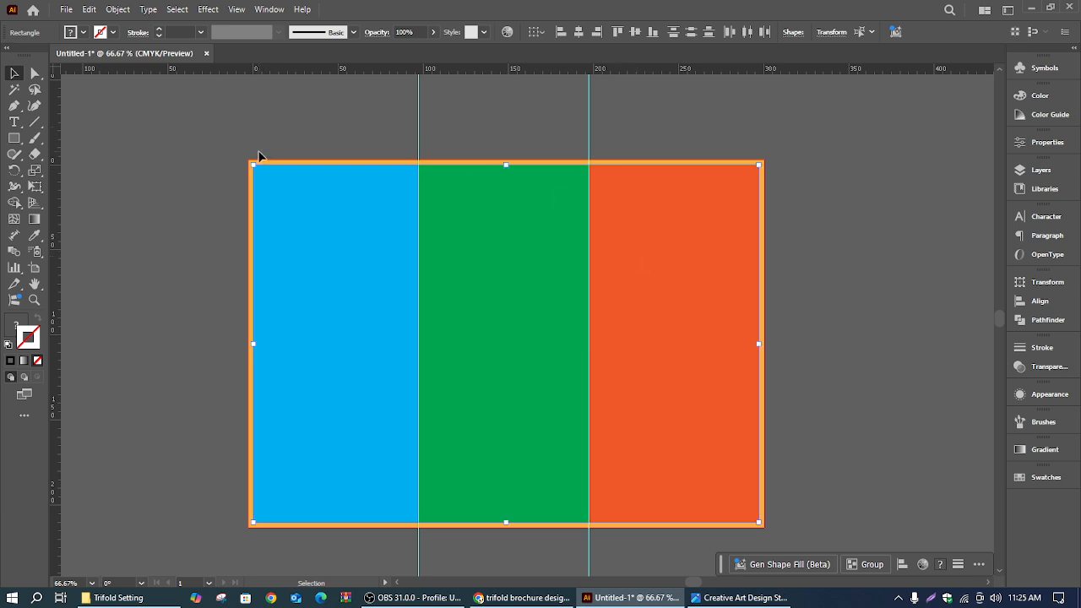
left_click(119, 10)
mouse_move(218, 372)
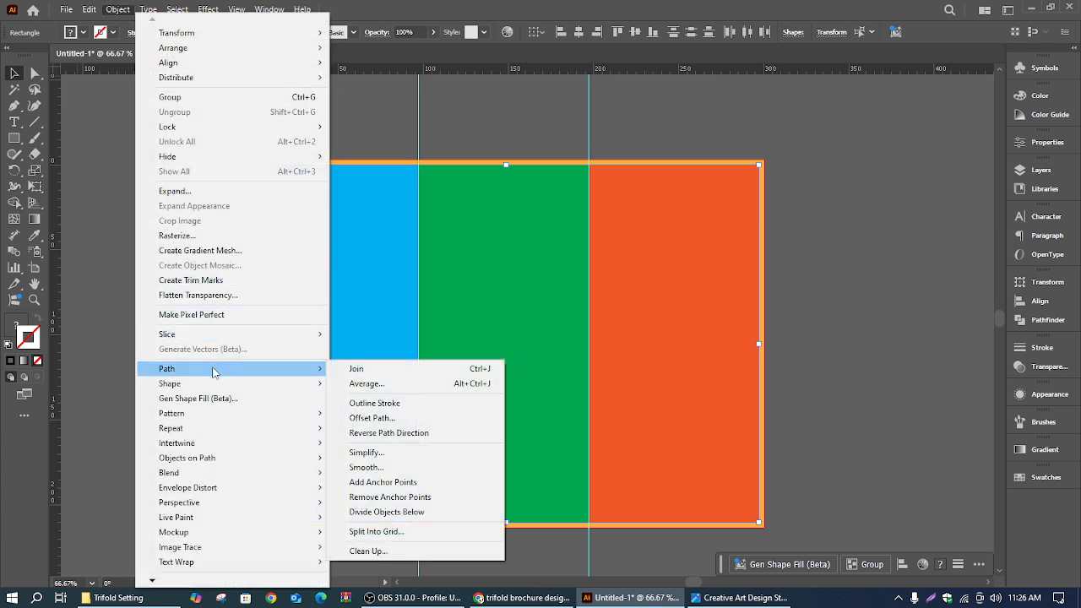
left_click(397, 417)
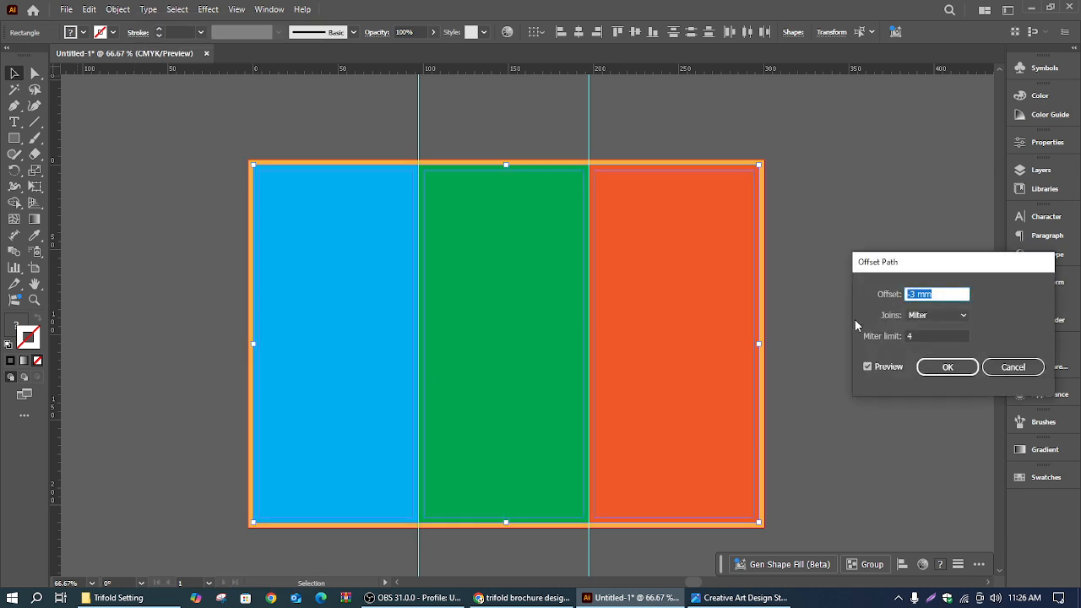
left_click(868, 368)
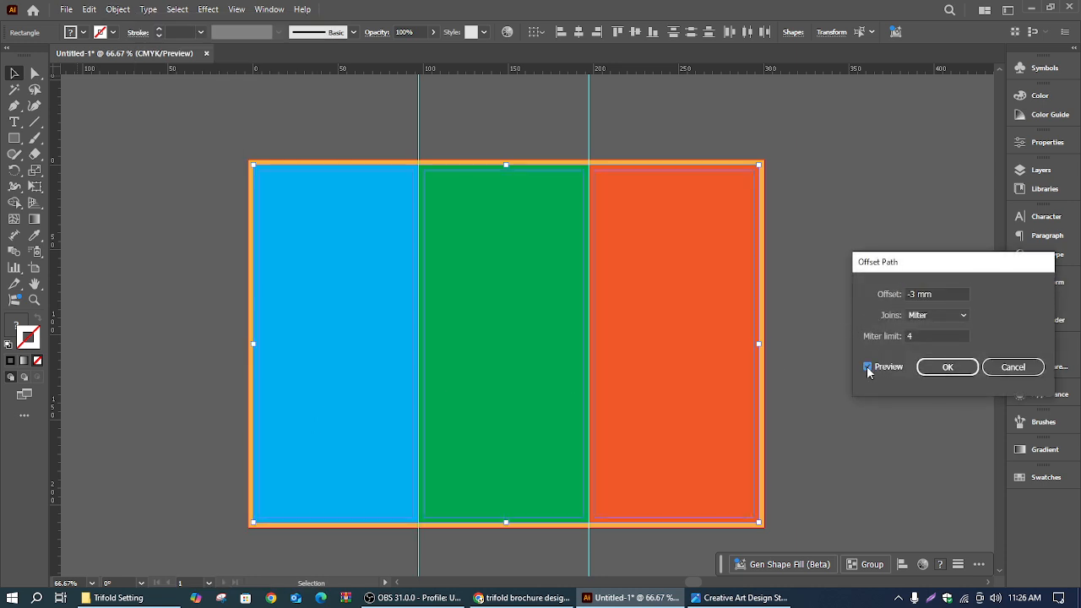
left_click(938, 370)
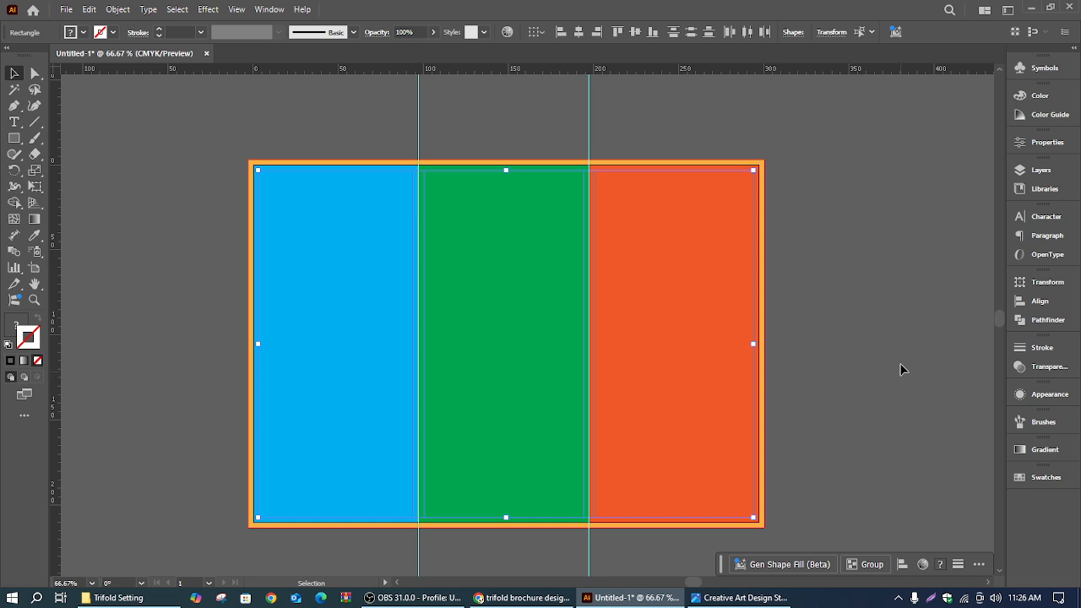
Convert all the panel, bleed and inner margin rectangles into guides and deselect them.
left_click(912, 263)
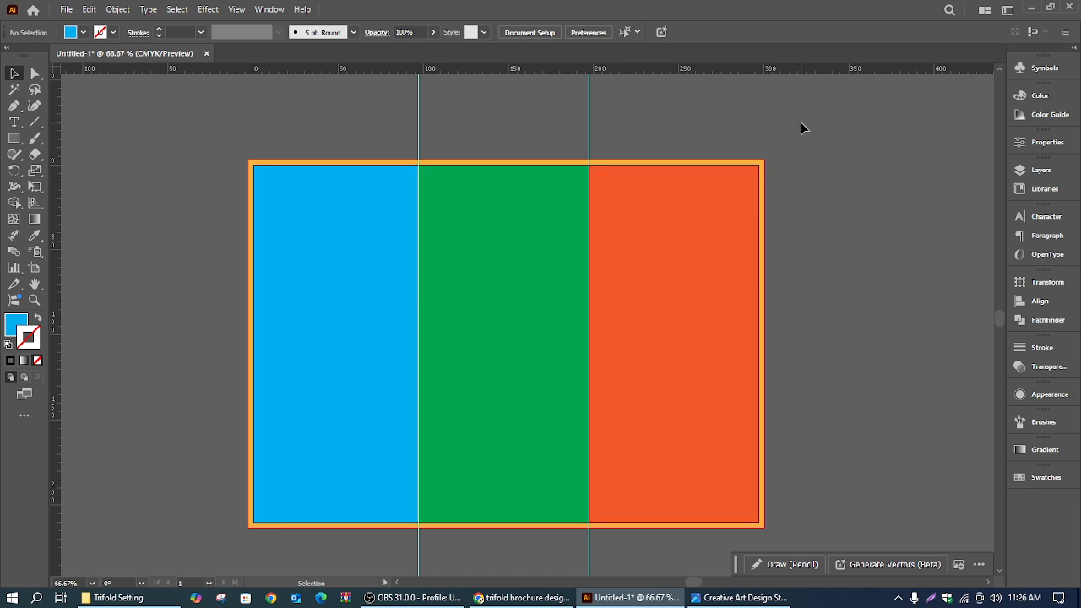
left_click_drag(806, 121, 782, 150)
left_click_drag(742, 218, 722, 262)
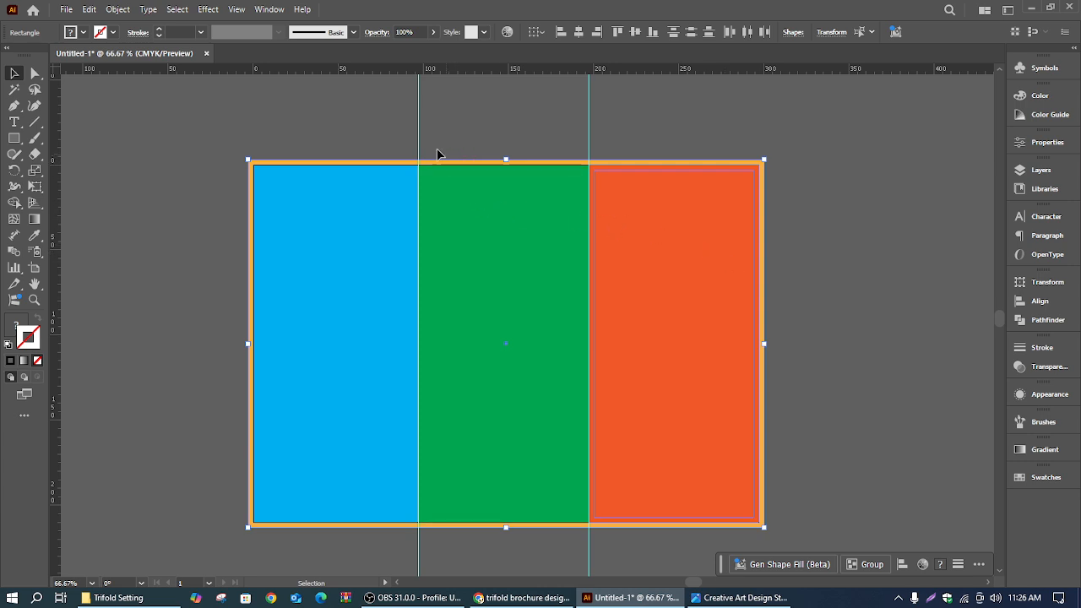
left_click(384, 167, "shift")
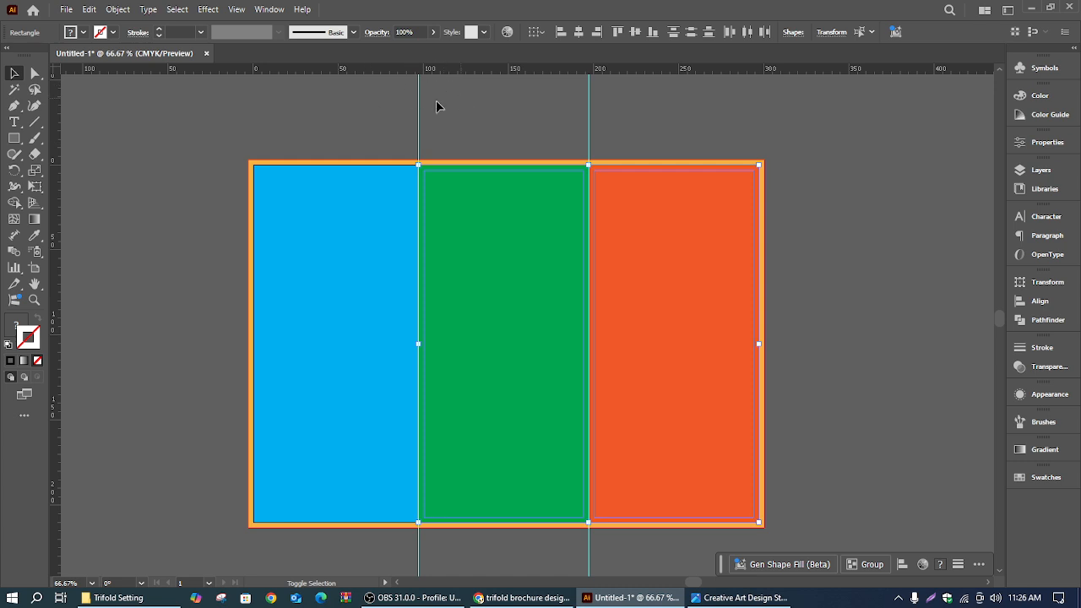
key("ctrl+a")
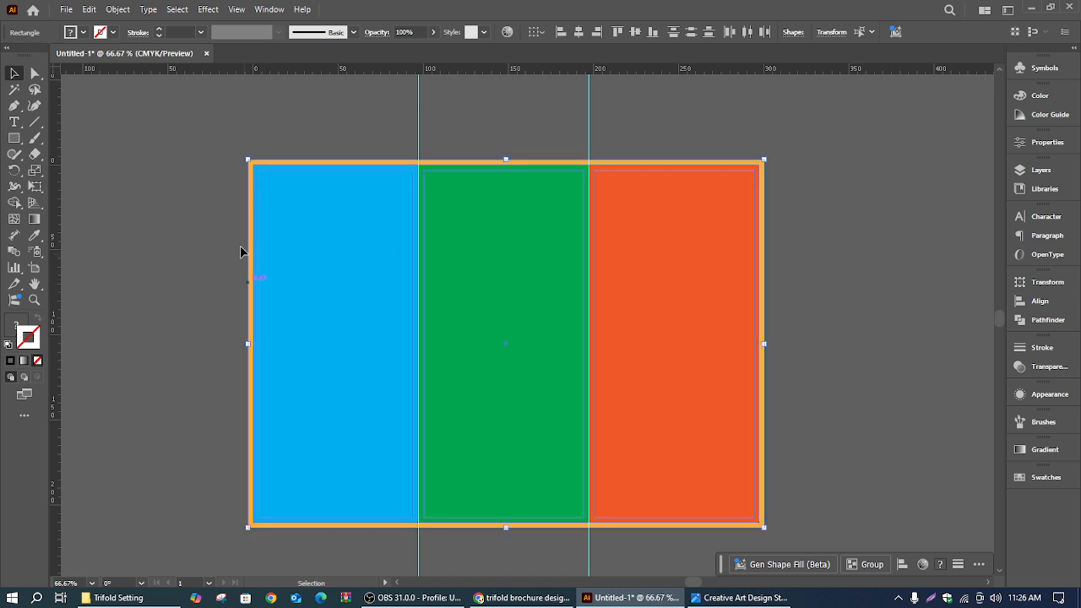
right_click(371, 170)
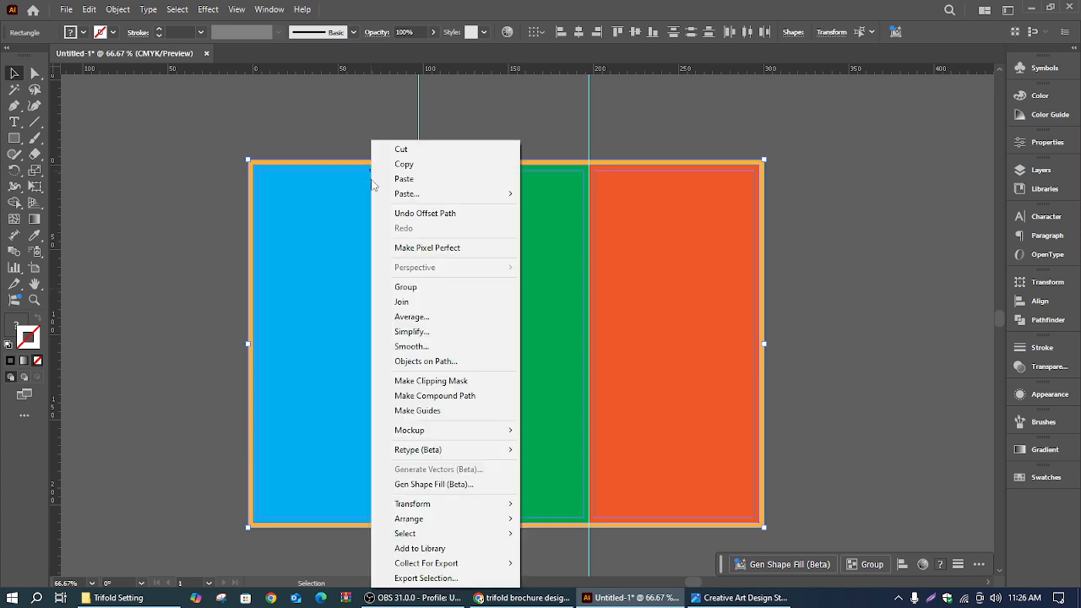
left_click(414, 412)
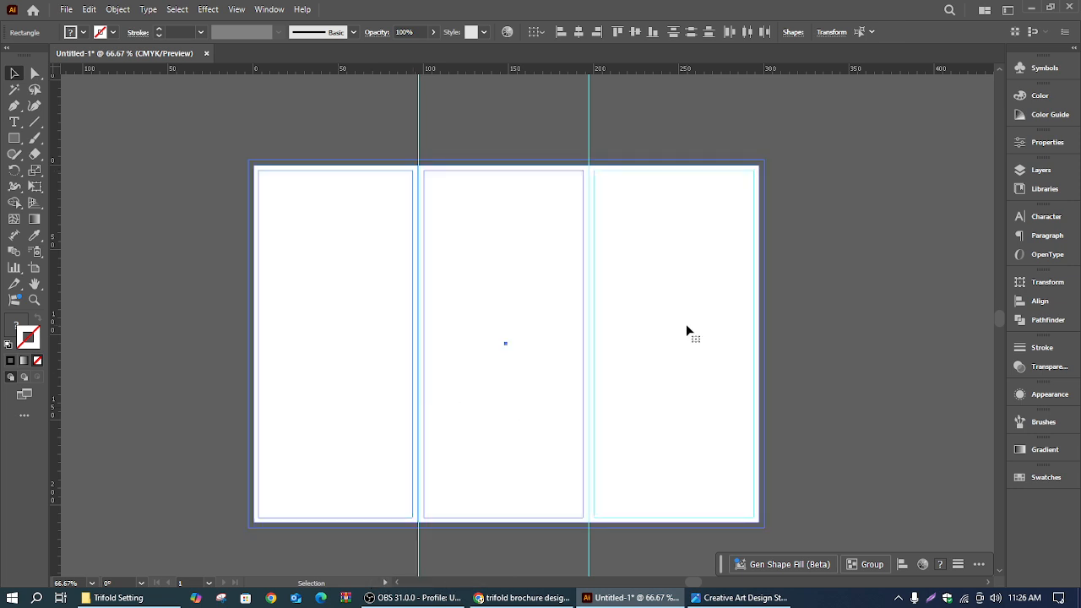
left_click(819, 281)
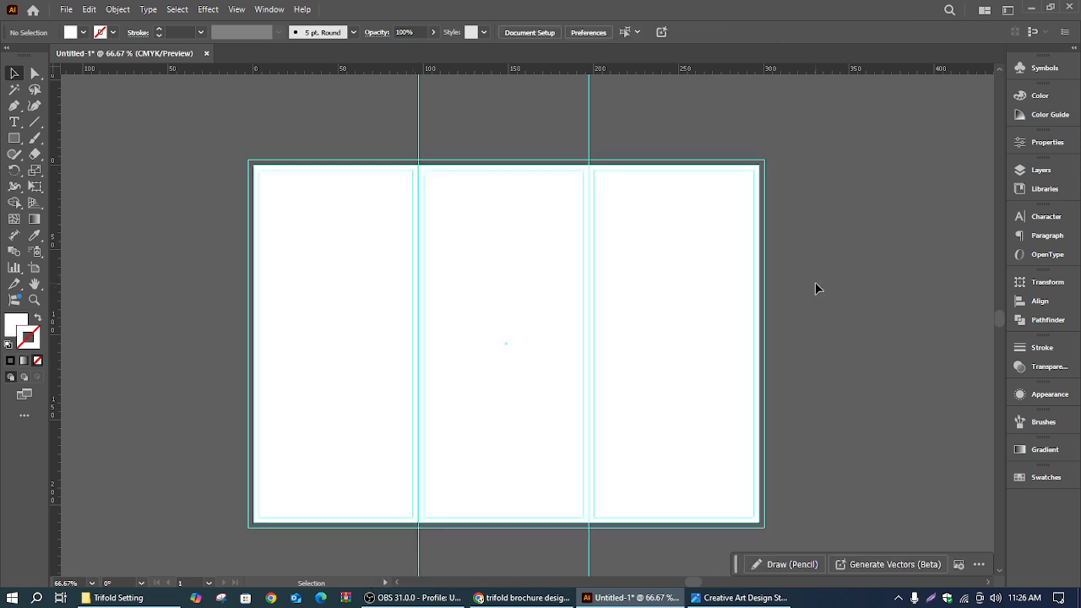
Examine the bleed, fold and inner margin guides across all three panels, up close and as a whole.
scroll(816, 283, "up", 1)
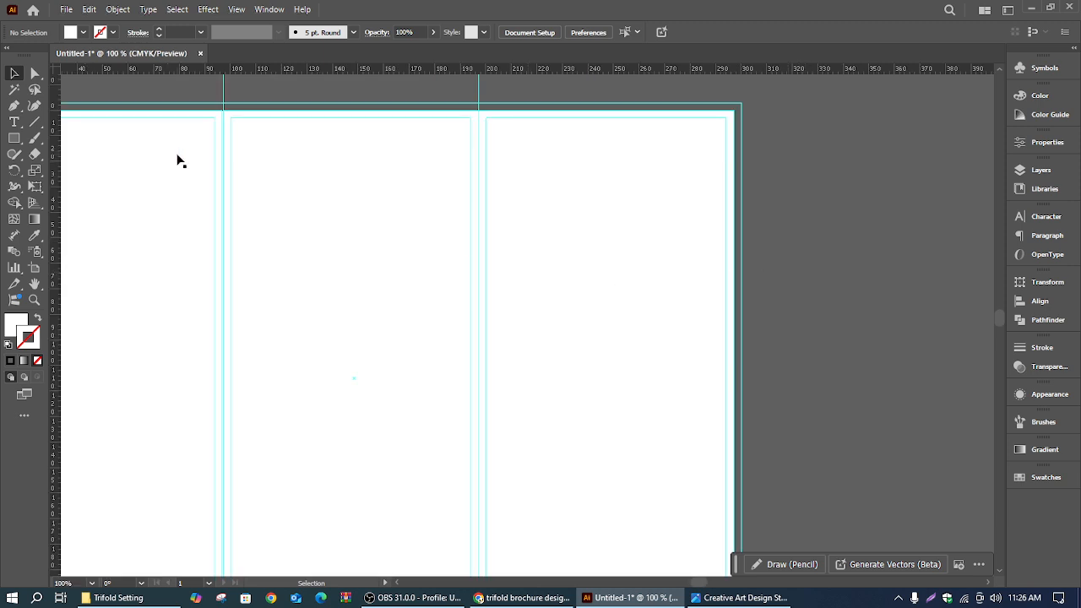
key("space")
left_click_drag(370, 167, 538, 149)
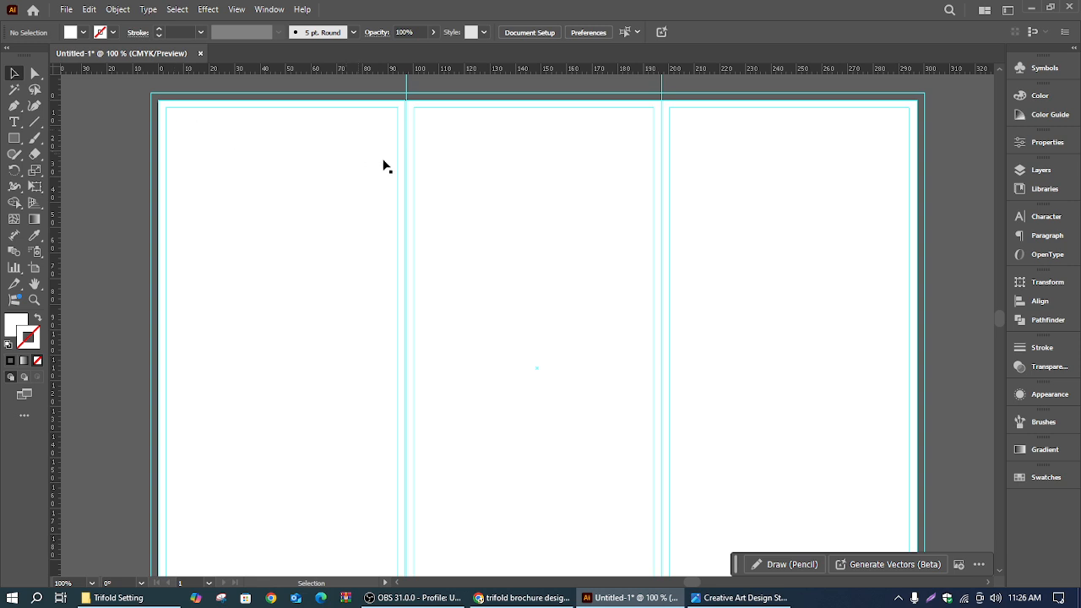
scroll(557, 193, "up", 2)
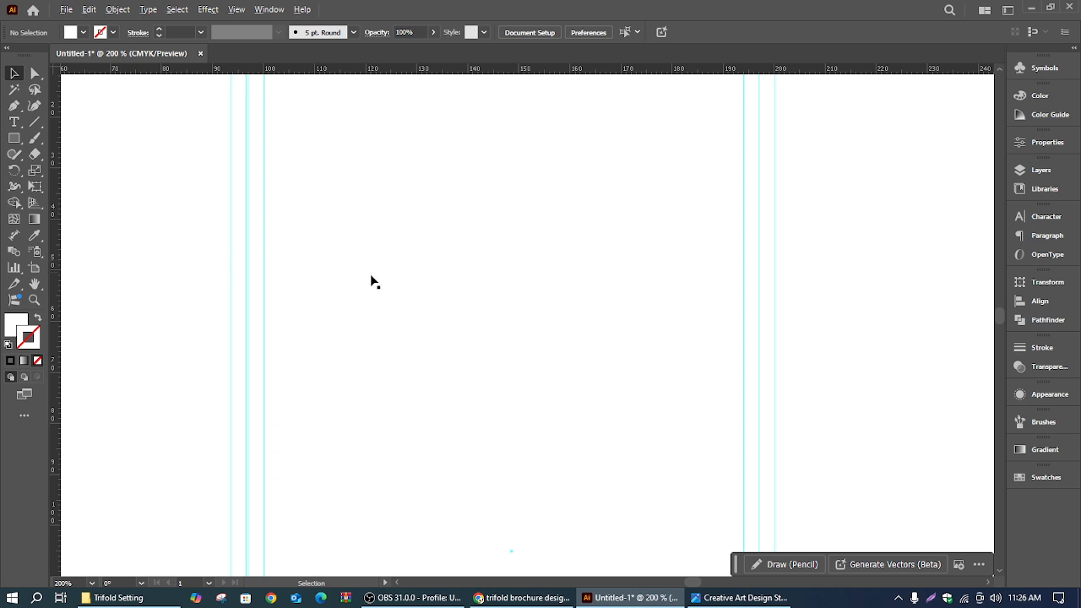
scroll(369, 278, "down", 1)
scroll(371, 219, "down", 2)
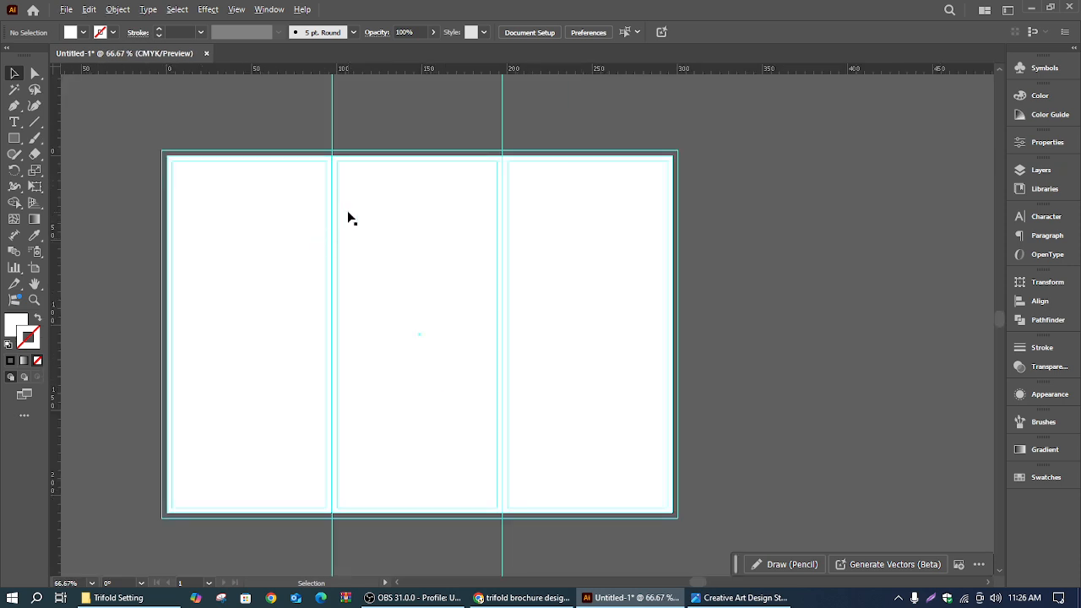
scroll(423, 253, "up", 4)
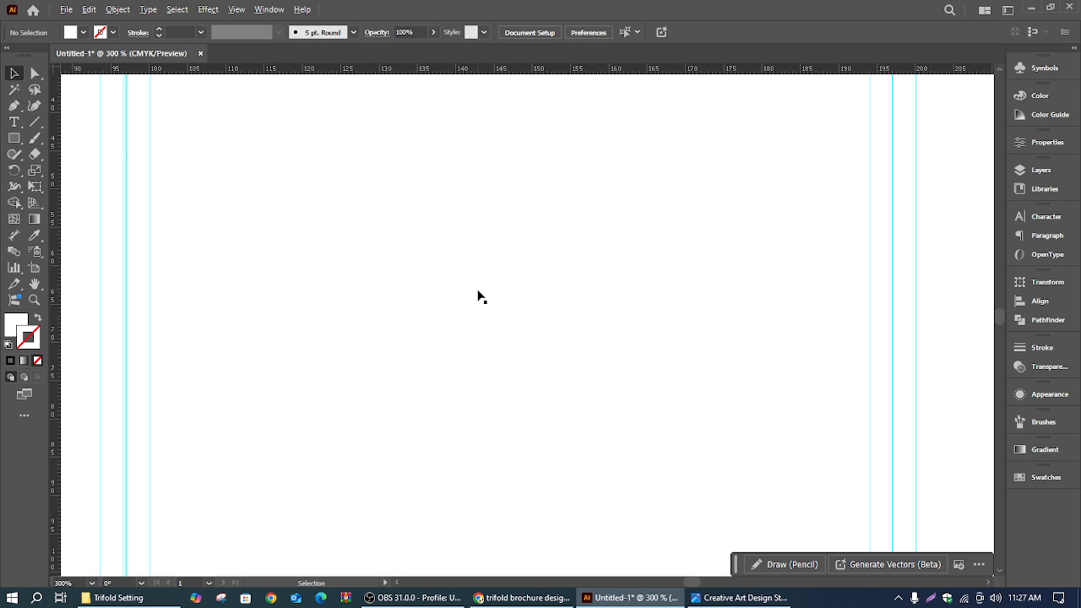
scroll(478, 296, "down", 4)
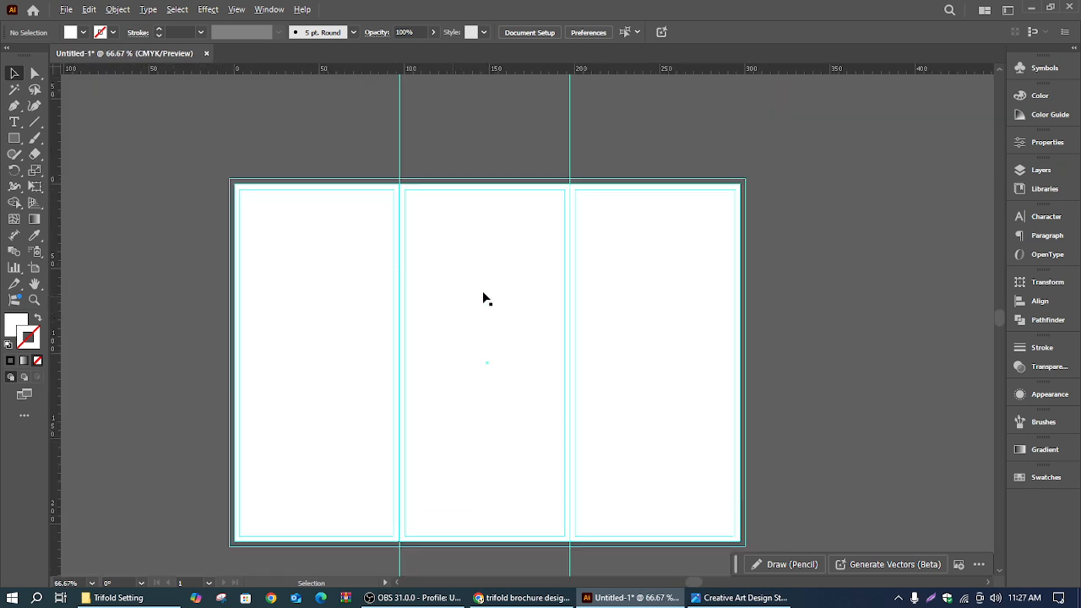
scroll(369, 240, "up", 1)
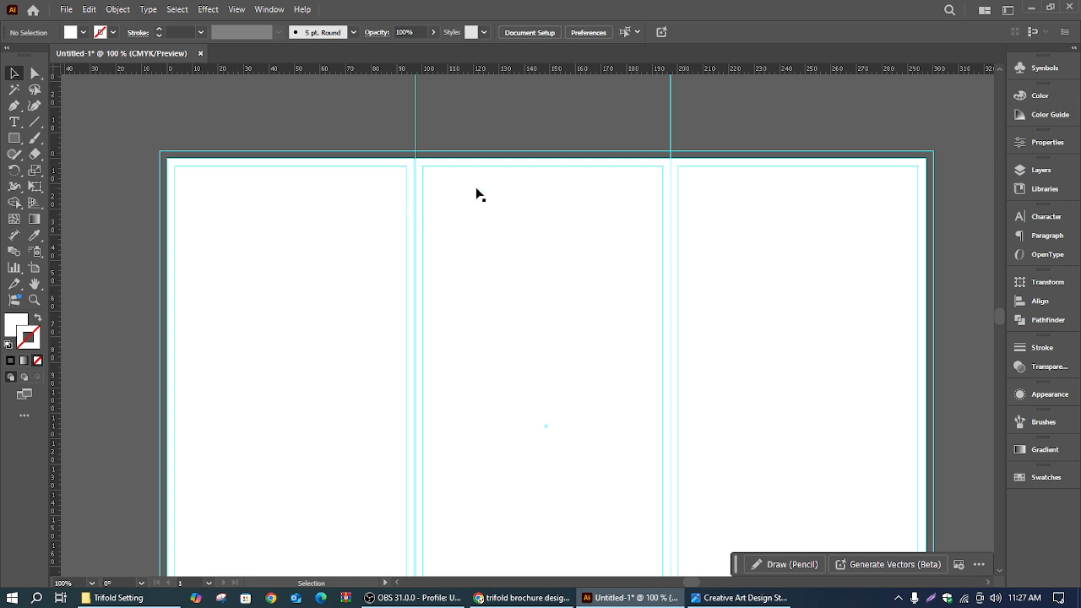
scroll(646, 216, "down", 1)
scroll(646, 216, "down", 1)
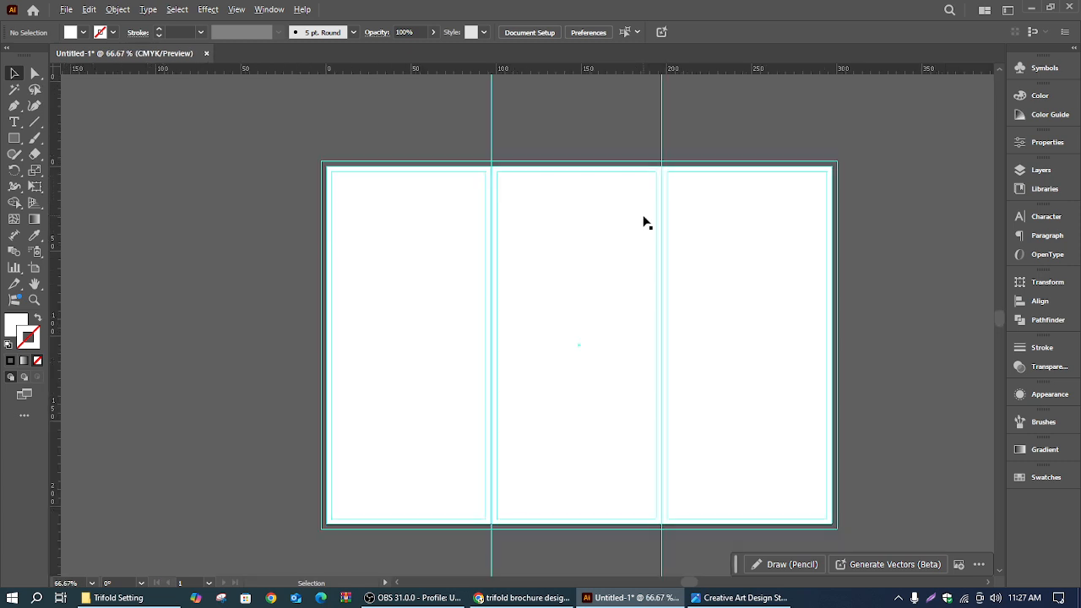
left_click_drag(750, 241, 683, 223)
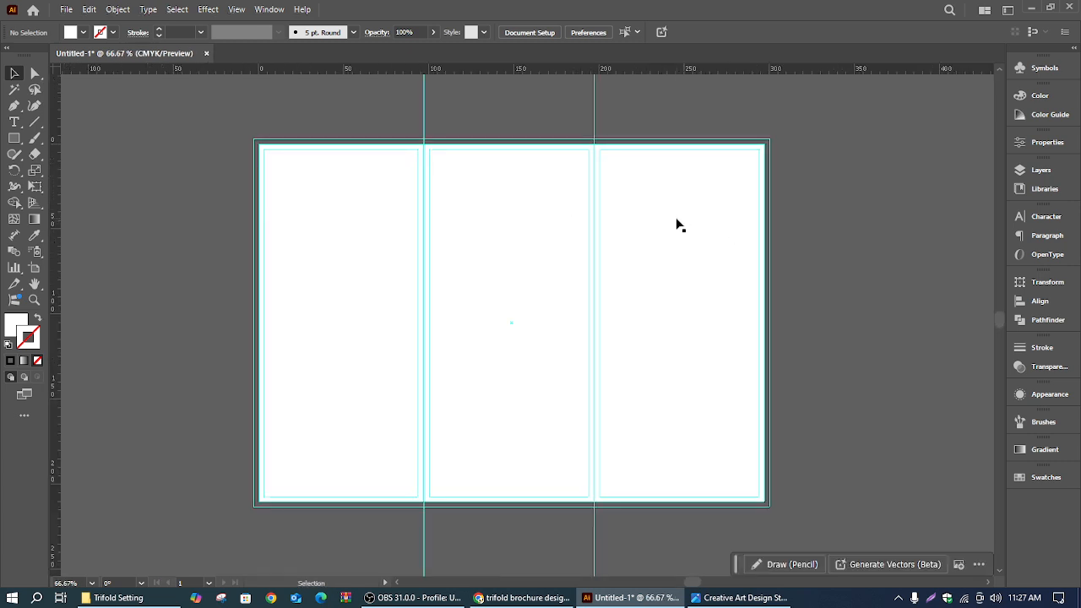
scroll(647, 248, "up", 1)
left_click_drag(494, 249, 589, 222)
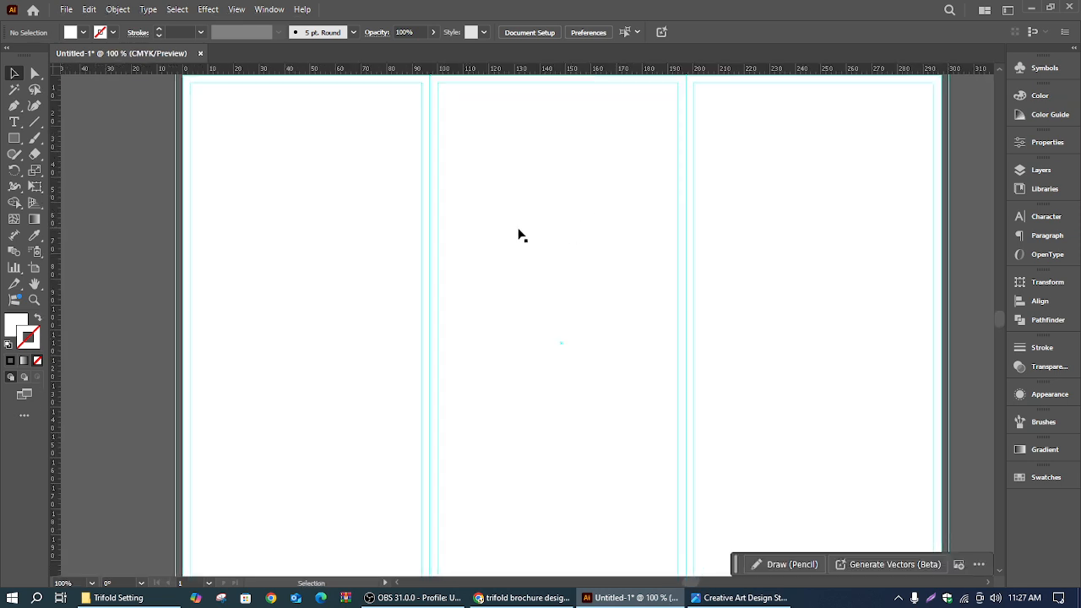
left_click(14, 235)
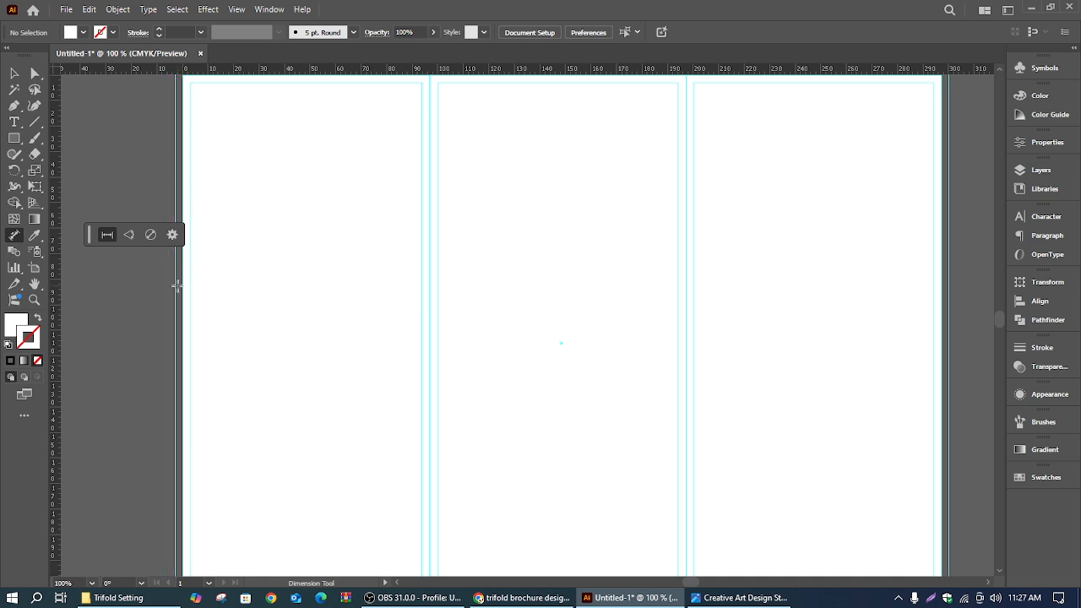
left_click(359, 294)
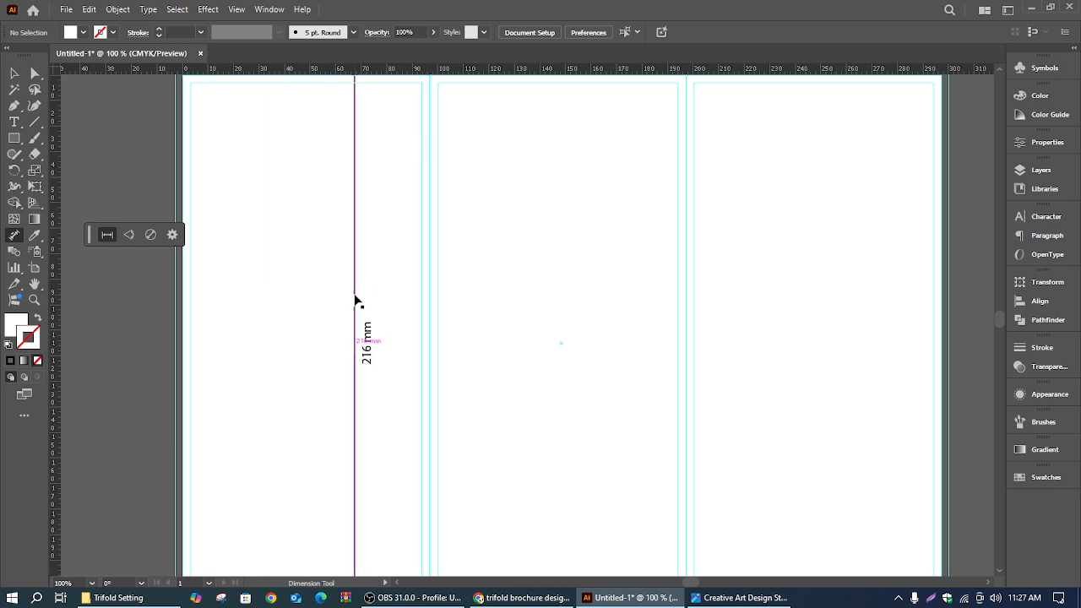
key("ctrl")
key("ctrl+z")
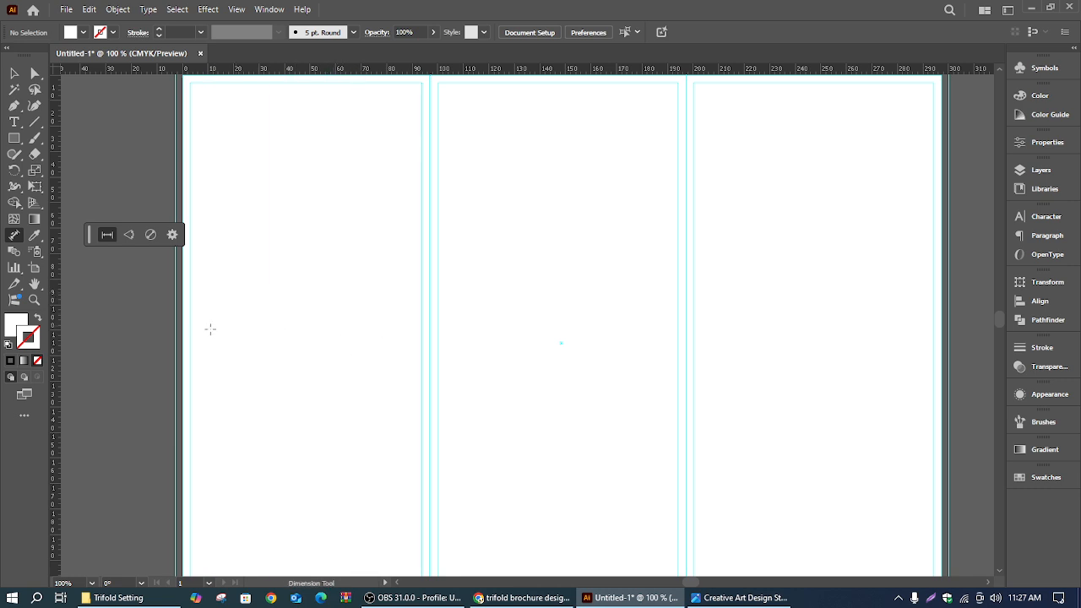
left_click_drag(87, 240, 66, 210)
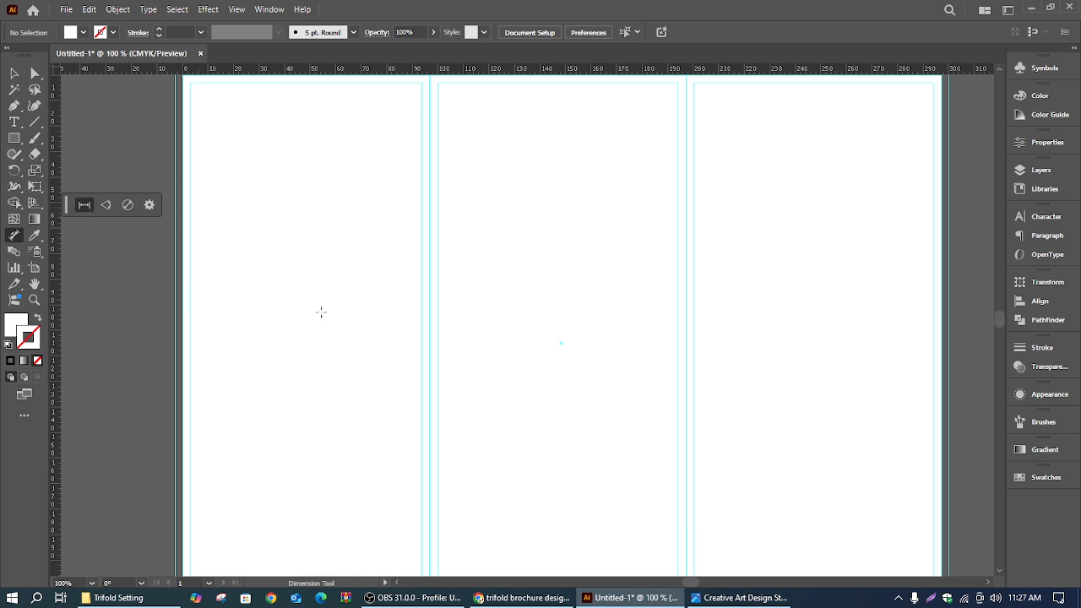
left_click(197, 297)
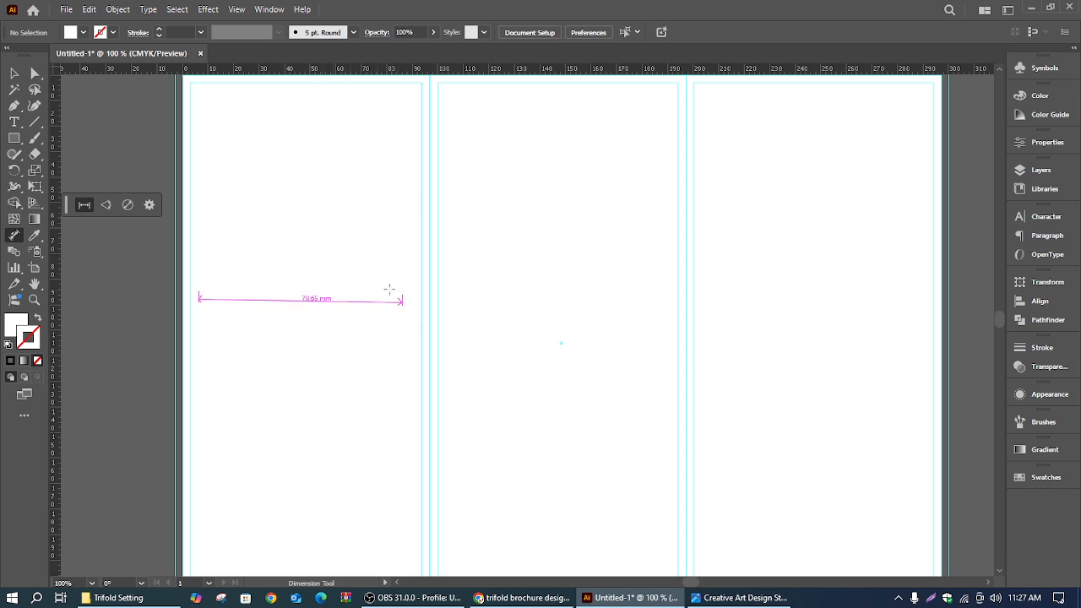
key("ctrl")
key("ctrl+z")
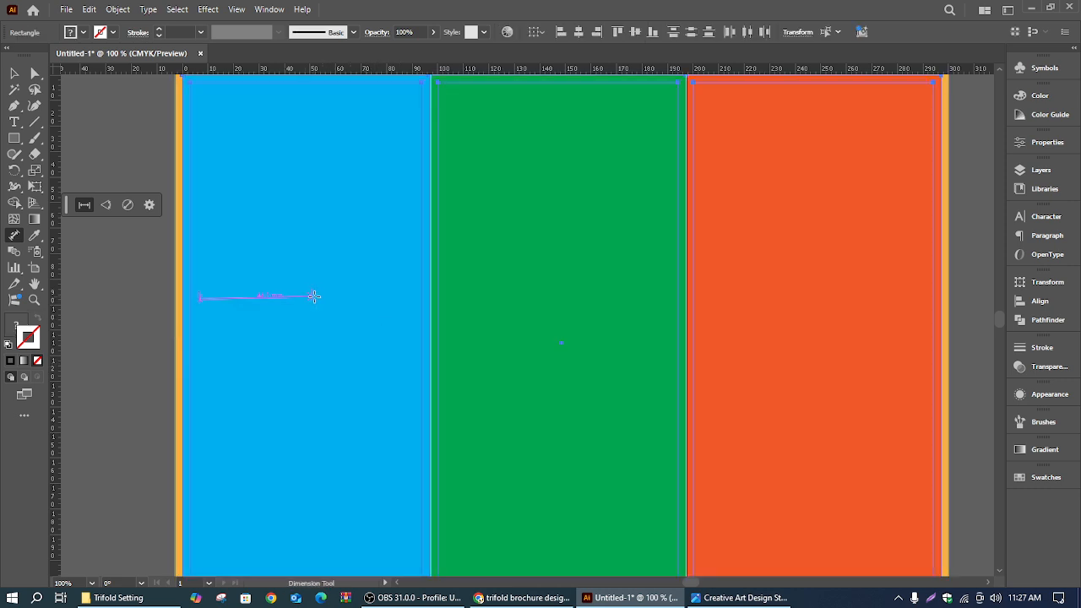
key("ctrl+y")
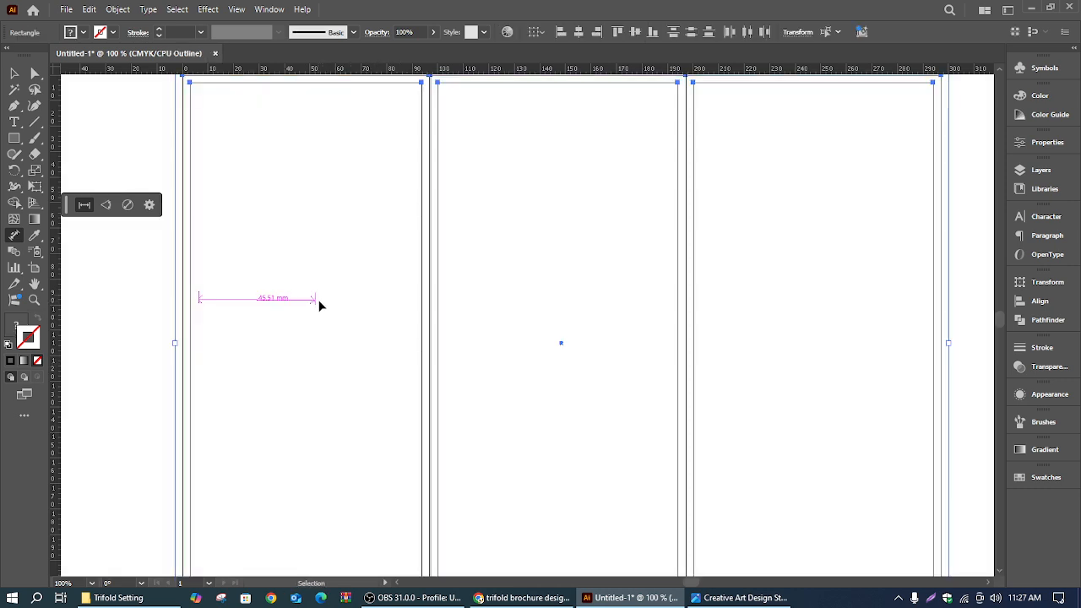
key("ctrl+y")
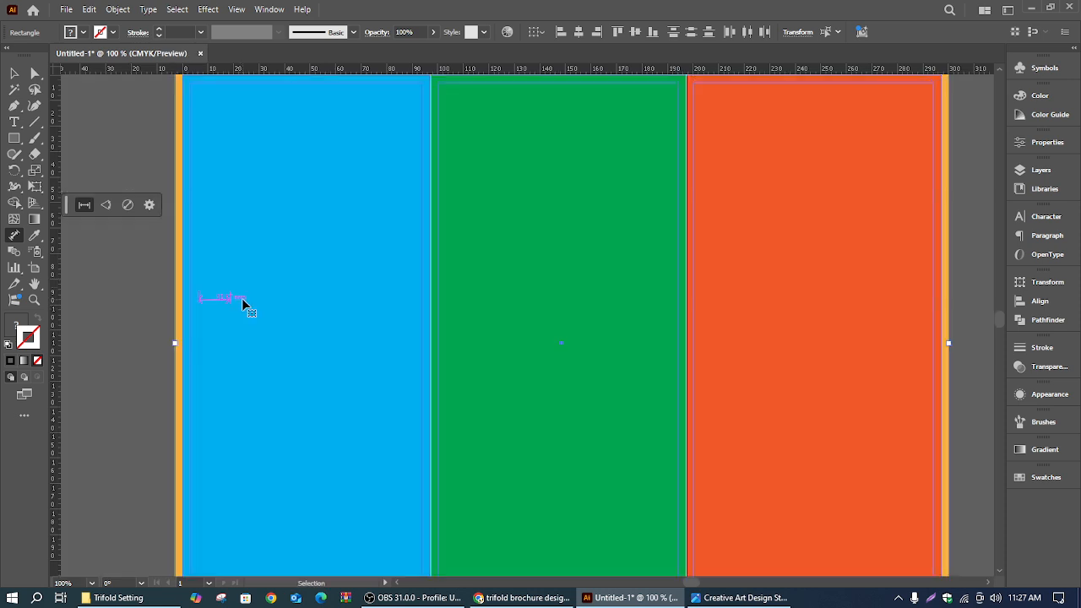
key("ctrl+shift+z")
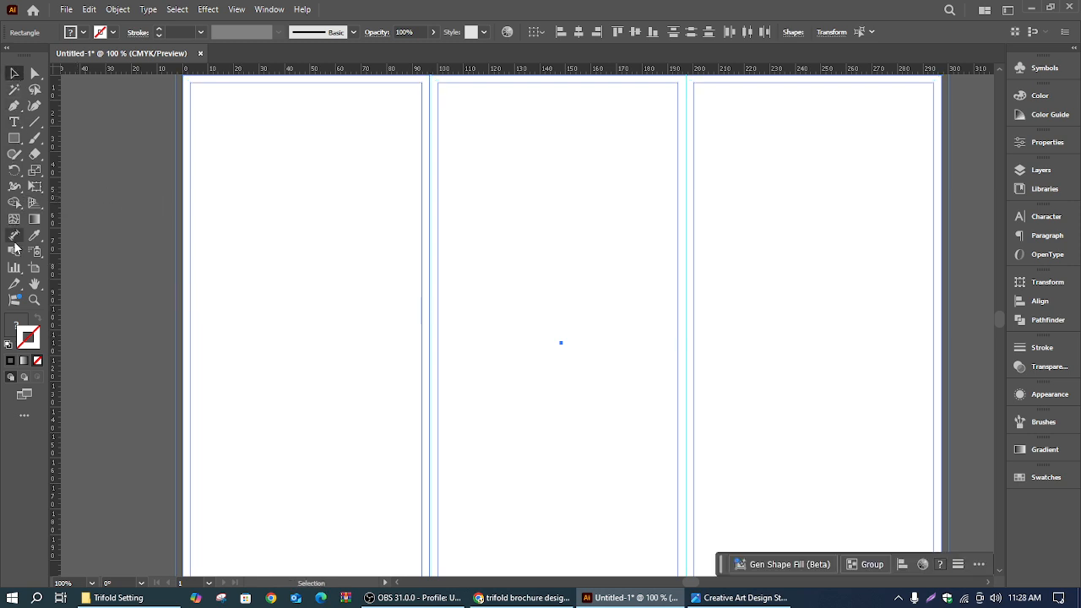
Add a horizontal dimension above the first panel from the outer bleed guide to the 97 mm fold guide.
left_click(14, 236)
scroll(210, 258, "up", 2)
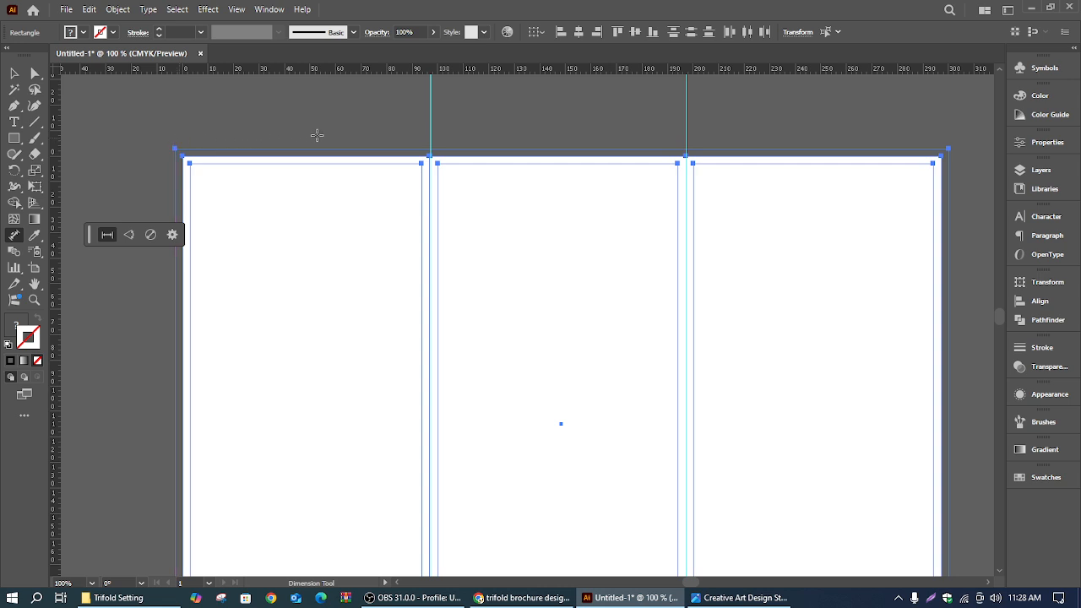
left_click_drag(410, 133, 431, 137)
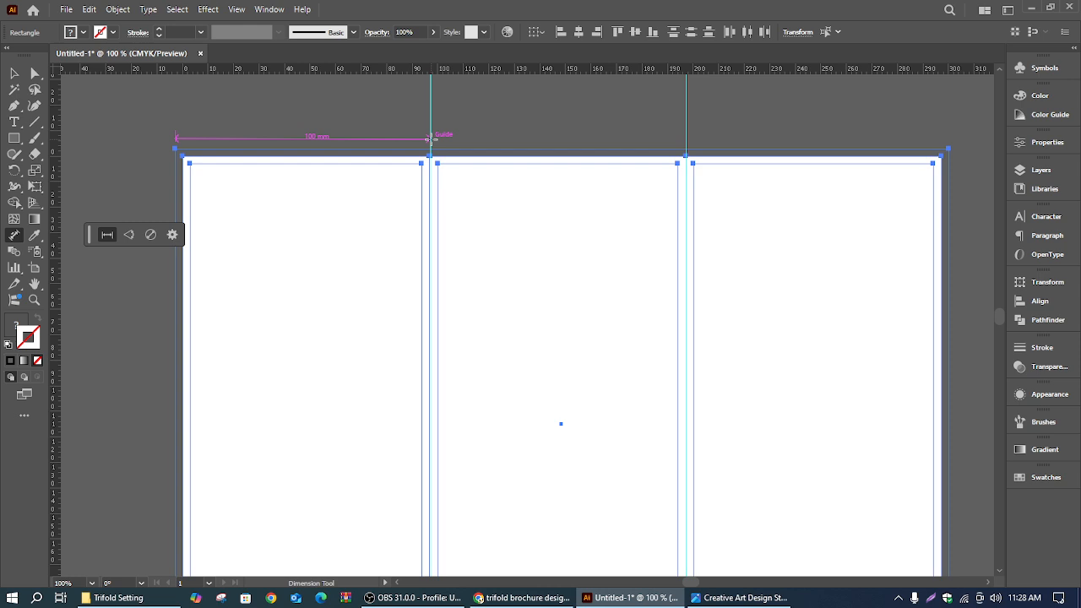
left_click(431, 139)
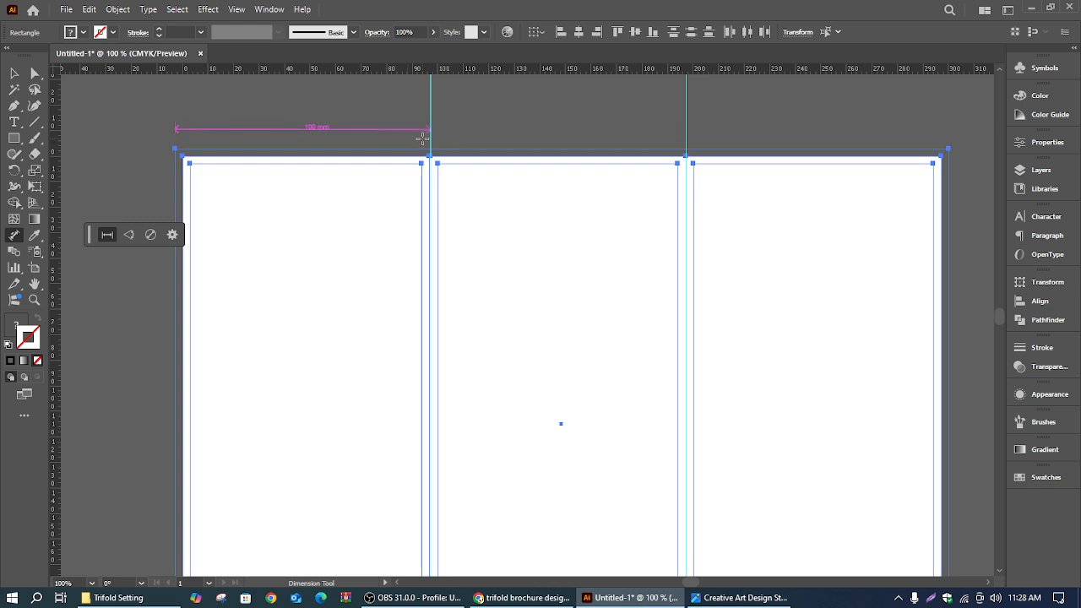
left_click(422, 114)
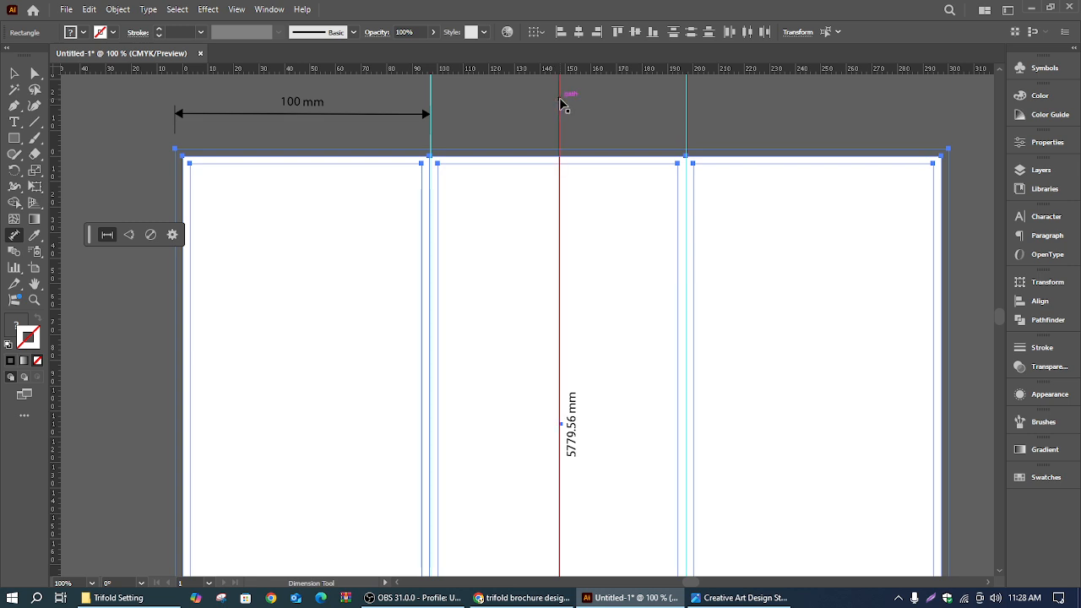
Undo the stray vertical dimension and draw a horizontal one about 87 mm long above the middle panel, ending at the 197 mm guide.
left_click(563, 104)
key("ctrl+z")
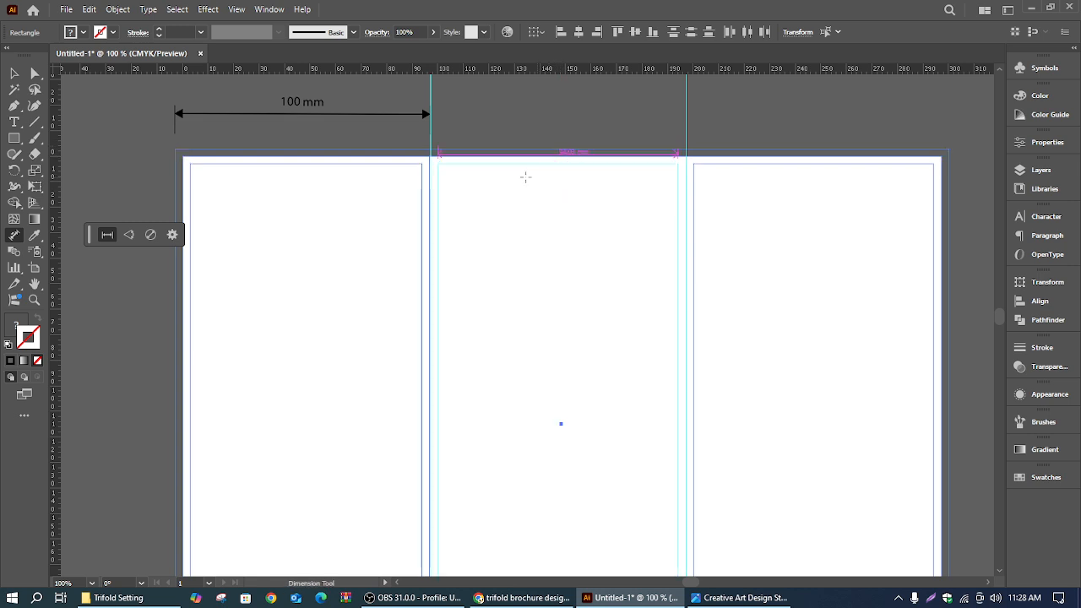
scroll(499, 222, "up", 2)
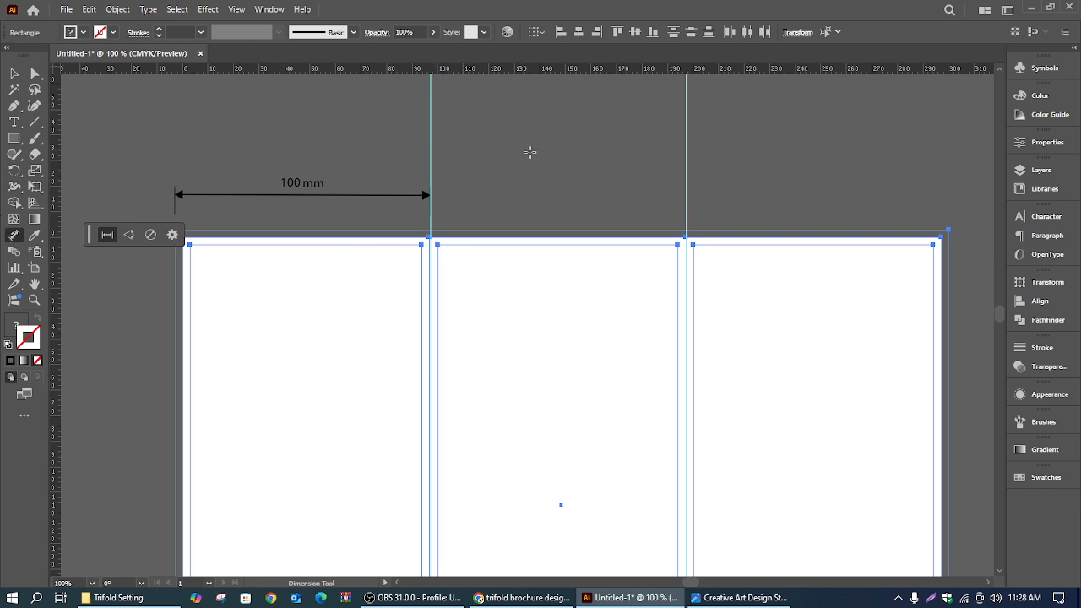
left_click_drag(463, 150, 686, 151)
left_click(688, 109)
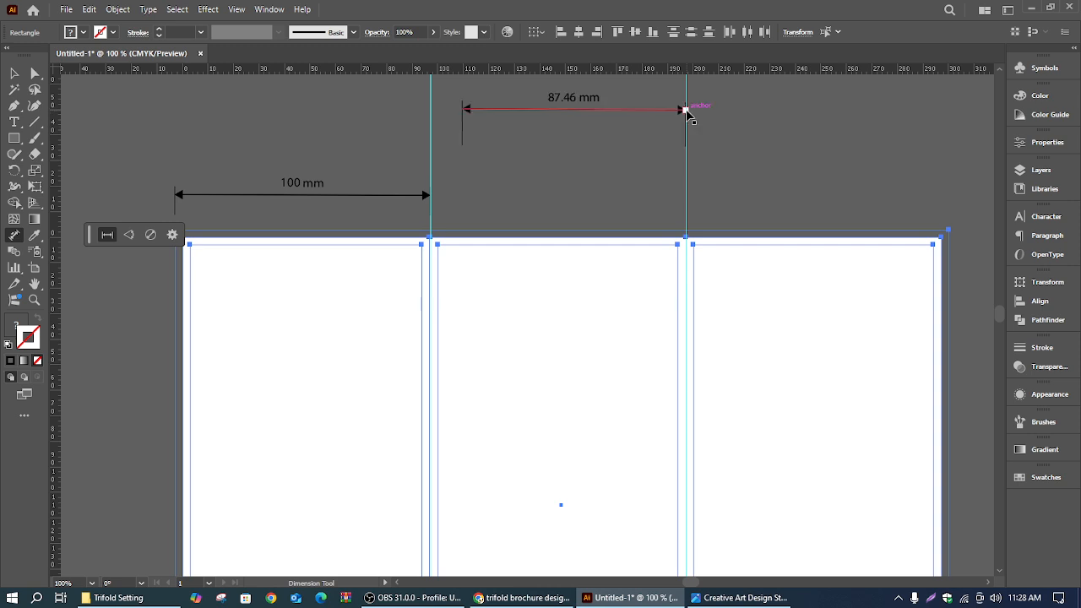
Delete the inaccurate 87 mm dimension above the middle panel.
left_click_drag(462, 110, 15, 74)
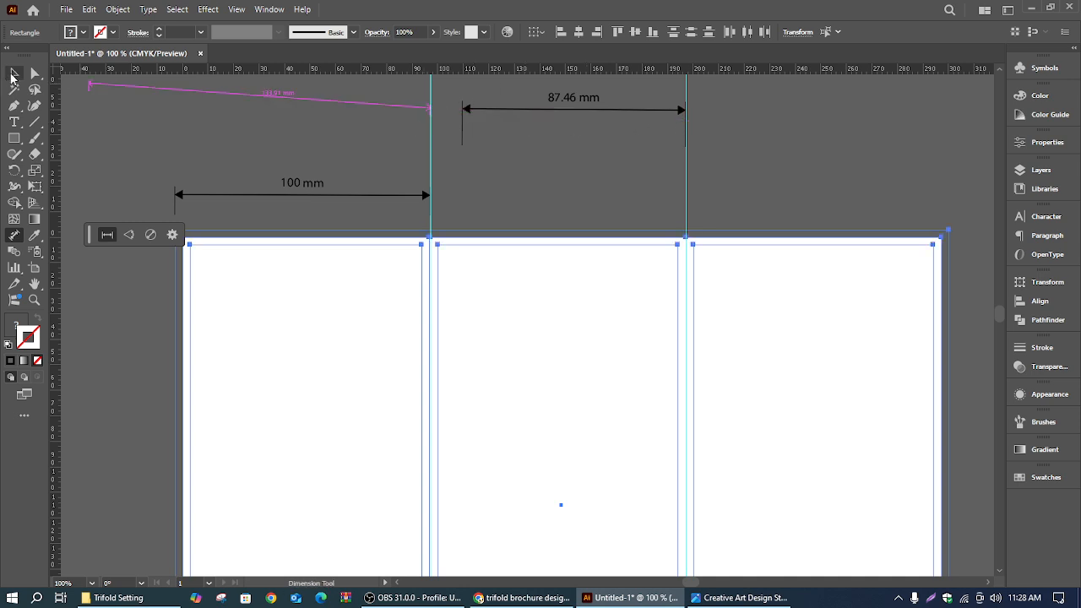
left_click(14, 73)
scroll(450, 142, "up", 1)
left_click(504, 161)
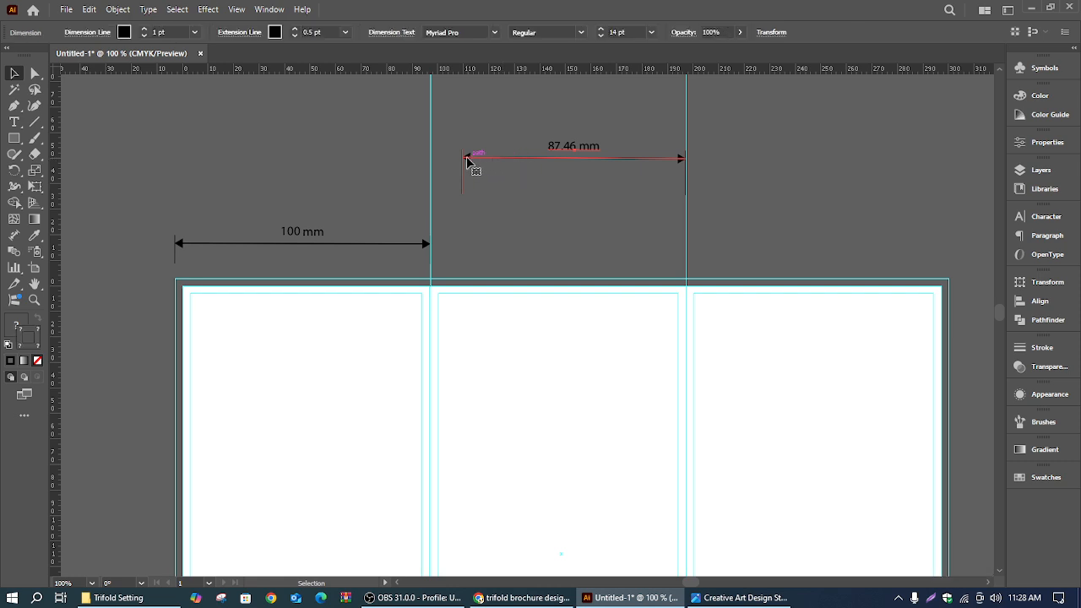
left_click_drag(469, 162, 471, 164)
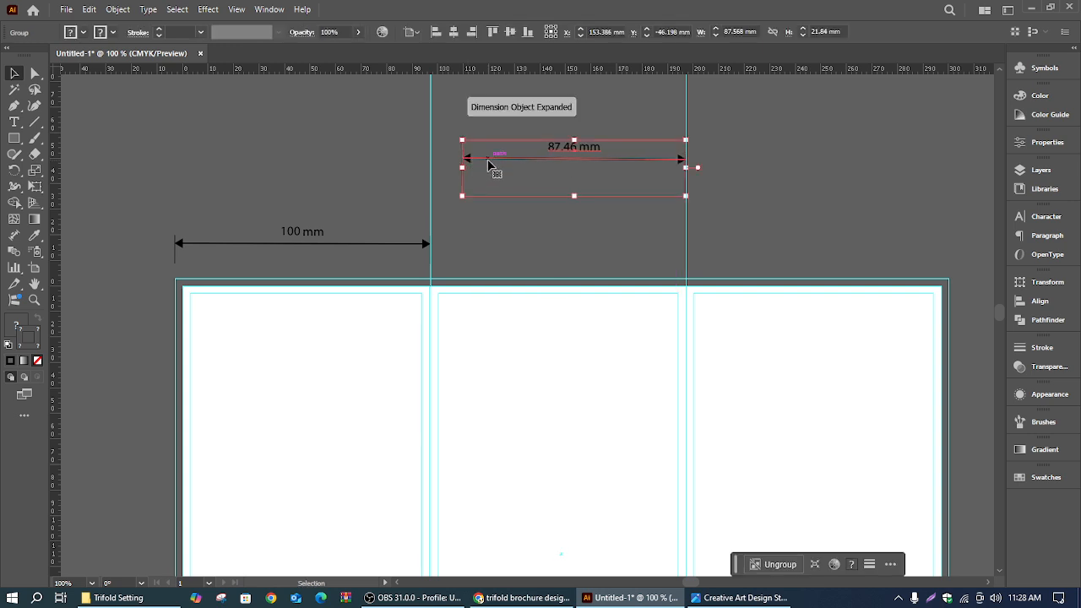
key("Delete")
Try to redraw the middle panel's dimension from the 97 mm guide and undo the resulting shift of the first panel's dimension.
left_click(14, 235)
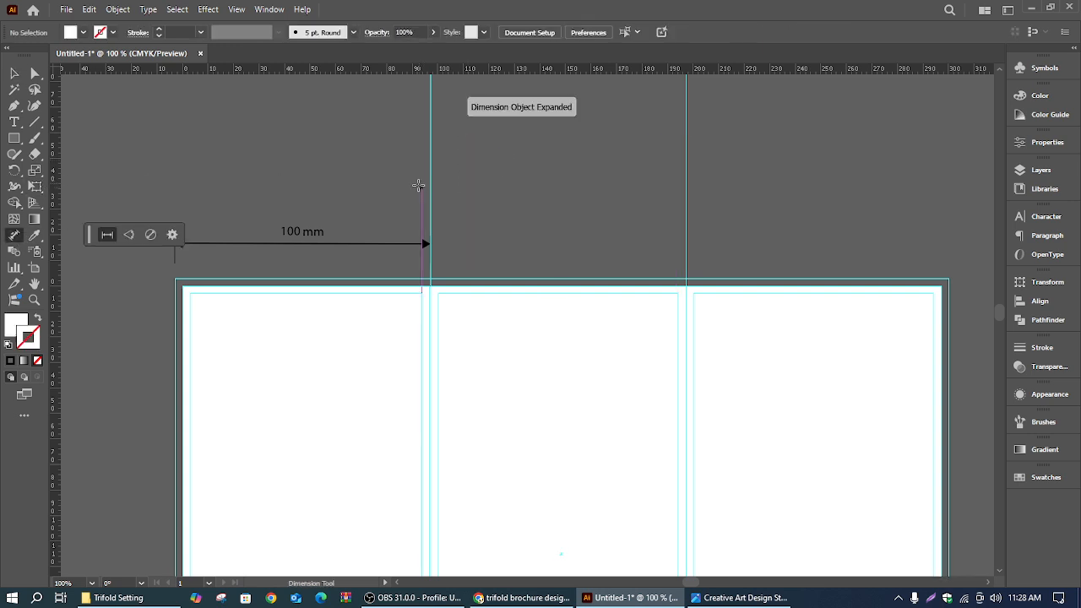
left_click(431, 254)
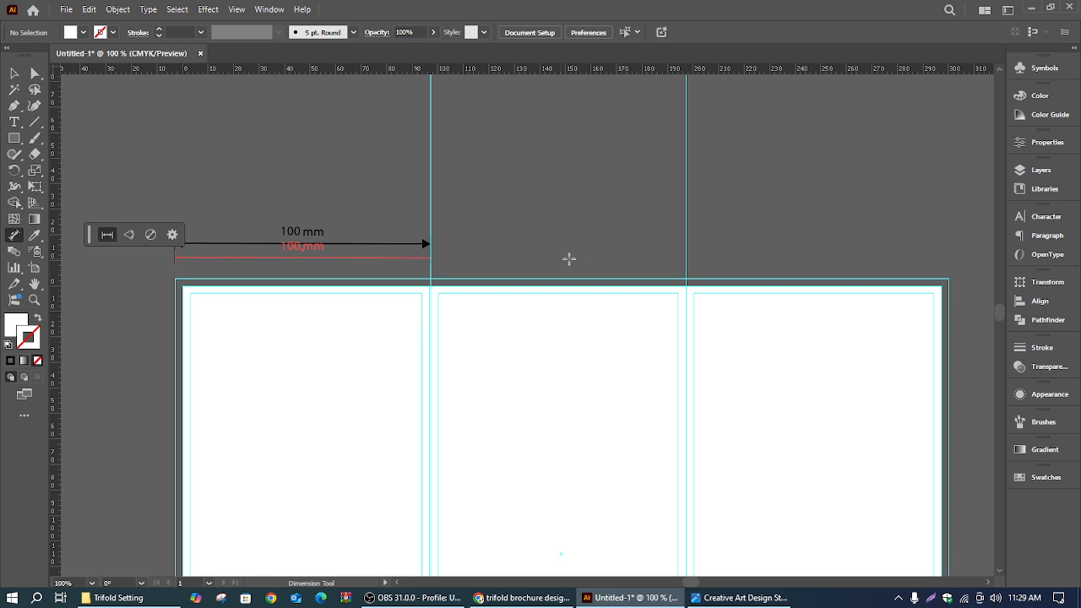
left_click(674, 197)
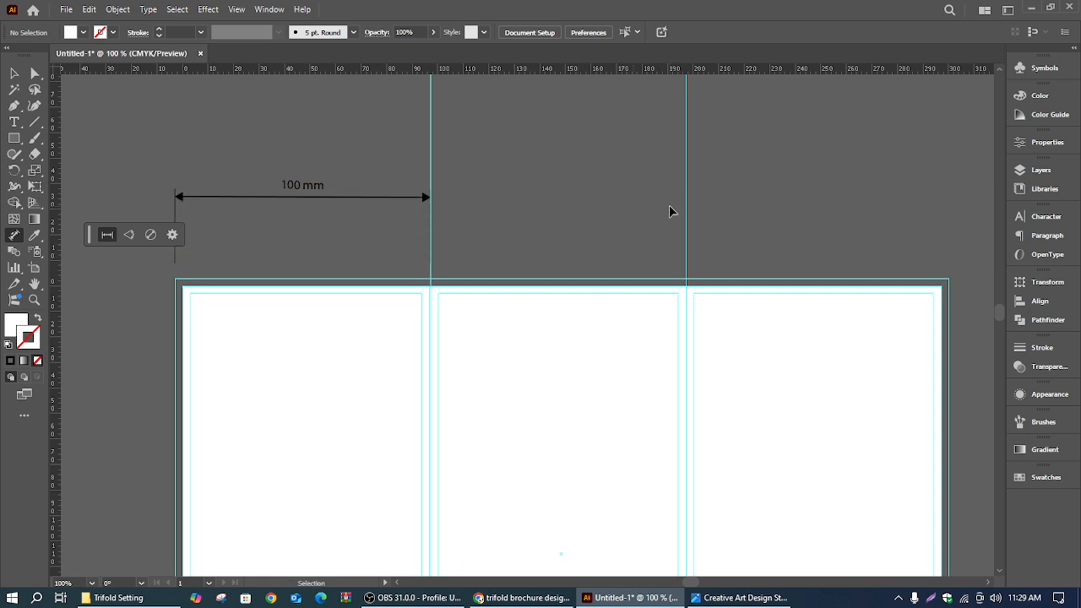
key("ctrl+z")
scroll(624, 267, "down", 1)
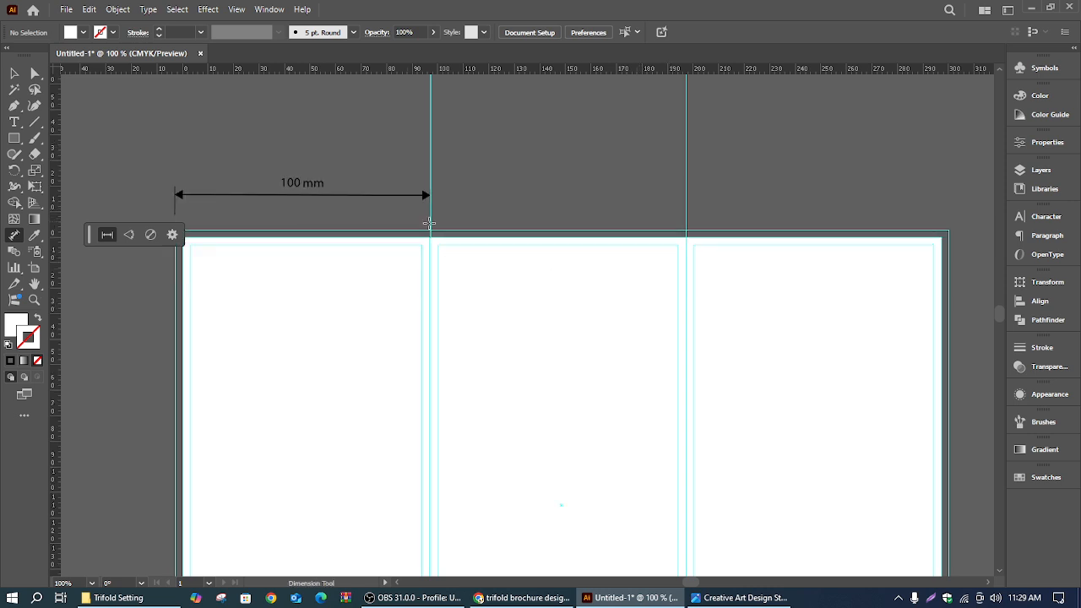
Duplicate the first panel's 100 mm dimension above the middle panel and above the right panel.
left_click(14, 74)
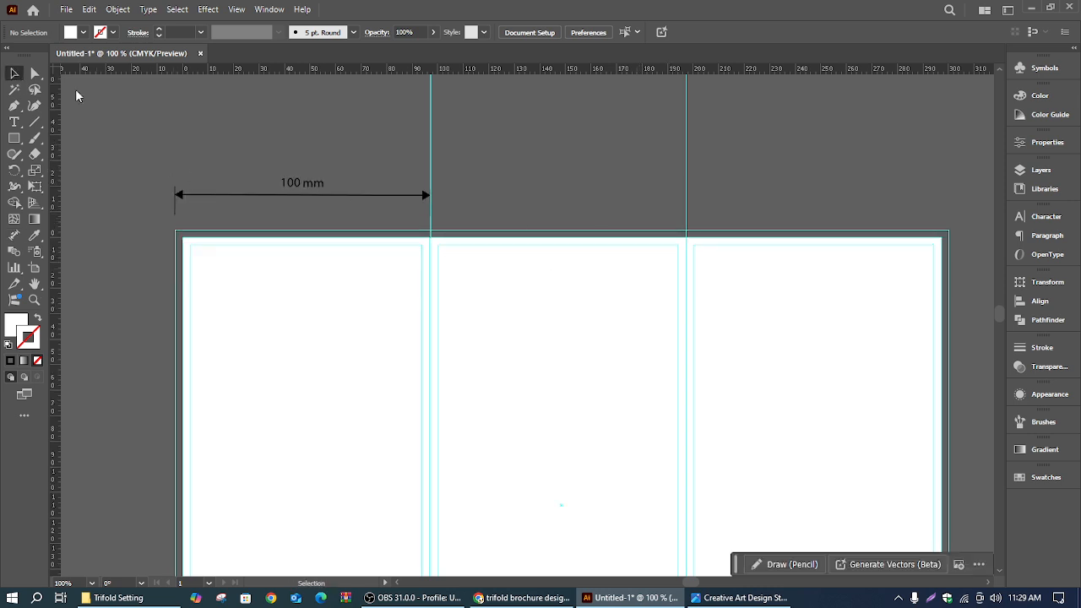
left_click(331, 200)
left_click_drag(338, 203, 850, 205)
left_click(745, 177)
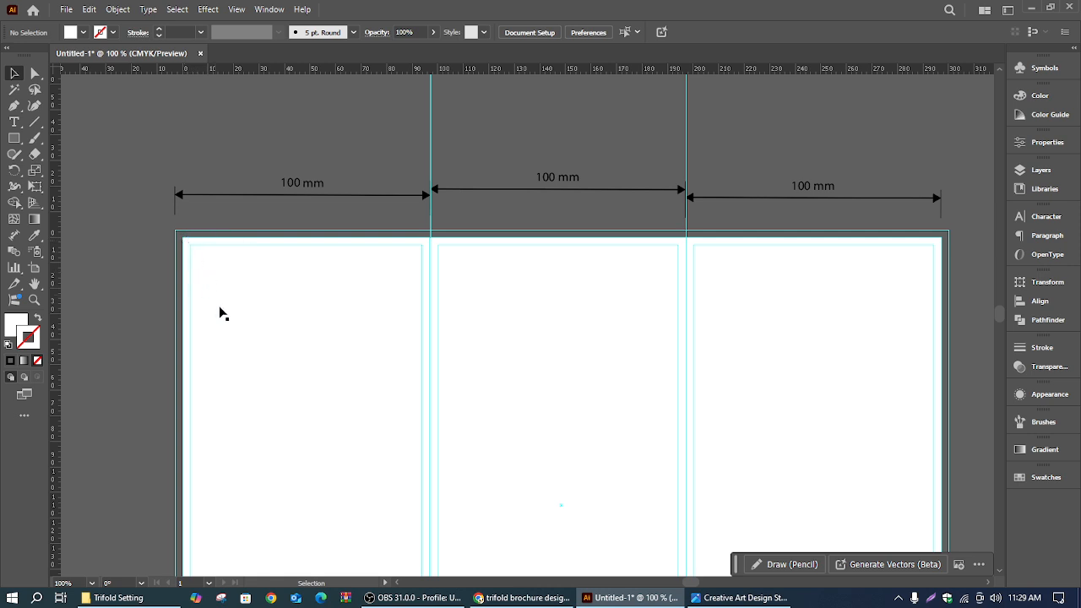
Delete all three panel width dimensions above the artboard.
scroll(532, 185, "up", 2)
scroll(533, 202, "down", 3)
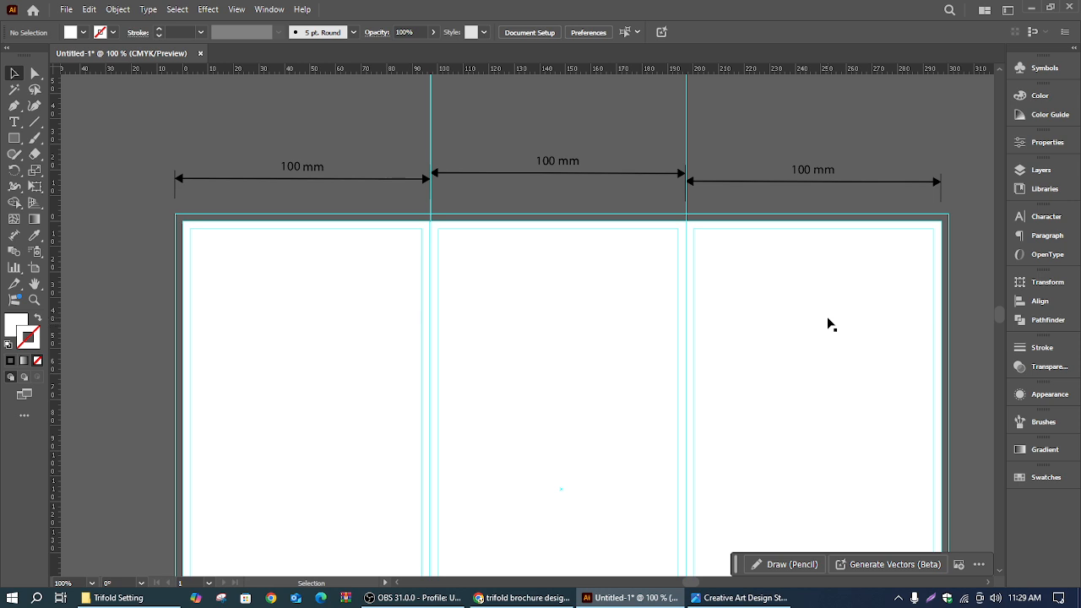
scroll(601, 316, "down", 5)
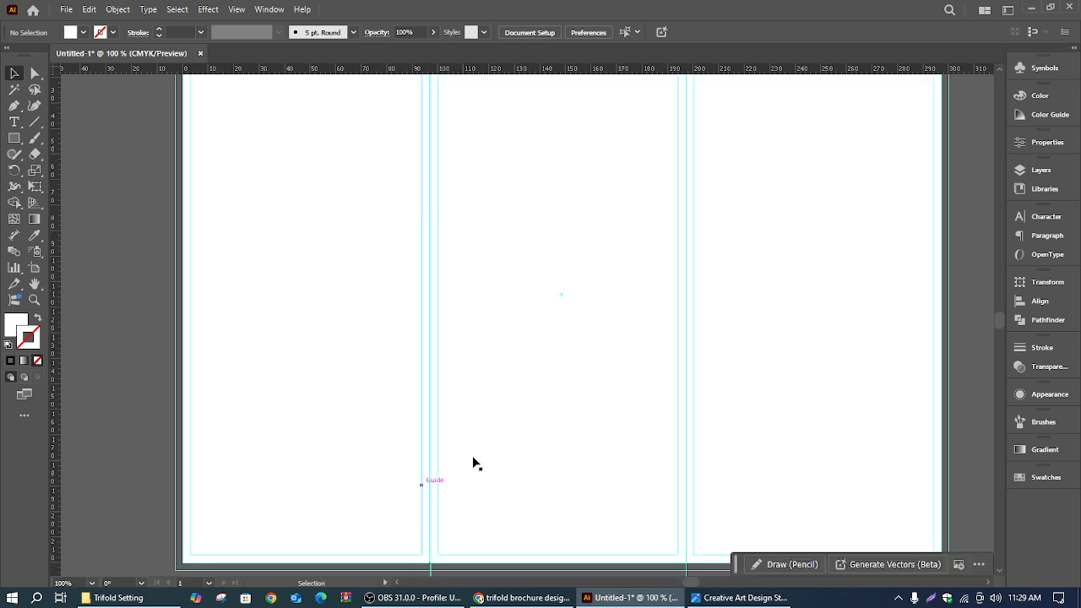
scroll(498, 440, "down", 1)
scroll(495, 422, "down", 2)
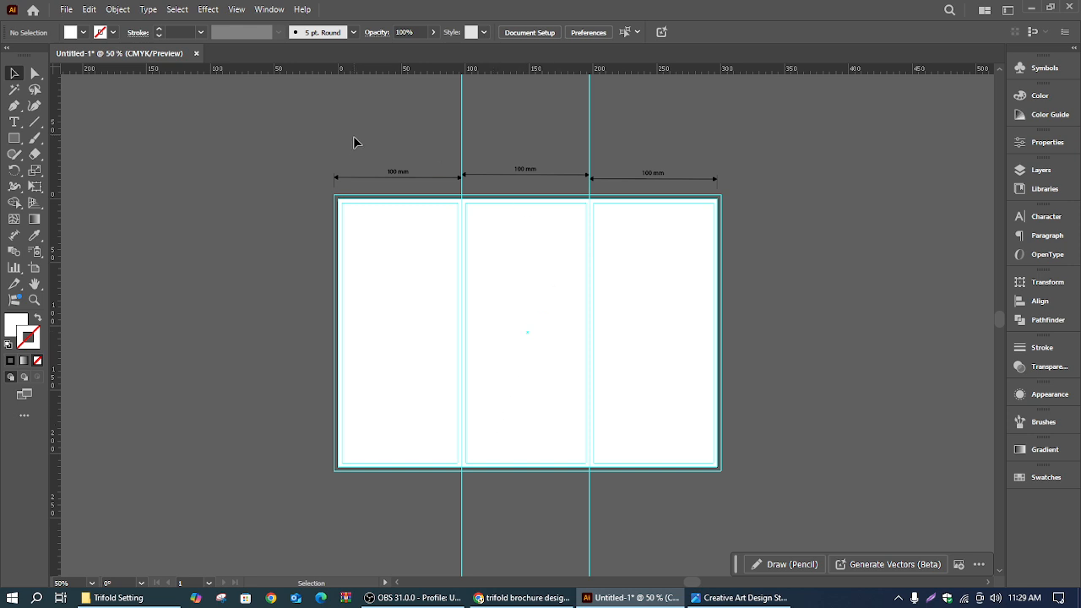
left_click(414, 178)
key("Delete")
left_click(532, 179)
key("Delete")
left_click(691, 179)
key("Delete")
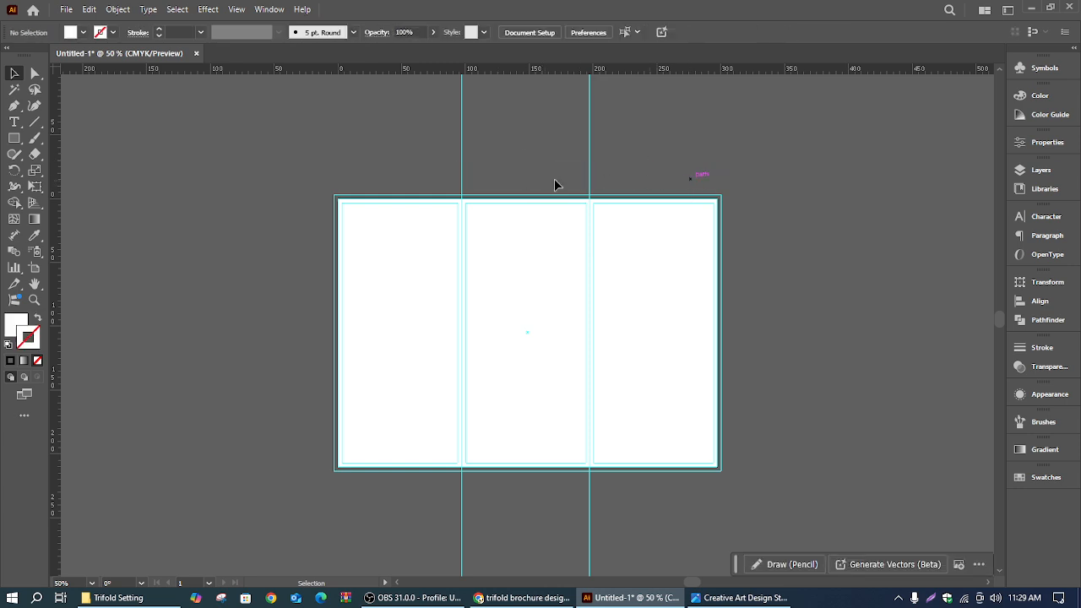
Save the layout as an Illustrator template named Roll Fold Setting on the desktop and move its file icon to an empty desktop area.
left_click(67, 16)
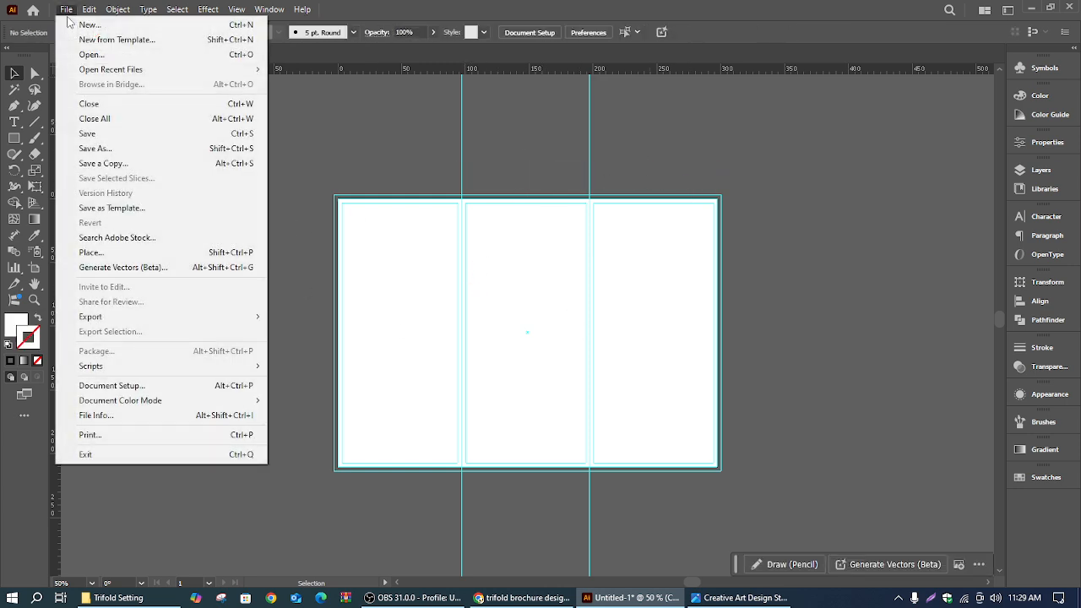
left_click(129, 209)
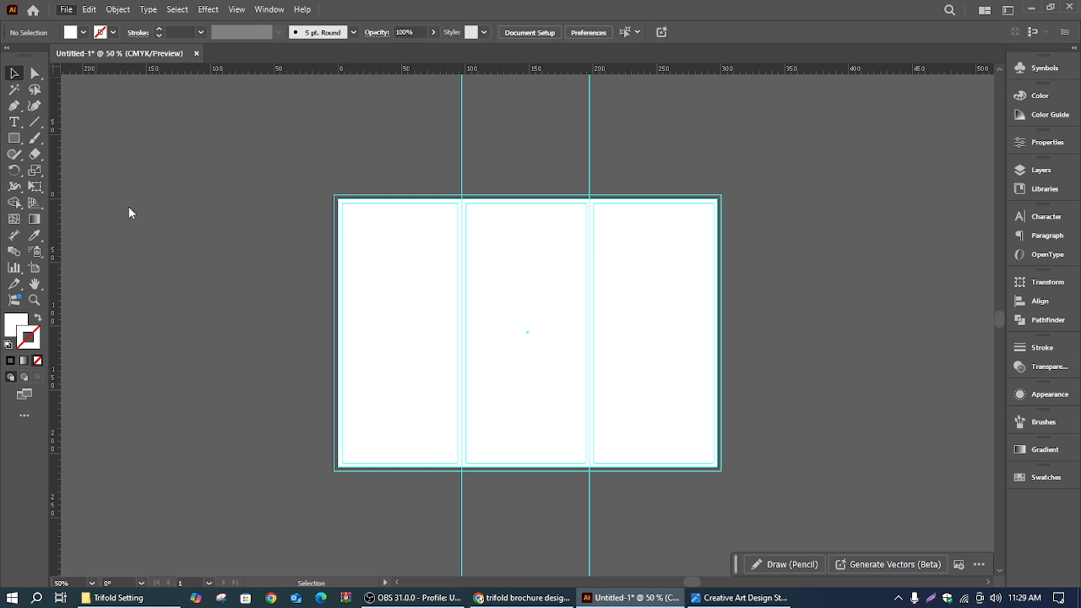
left_click(56, 103)
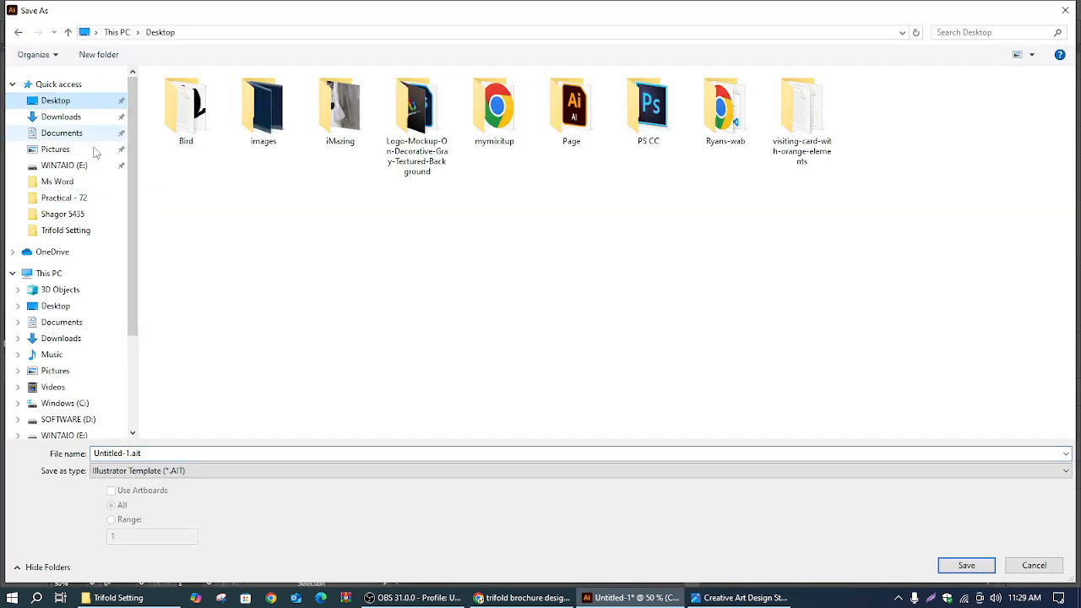
double_click(170, 456)
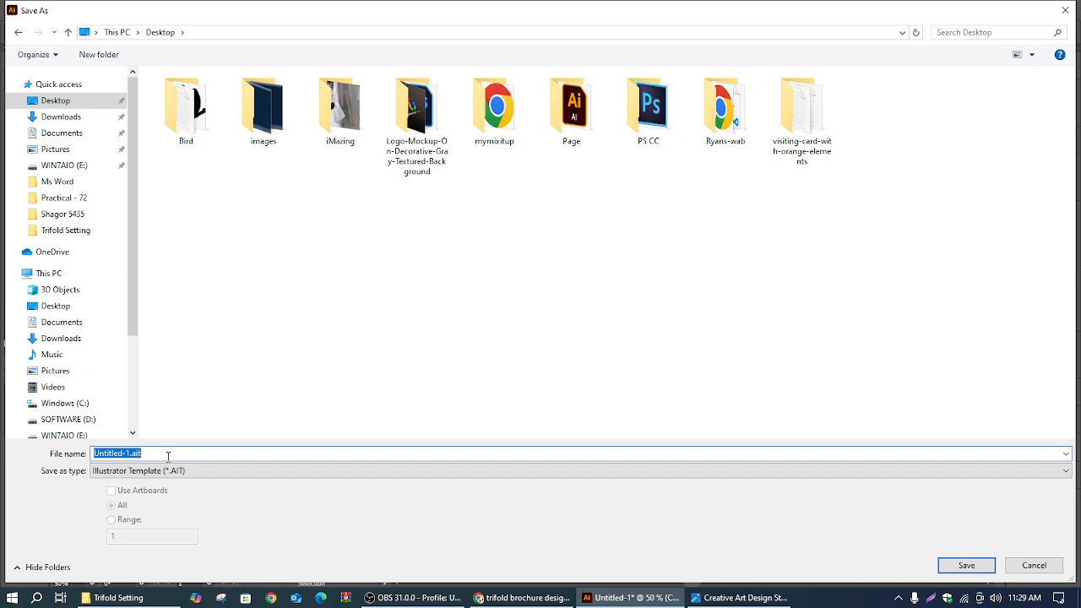
type("Roll Fold Setting")
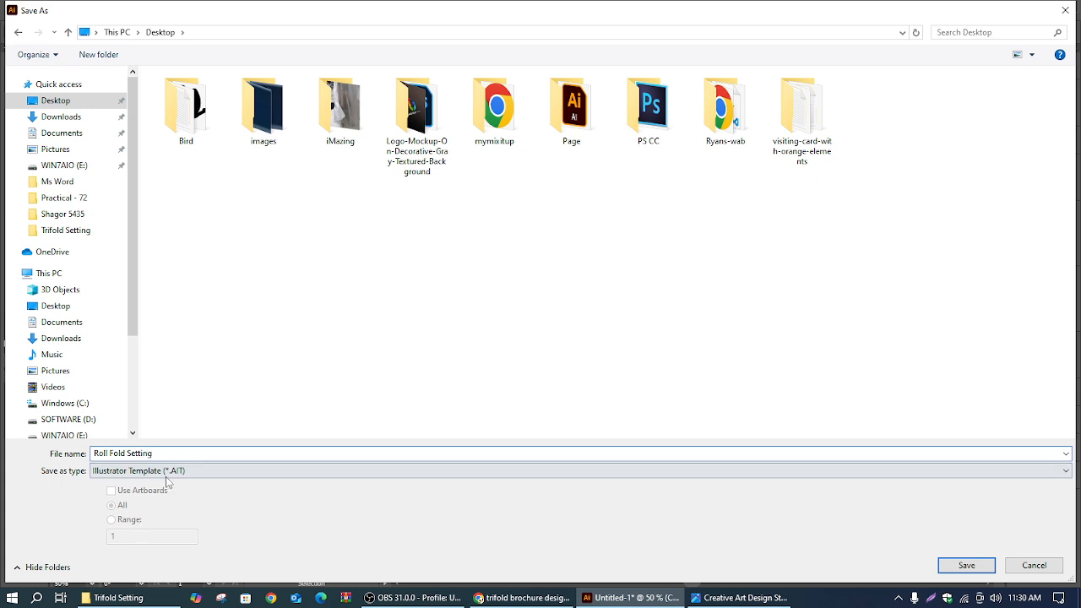
left_click(963, 566)
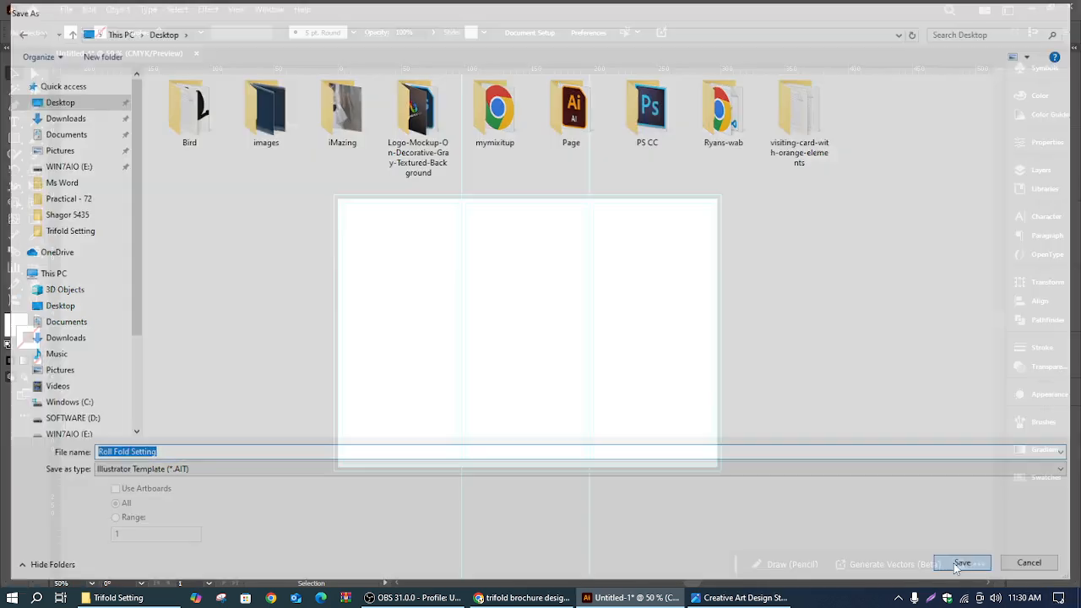
left_click(1030, 10)
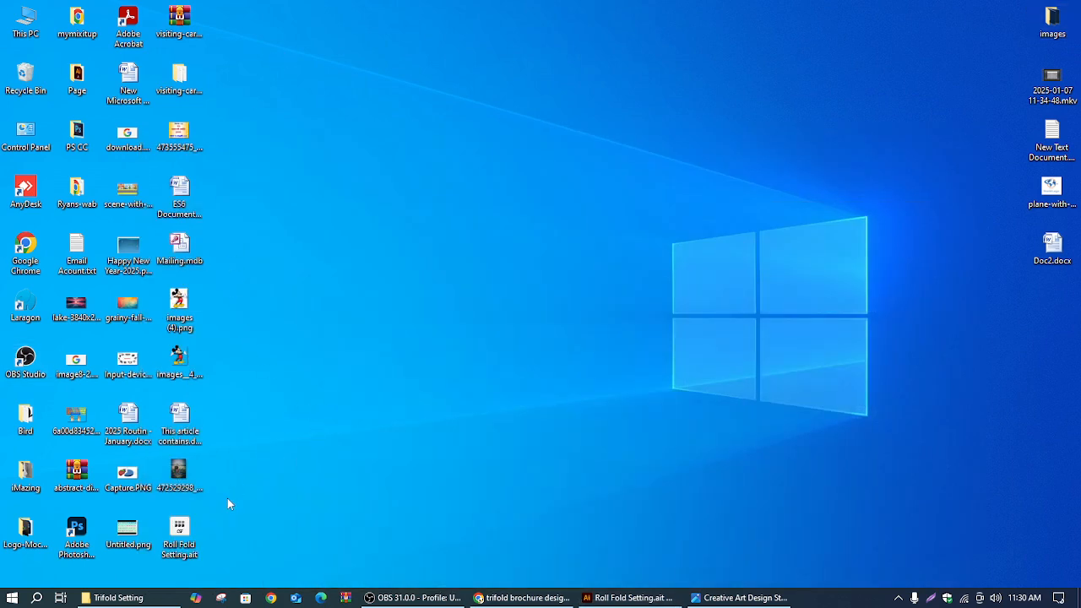
left_click_drag(181, 544, 802, 321)
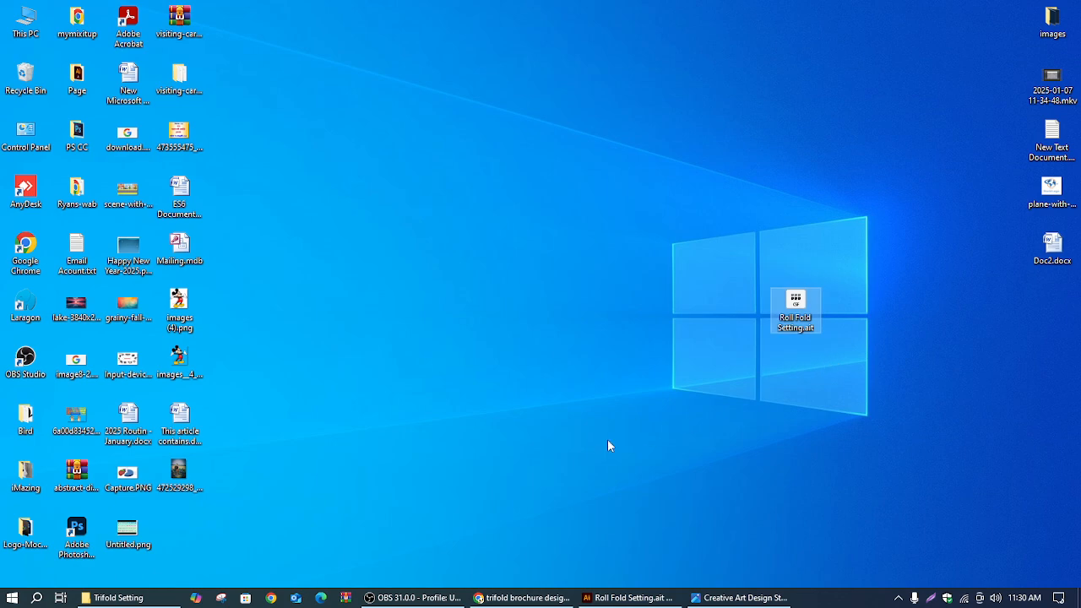
Close the template document in Illustrator and open a new document from Roll Fold Setting.ait on the desktop.
left_click(627, 598)
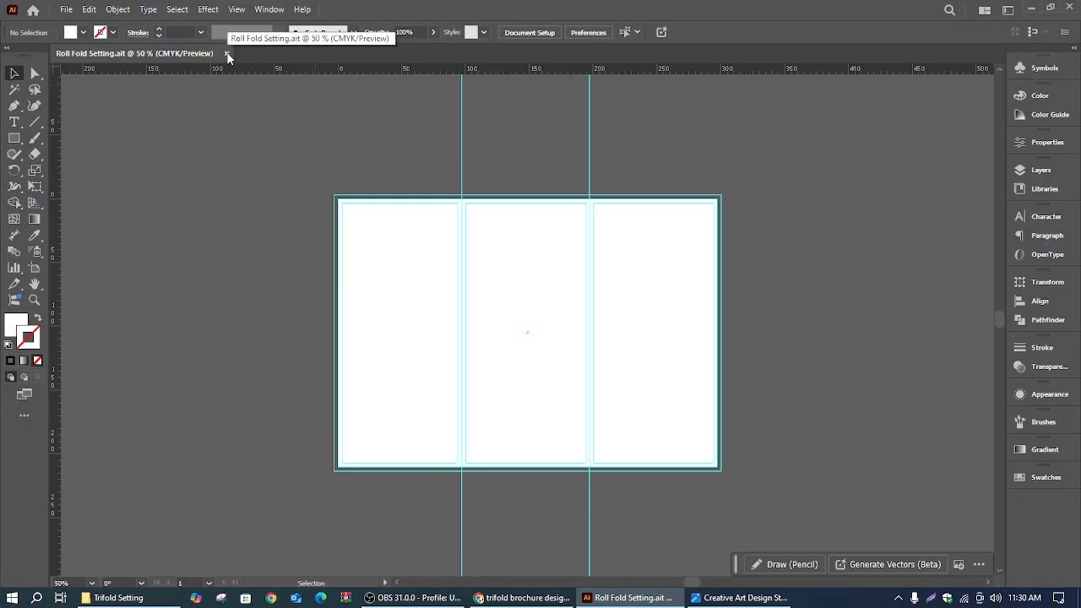
left_click(227, 54)
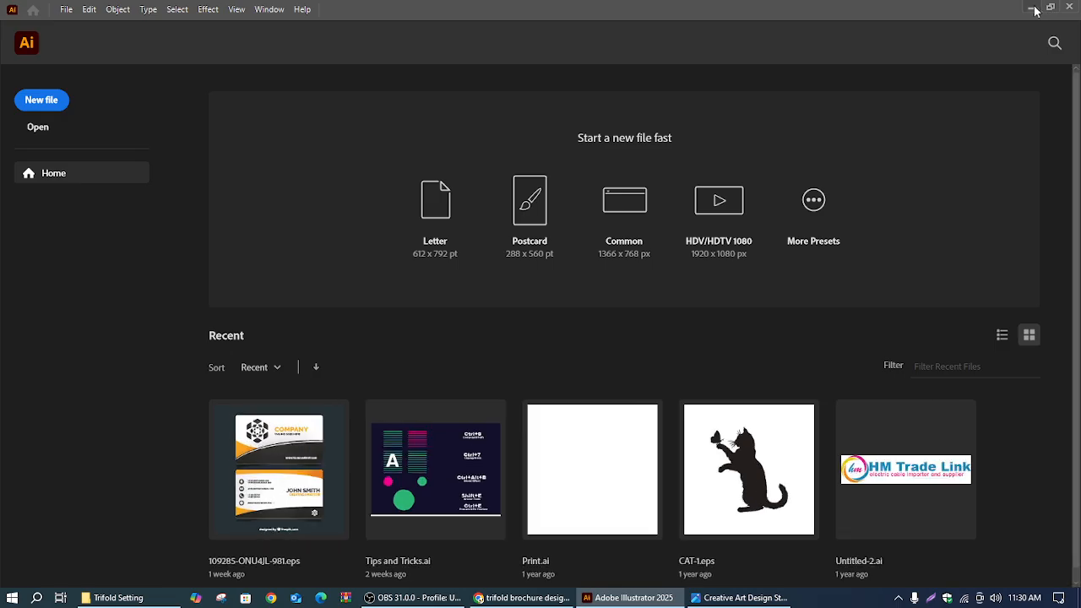
left_click(1034, 9)
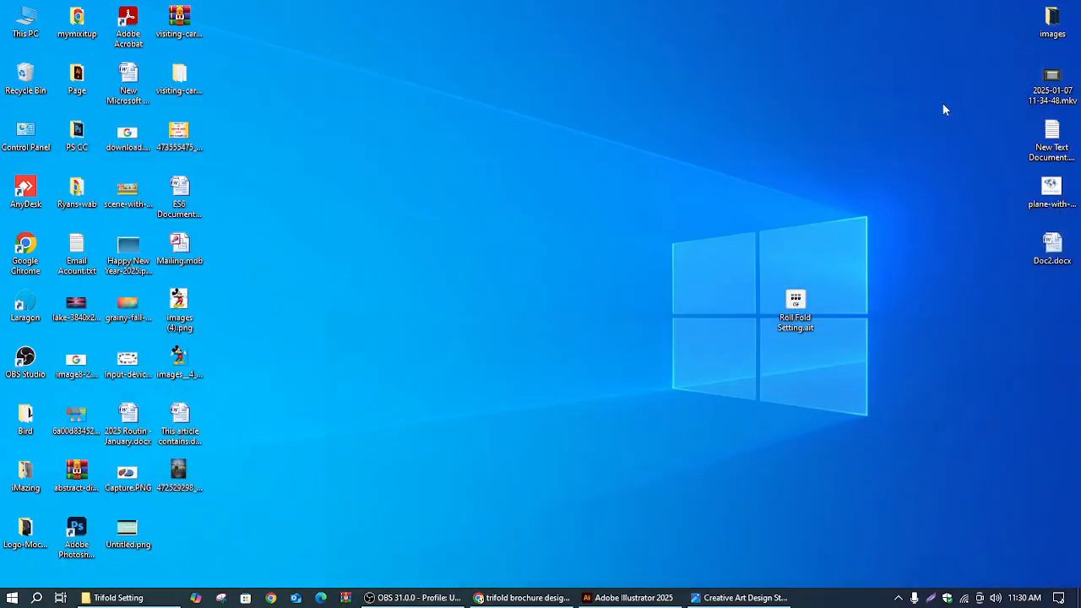
double_click(793, 318)
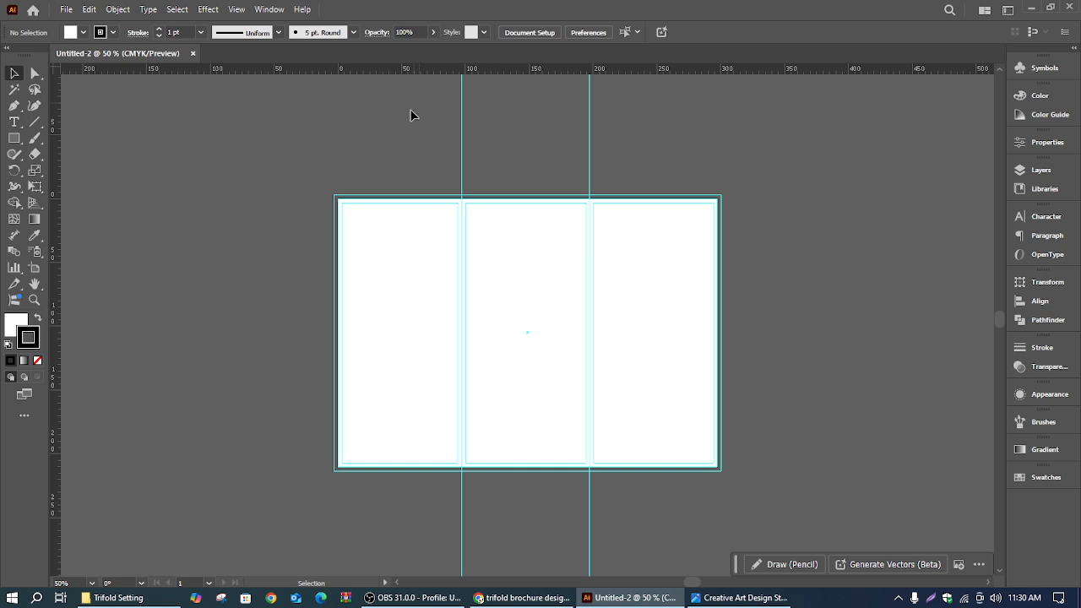
Highlight all guides in the new document and compare the layout with the roll fold reference diagram in the image viewer.
left_click_drag(275, 161, 771, 483)
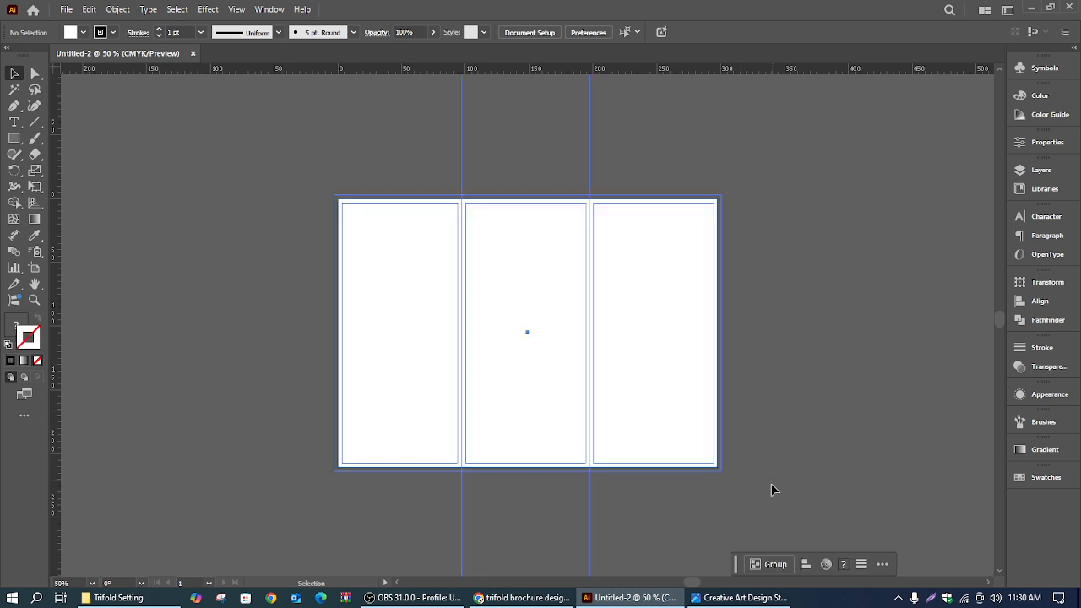
left_click(791, 422)
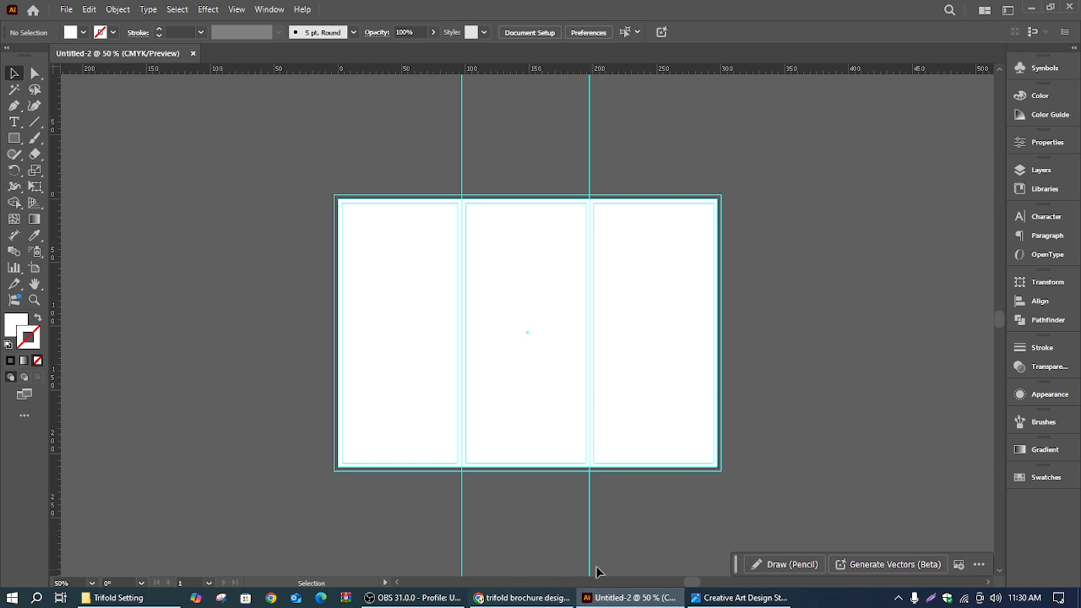
left_click(725, 602)
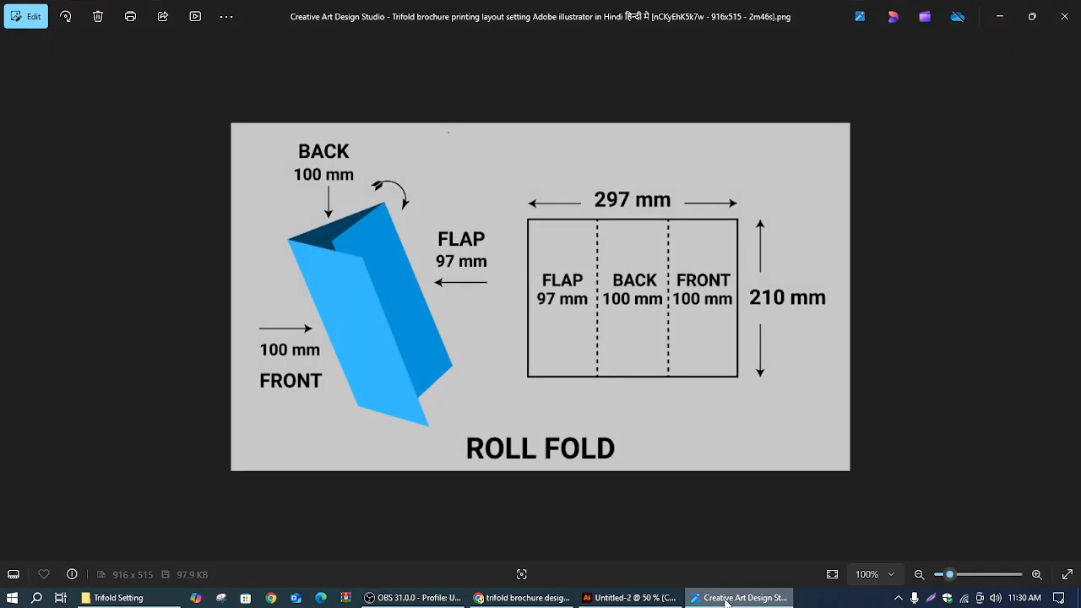
left_click(718, 600)
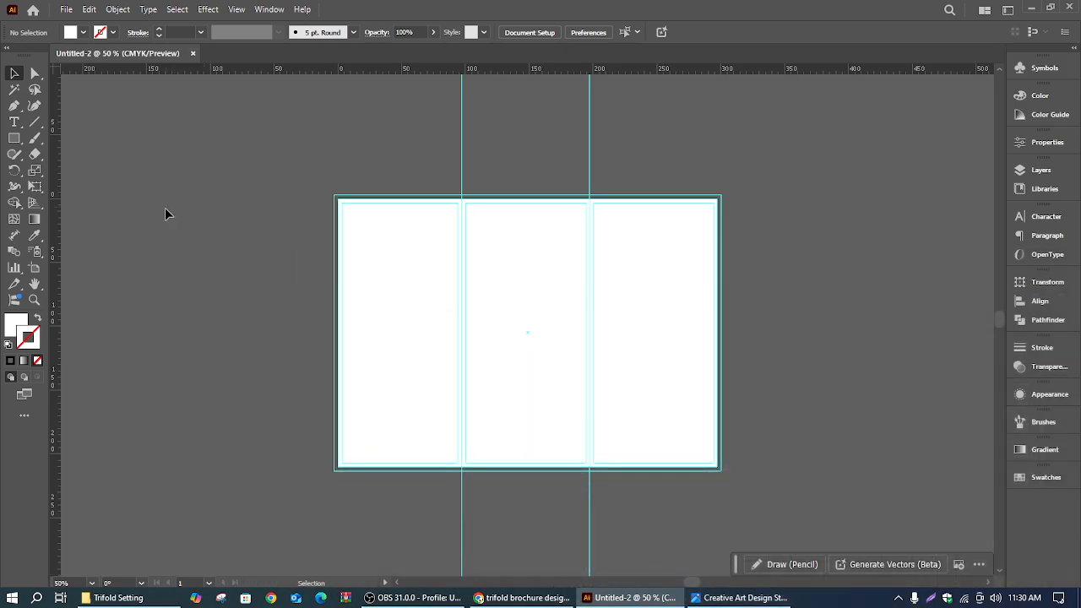
Switch to File Explorer, show the business-trifold-brochure-template folder as large icons and view the sample brochure 1993361.jpg.
left_click(1031, 8)
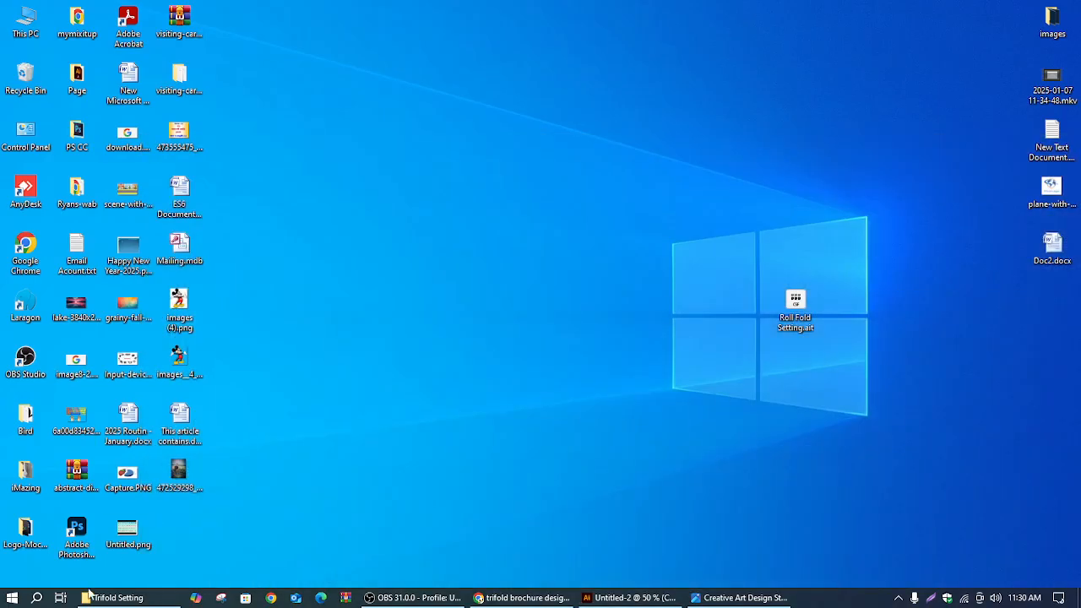
left_click(93, 598)
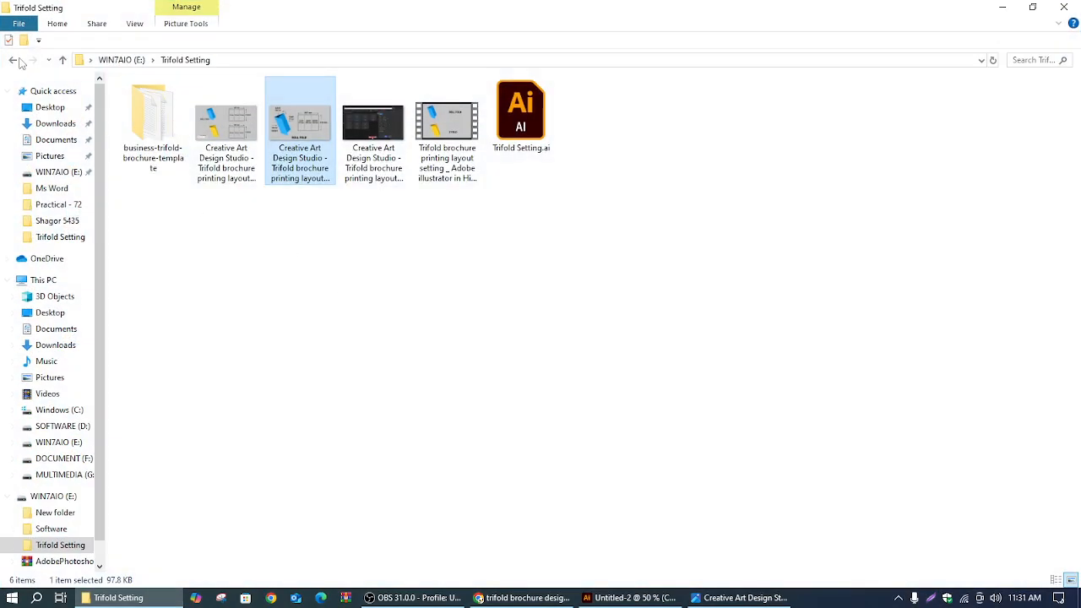
left_click(15, 60)
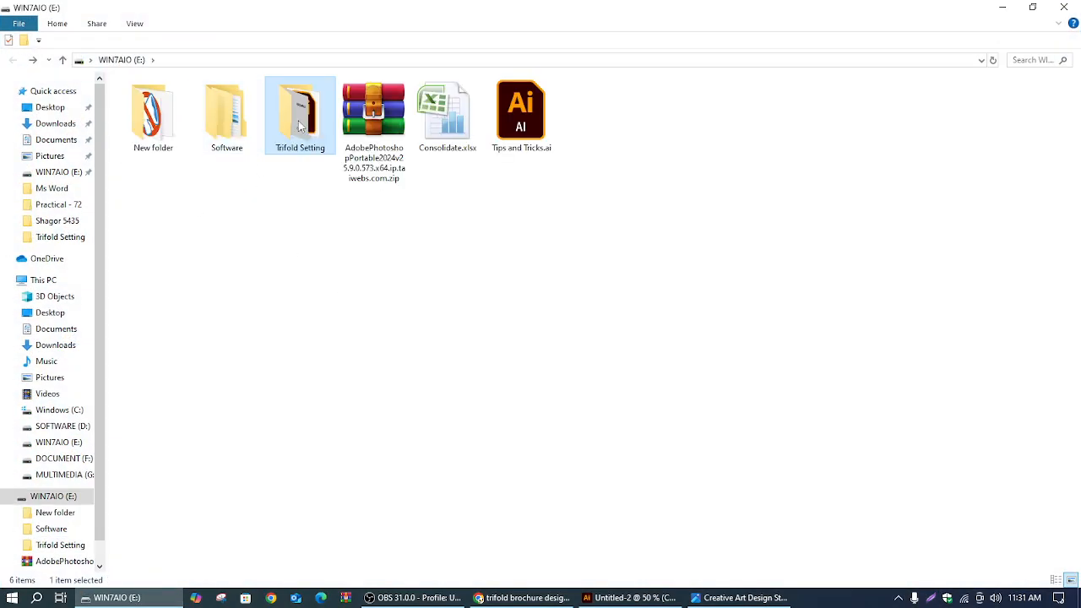
double_click(300, 125)
double_click(167, 128)
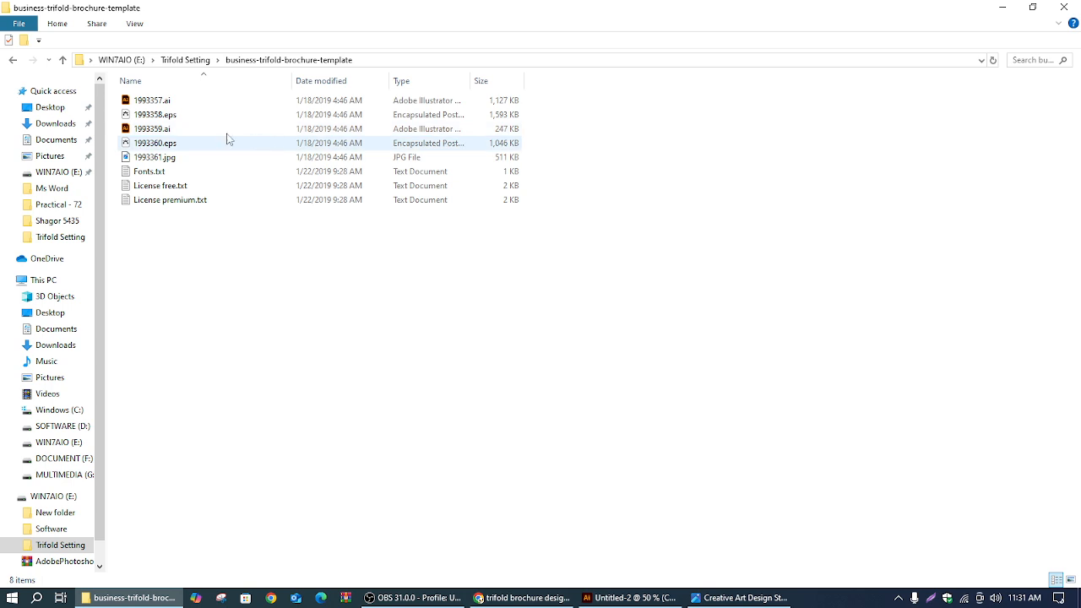
left_click(1070, 580)
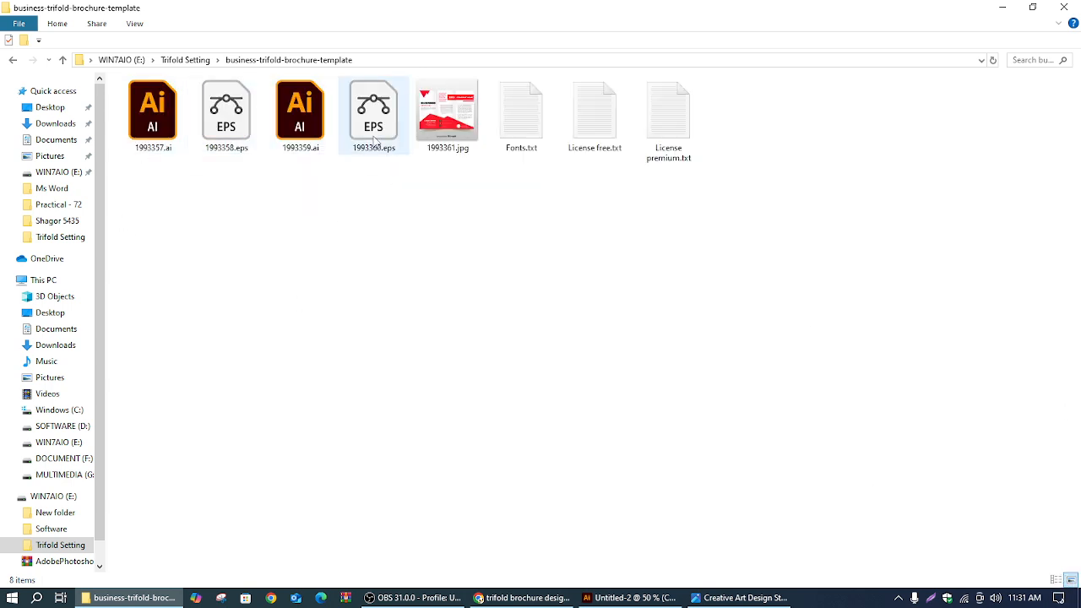
double_click(447, 114)
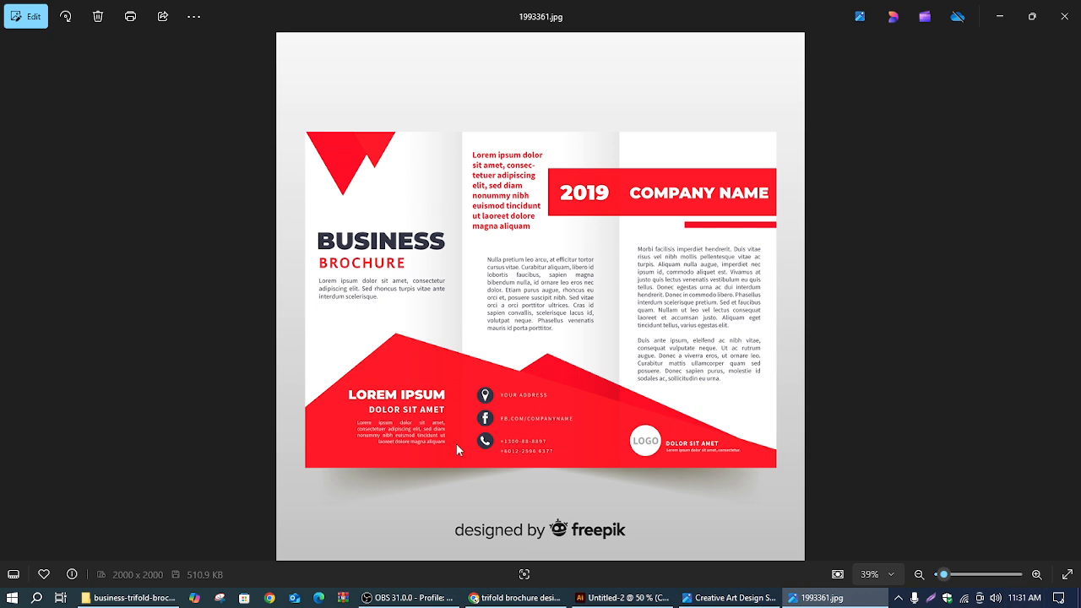
left_click(1000, 17)
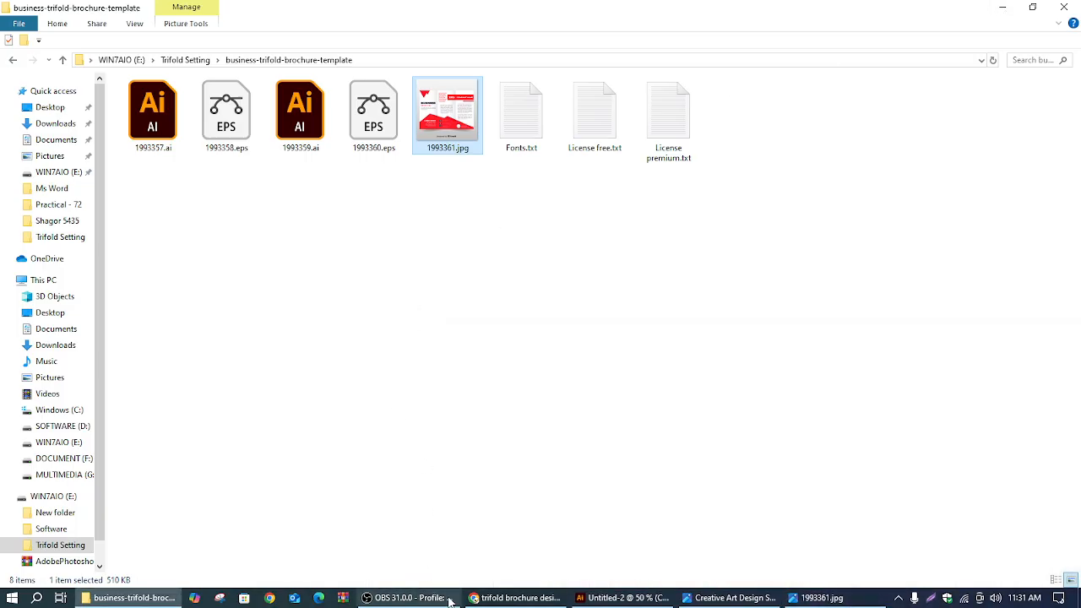
mouse_move(459, 602)
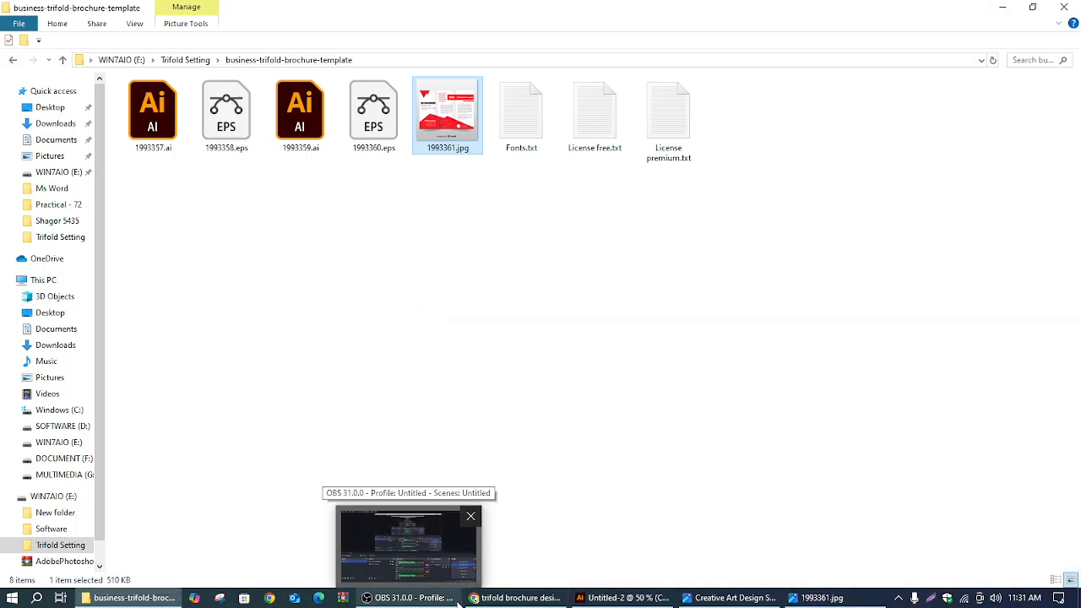